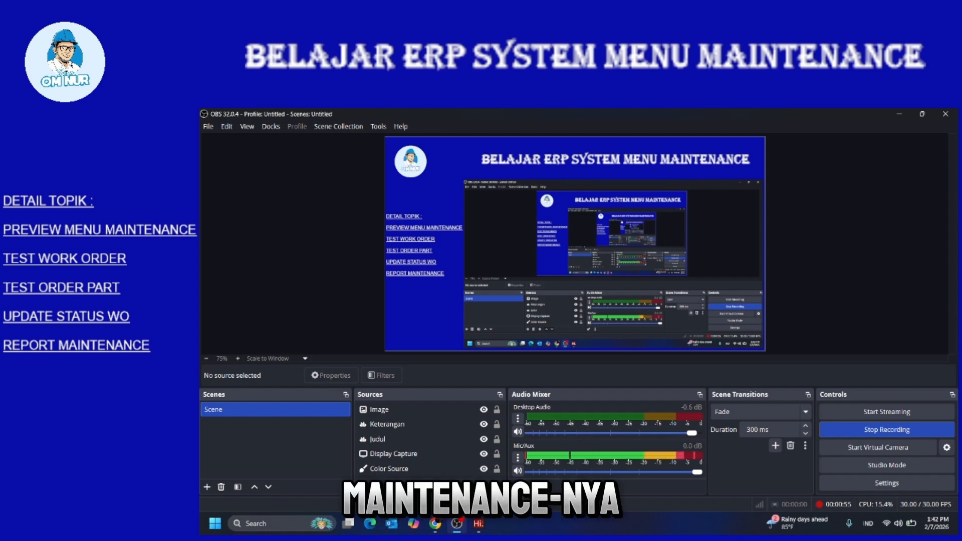
Bring the Hi System Login window to the front over OBS Studio
{"action": "mouse_move", "coordinate": [478, 523]}
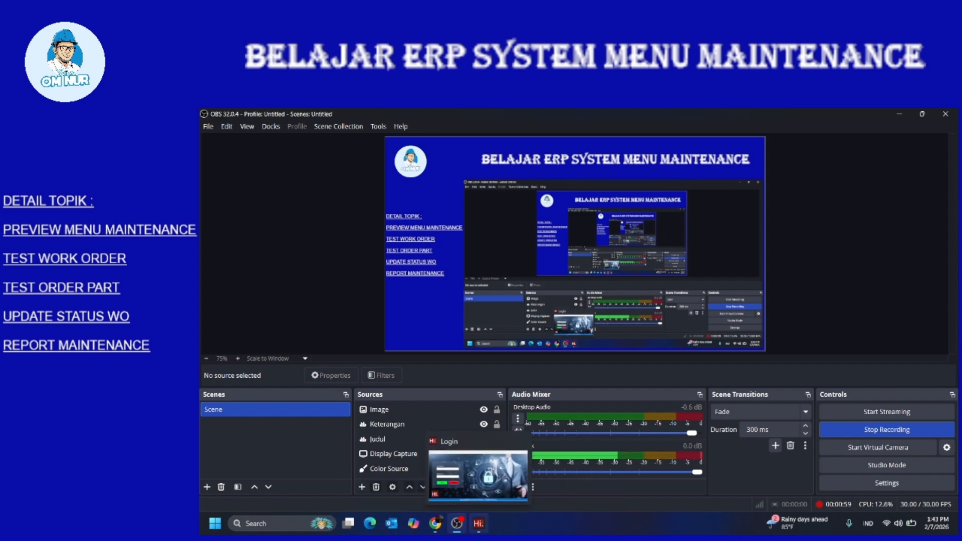
{"action": "left_click", "coordinate": [479, 523]}
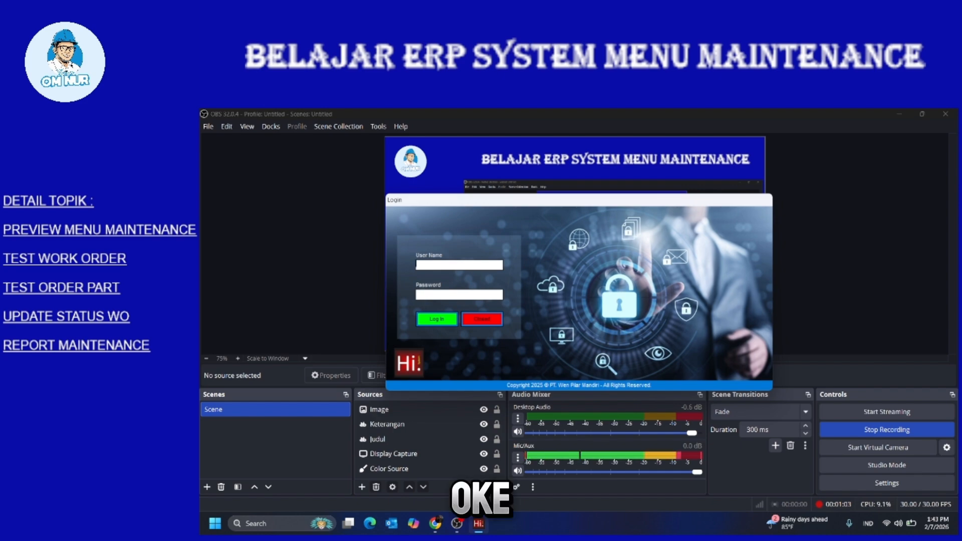
Log in with the user name and open the Equipment (HM033) list under Master > Equipment Master
{"action": "left_click", "coordinate": [898, 114]}
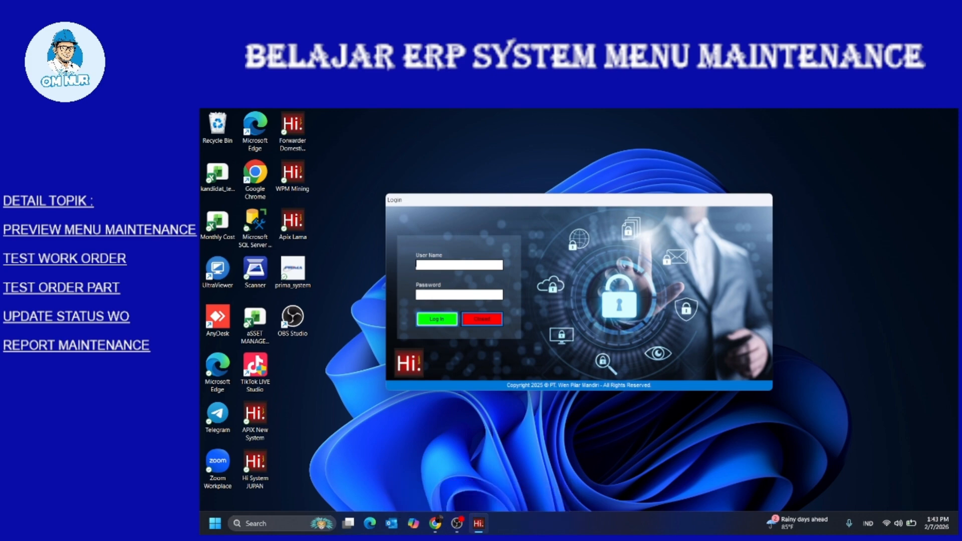
{"action": "type", "text": "nc"}
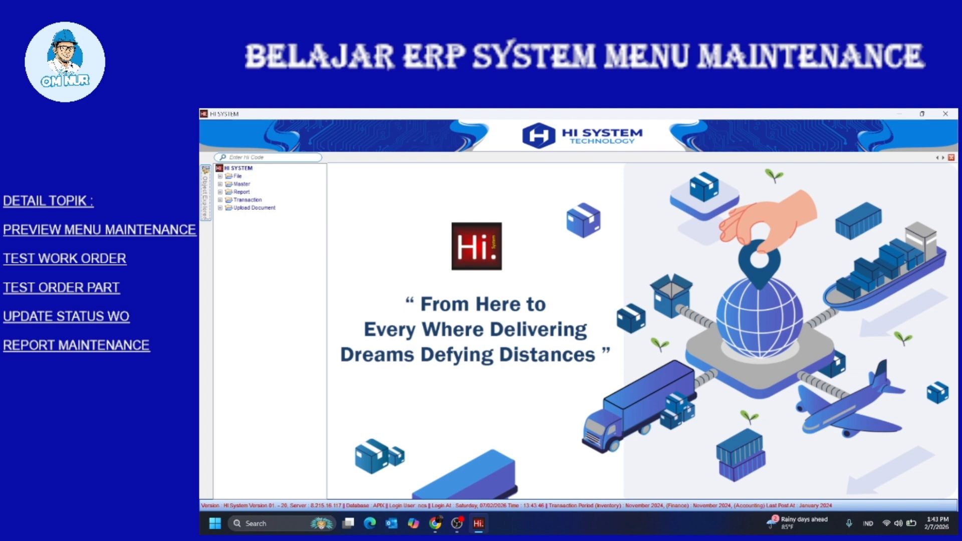
{"action": "double_click", "coordinate": [242, 184]}
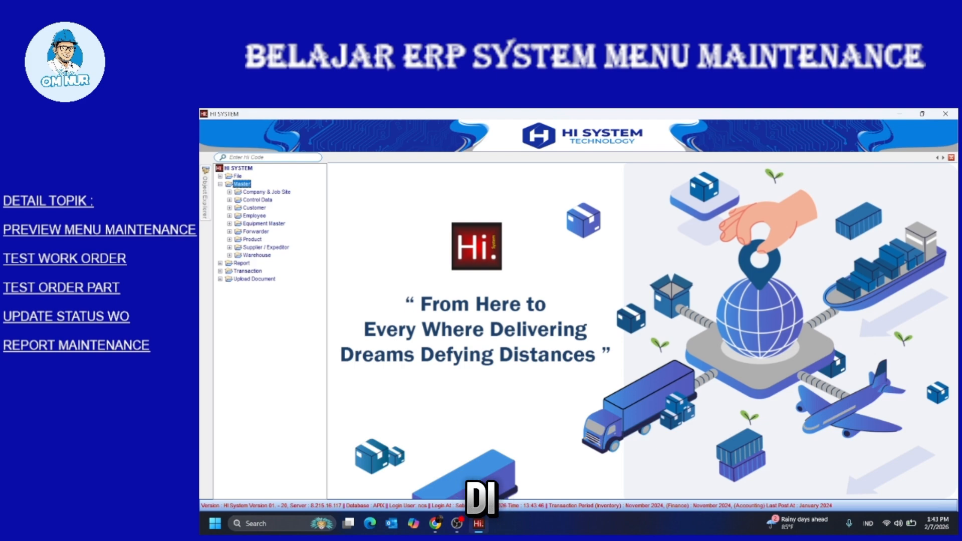
{"action": "double_click", "coordinate": [263, 223]}
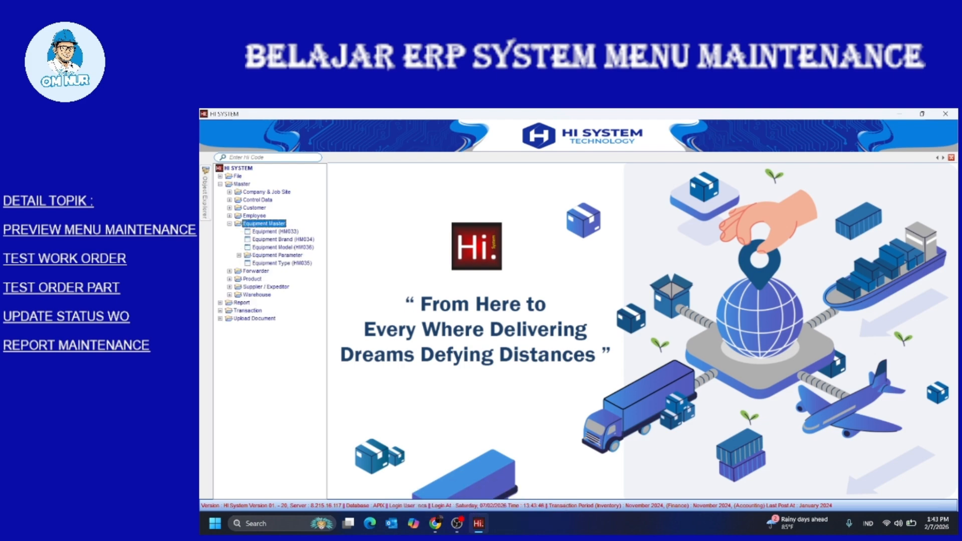
{"action": "double_click", "coordinate": [275, 231]}
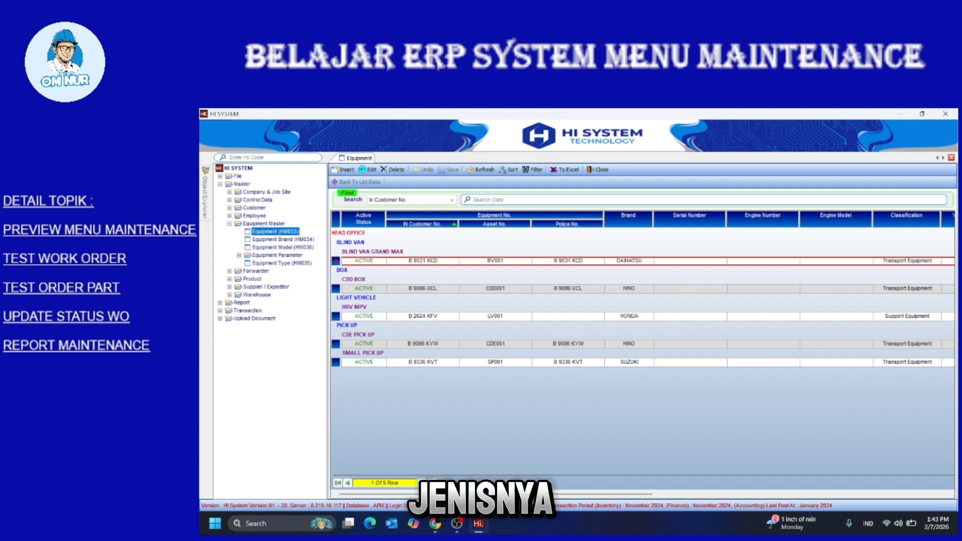
{"action": "double_click", "coordinate": [423, 261]}
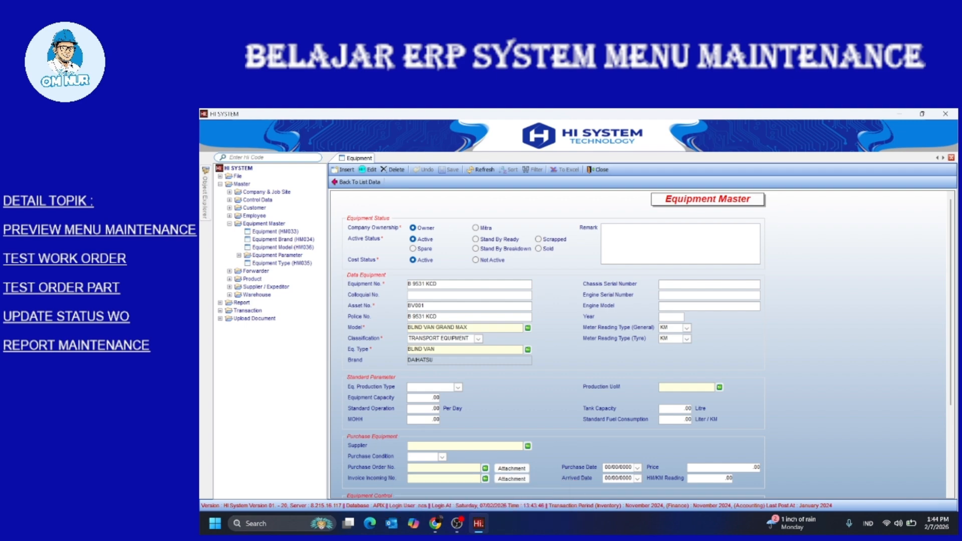
{"action": "double_click", "coordinate": [283, 240]}
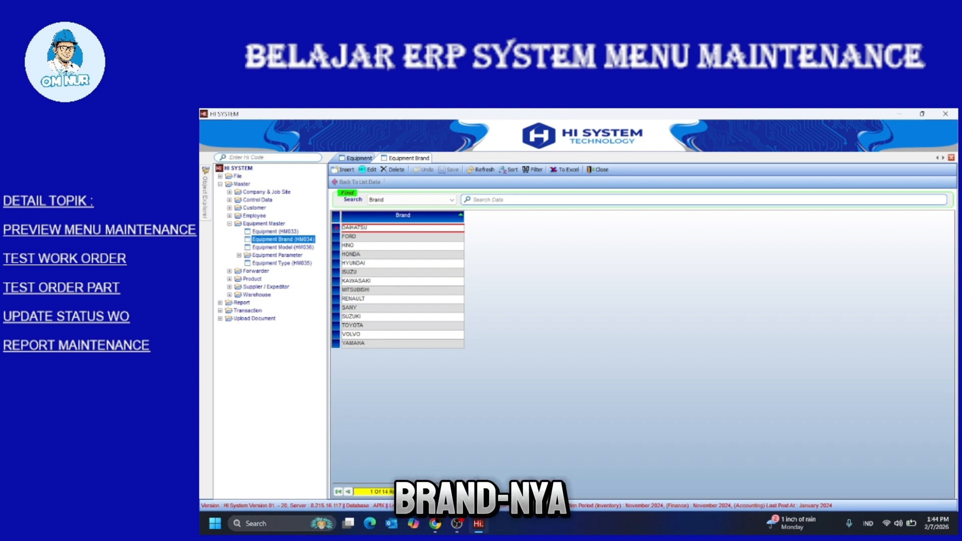
Start a new equipment brand, discard the blank entry, and return to the brand list
{"action": "left_click", "coordinate": [345, 170]}
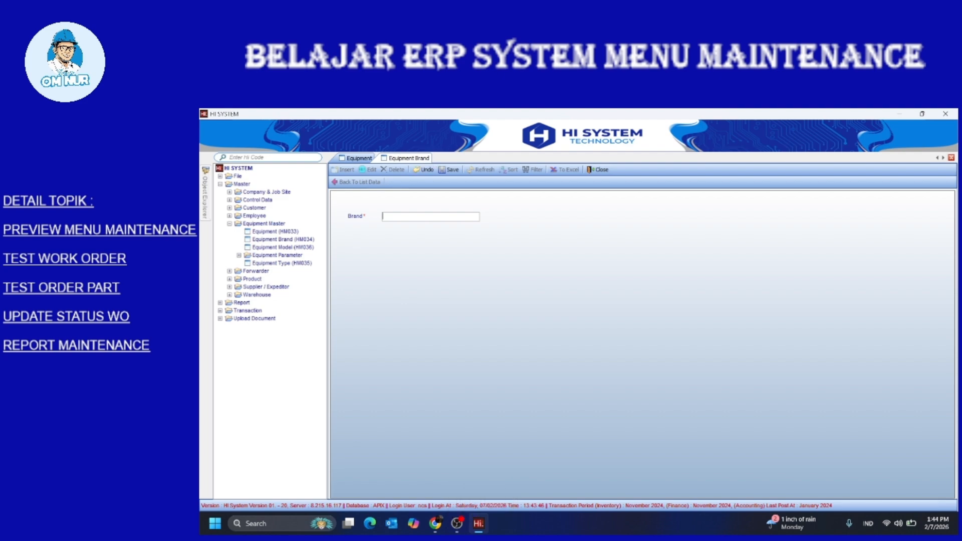
{"action": "left_click", "coordinate": [425, 170]}
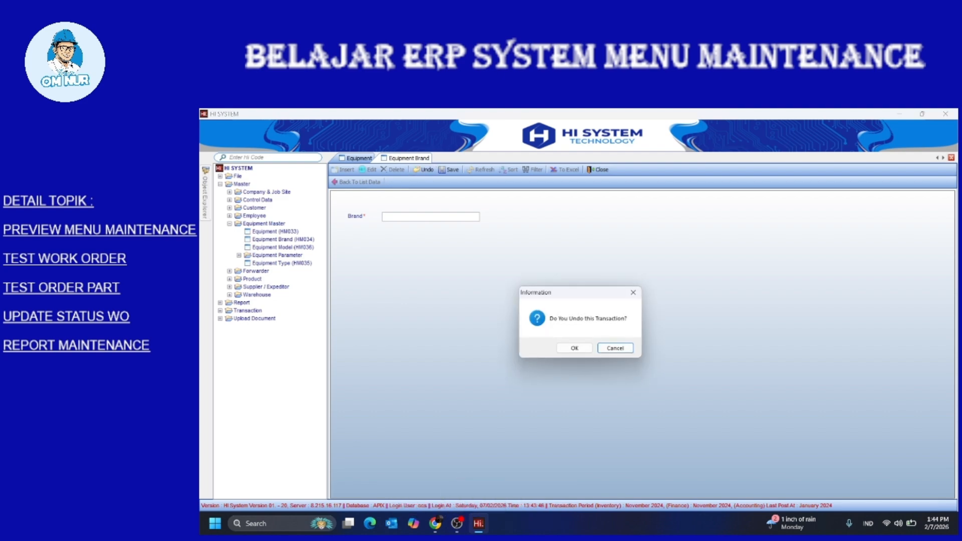
{"action": "left_click", "coordinate": [575, 348]}
{"action": "left_click", "coordinate": [356, 182]}
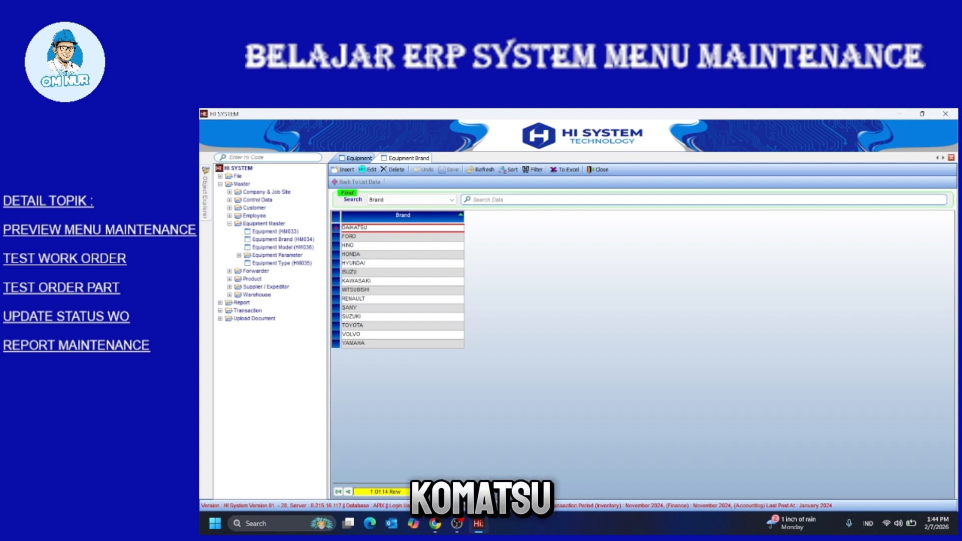
Open Equipment Model (HM036), try a new model with the Equipment Type lookup, then discard it
{"action": "double_click", "coordinate": [283, 247]}
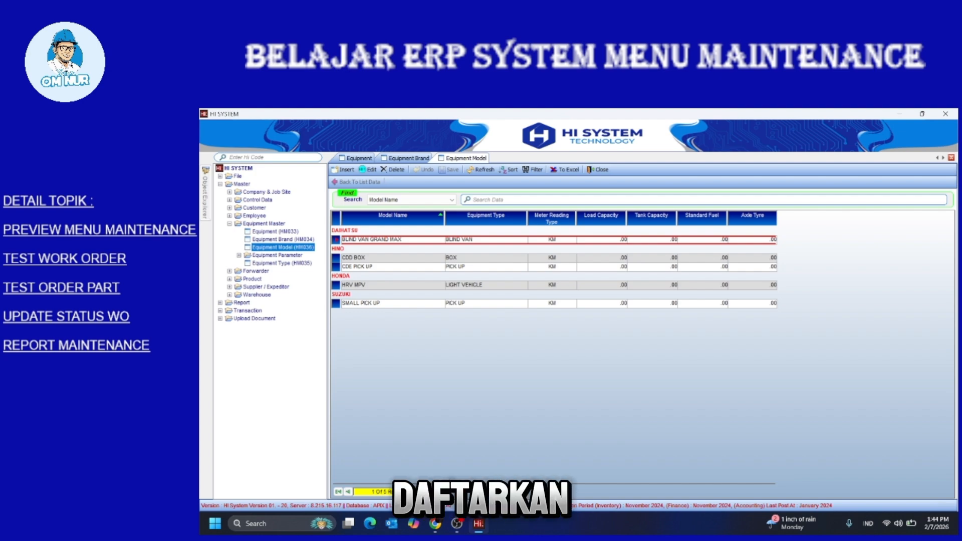
{"action": "left_click", "coordinate": [345, 169]}
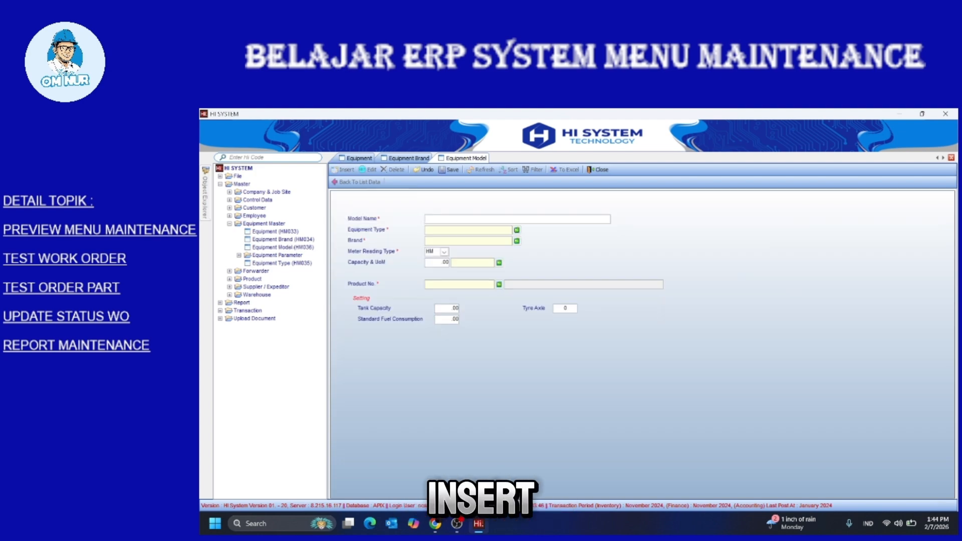
{"action": "left_click", "coordinate": [516, 230]}
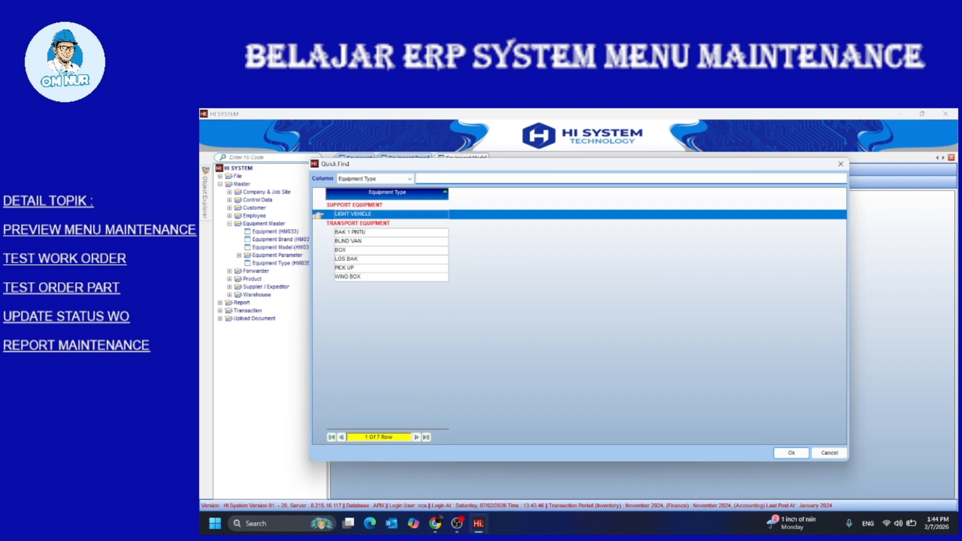
{"action": "left_click", "coordinate": [840, 163]}
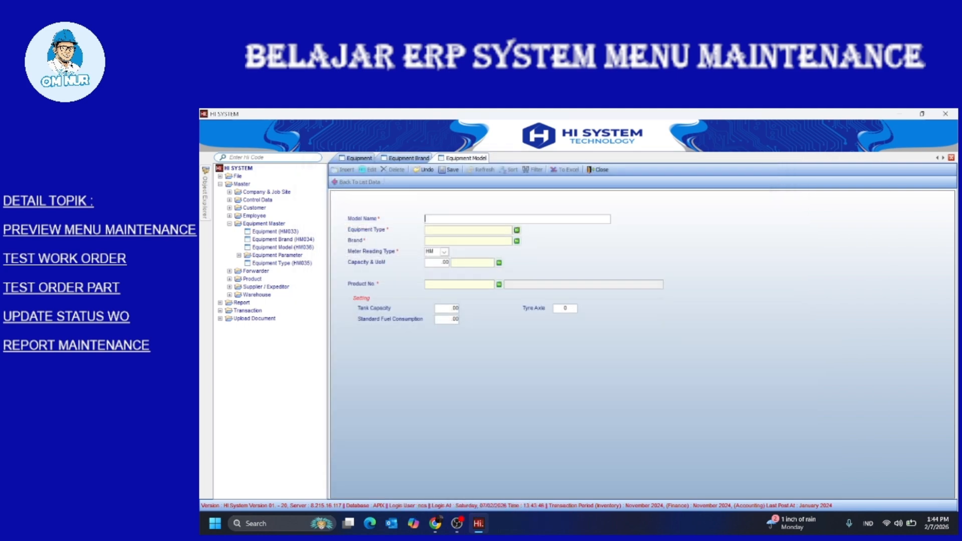
{"action": "left_click", "coordinate": [423, 169]}
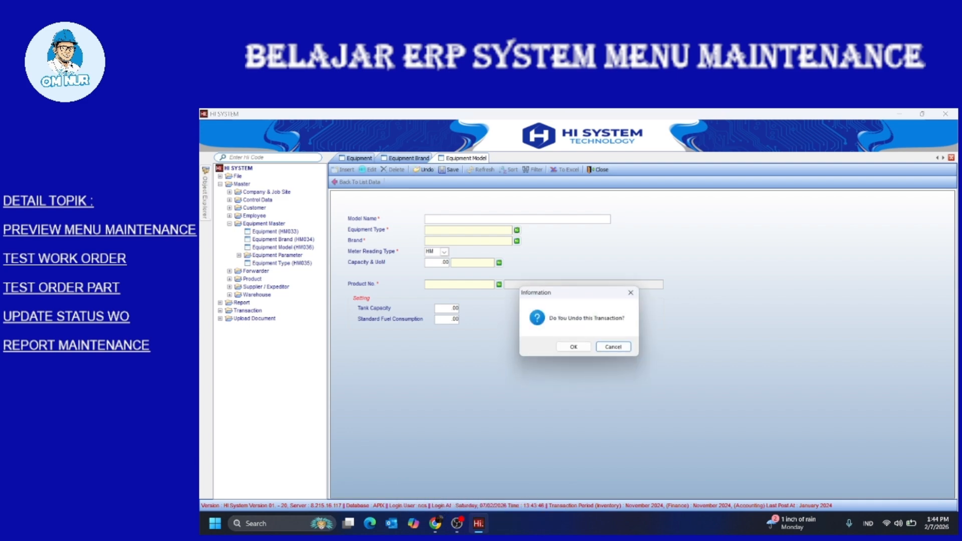
{"action": "key", "text": "Return"}
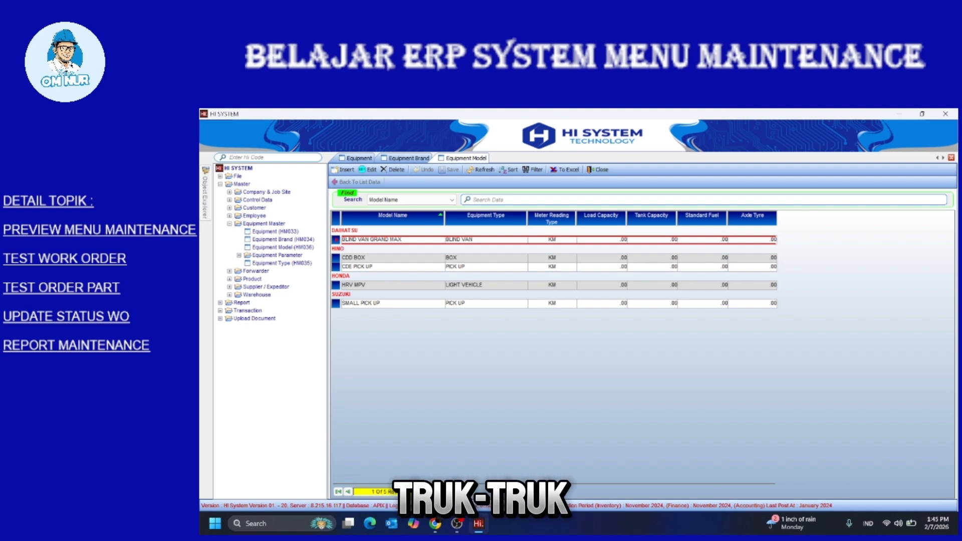
Expand Equipment Parameter, Component and Maintenance, Order, Job Type groups and open Order Type (HM112)
{"action": "double_click", "coordinate": [277, 255]}
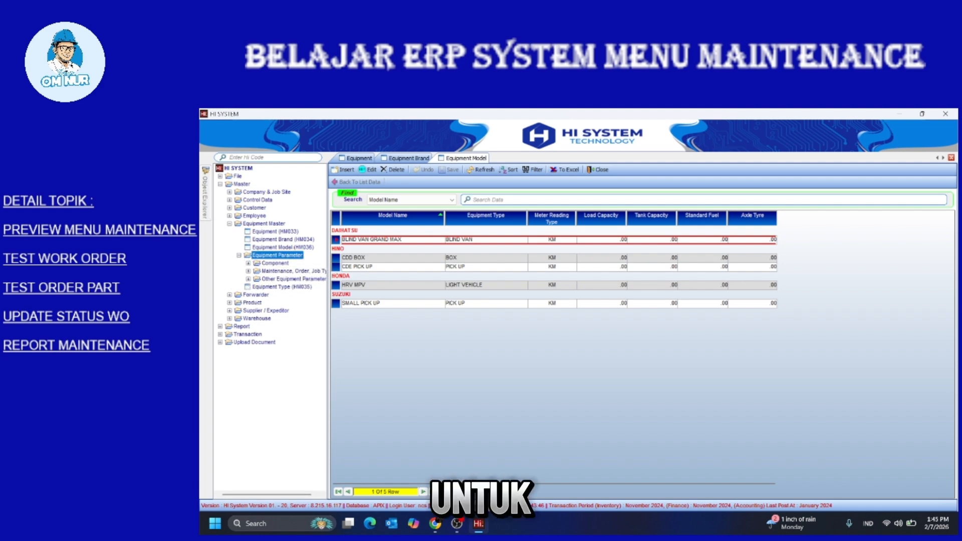
{"action": "double_click", "coordinate": [275, 263]}
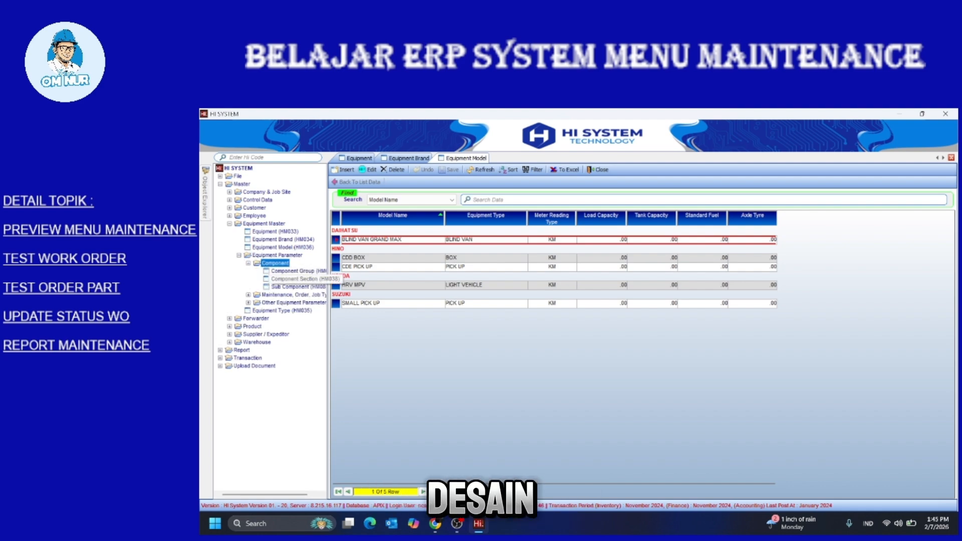
{"action": "double_click", "coordinate": [293, 294]}
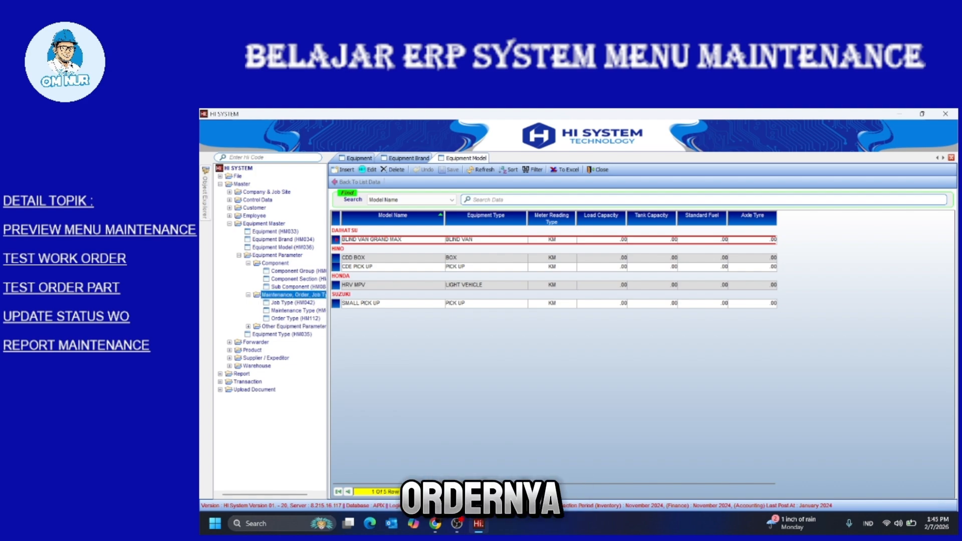
{"action": "double_click", "coordinate": [292, 303]}
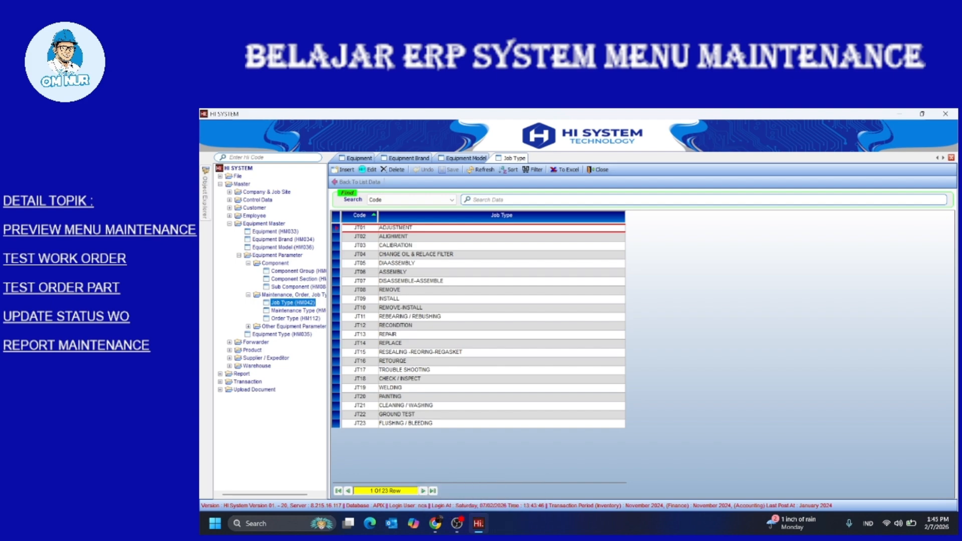
{"action": "double_click", "coordinate": [298, 311]}
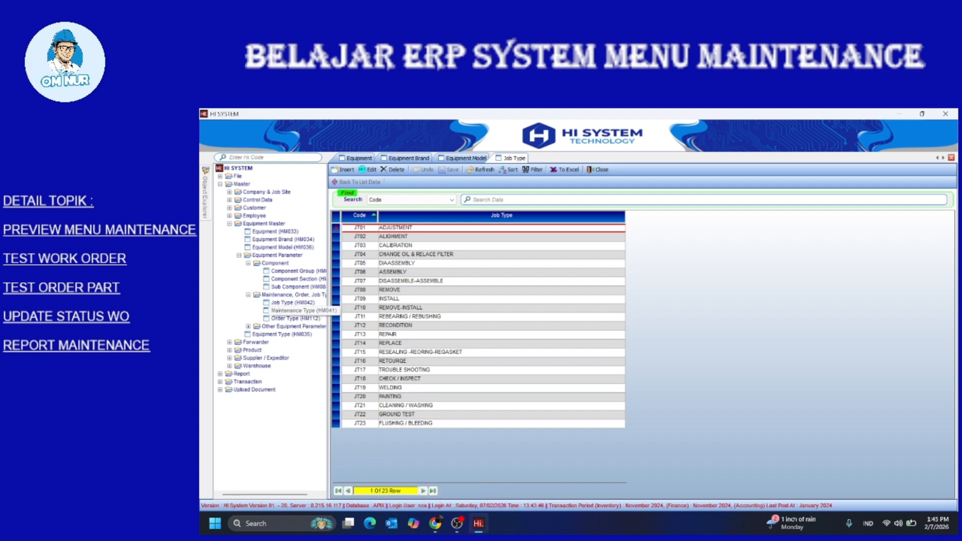
{"action": "double_click", "coordinate": [295, 319]}
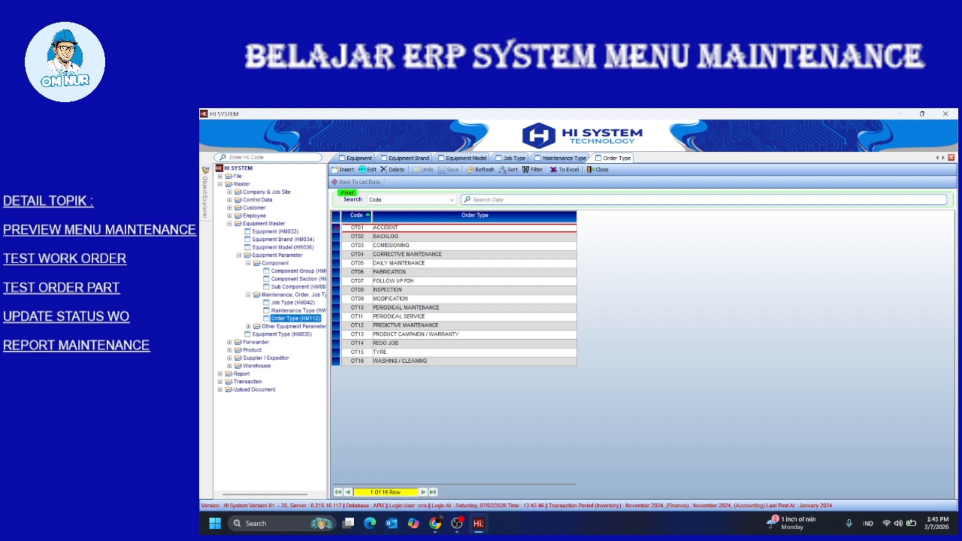
Step through order types OT02 Backlog to Modification, then back to Corrective Maintenance
{"action": "left_click", "coordinate": [385, 236]}
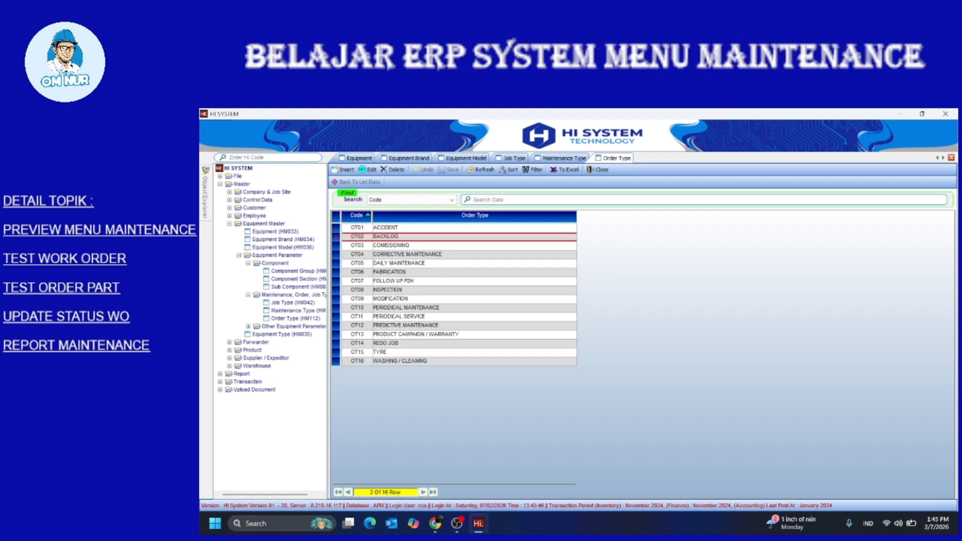
{"action": "left_click", "coordinate": [391, 246]}
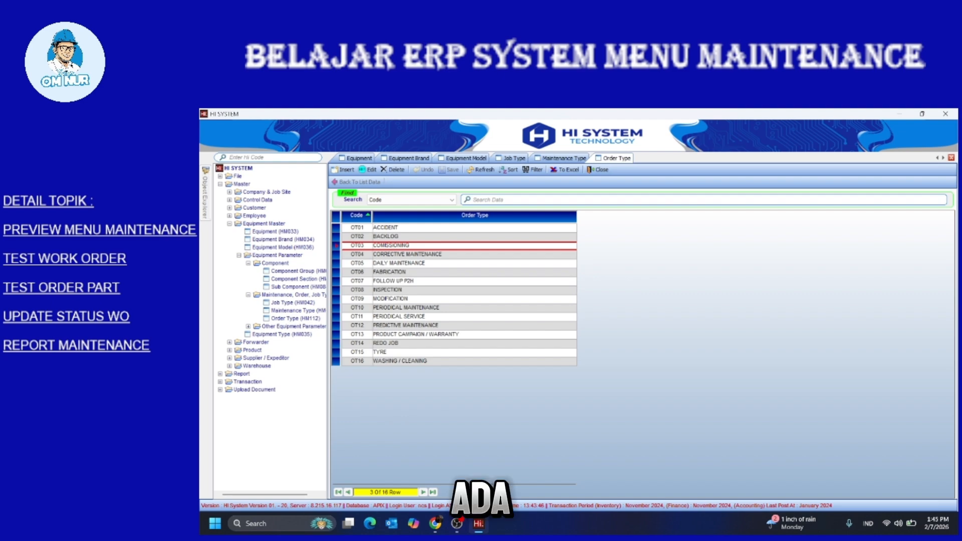
{"action": "left_click", "coordinate": [407, 254]}
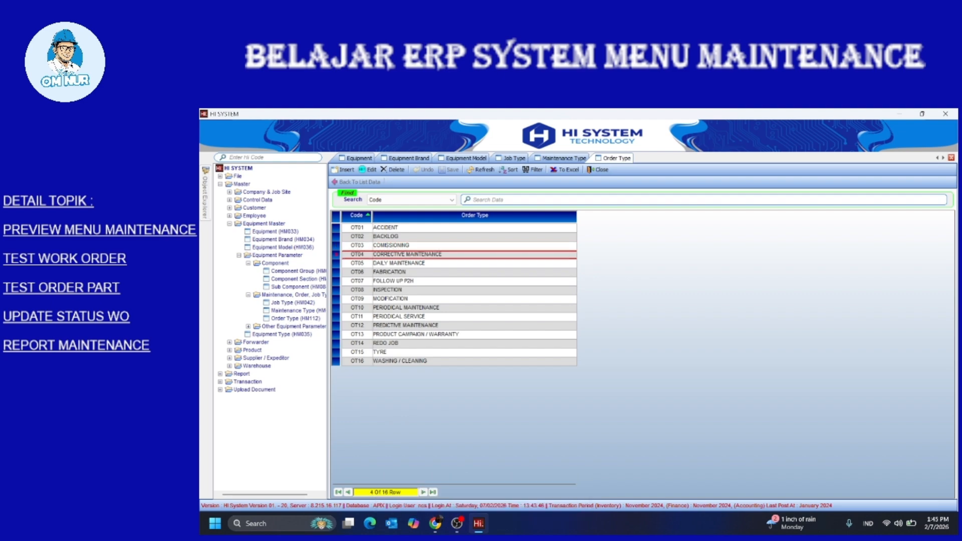
{"action": "left_click", "coordinate": [399, 263]}
{"action": "left_click", "coordinate": [390, 272]}
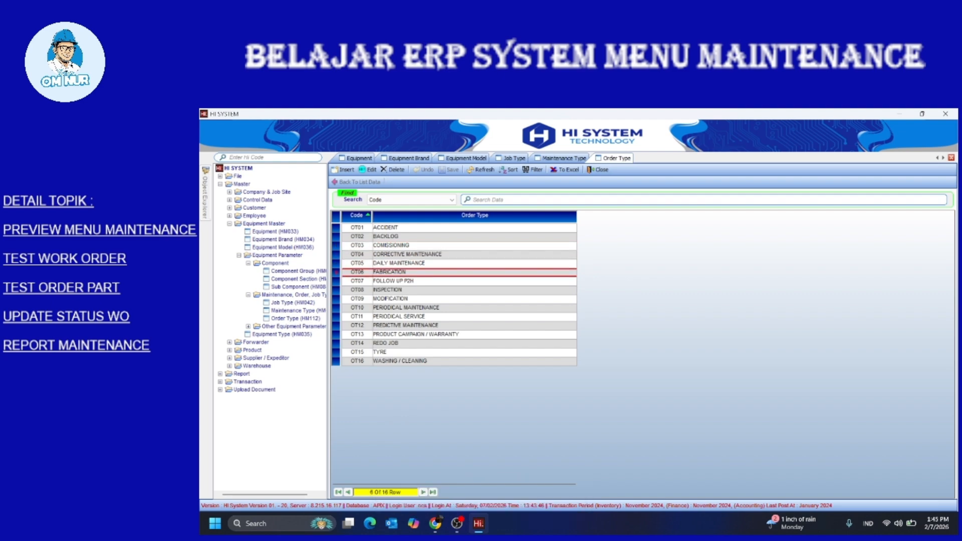
{"action": "left_click", "coordinate": [393, 281]}
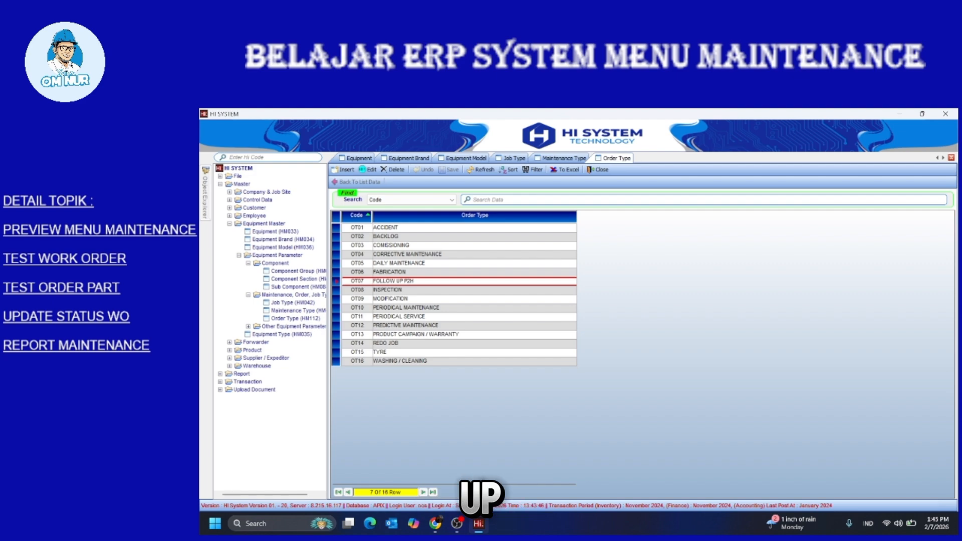
{"action": "left_click", "coordinate": [387, 289]}
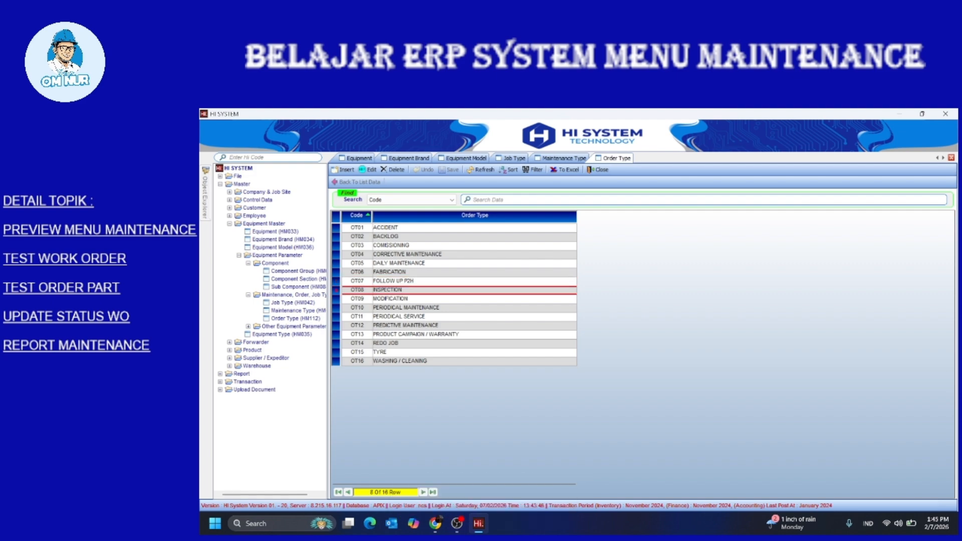
{"action": "left_click", "coordinate": [390, 298]}
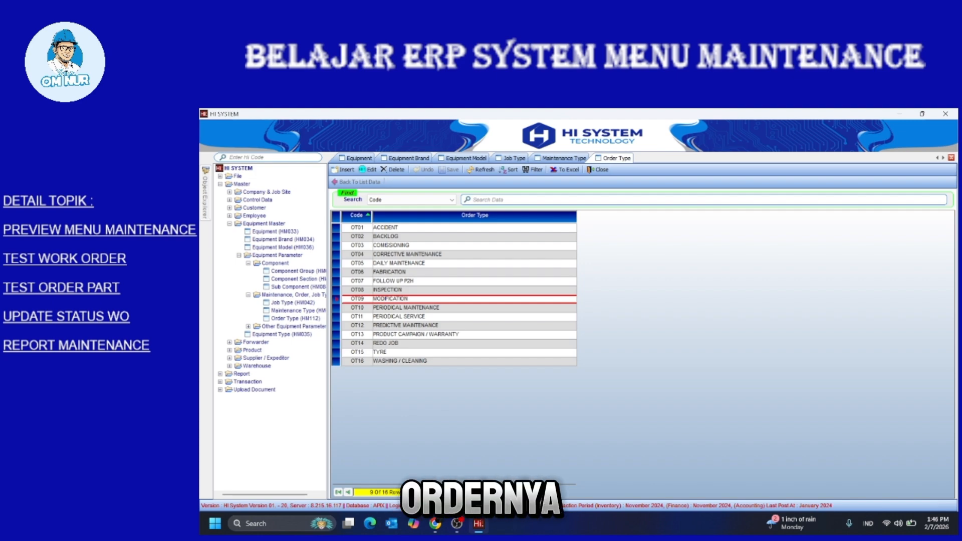
{"action": "left_click", "coordinate": [390, 236]}
{"action": "left_click", "coordinate": [390, 245]}
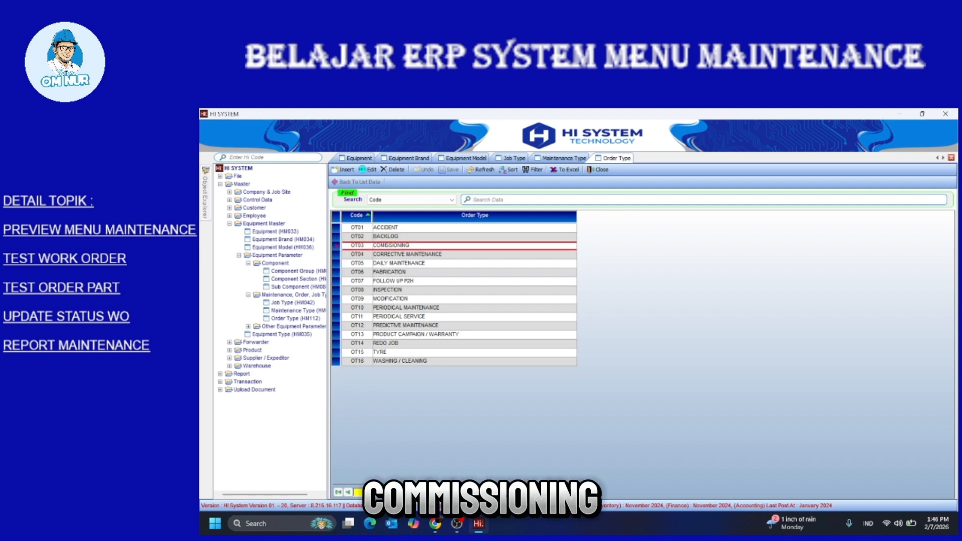
{"action": "left_click", "coordinate": [391, 255]}
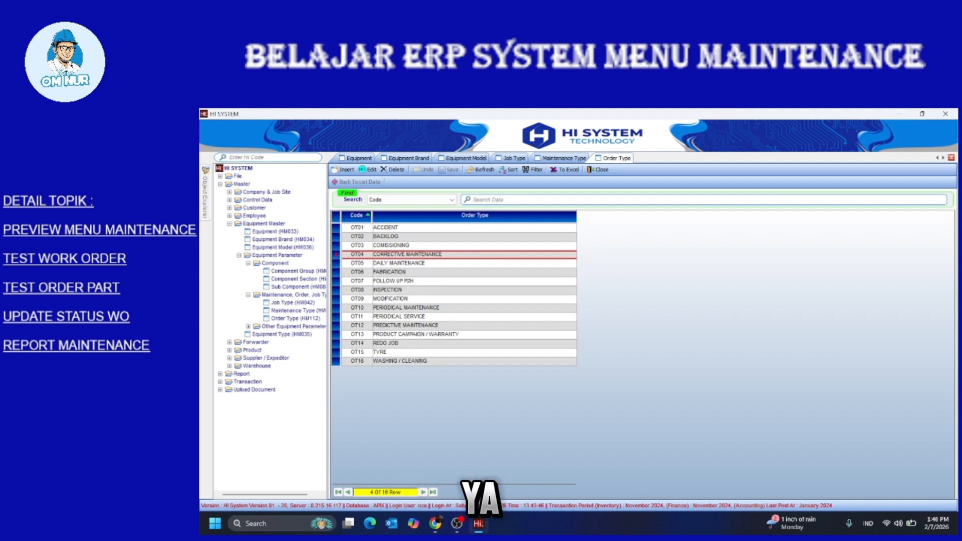
Show the Maintenance Type list and scroll through its codes
{"action": "double_click", "coordinate": [293, 311]}
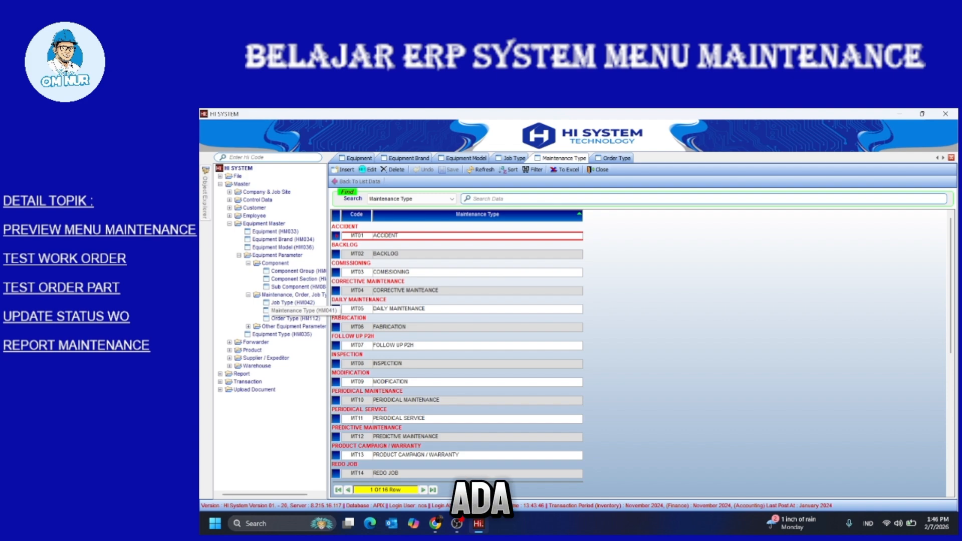
{"action": "scroll", "coordinate": [456, 301], "scroll_direction": "down", "scroll_amount": 3}
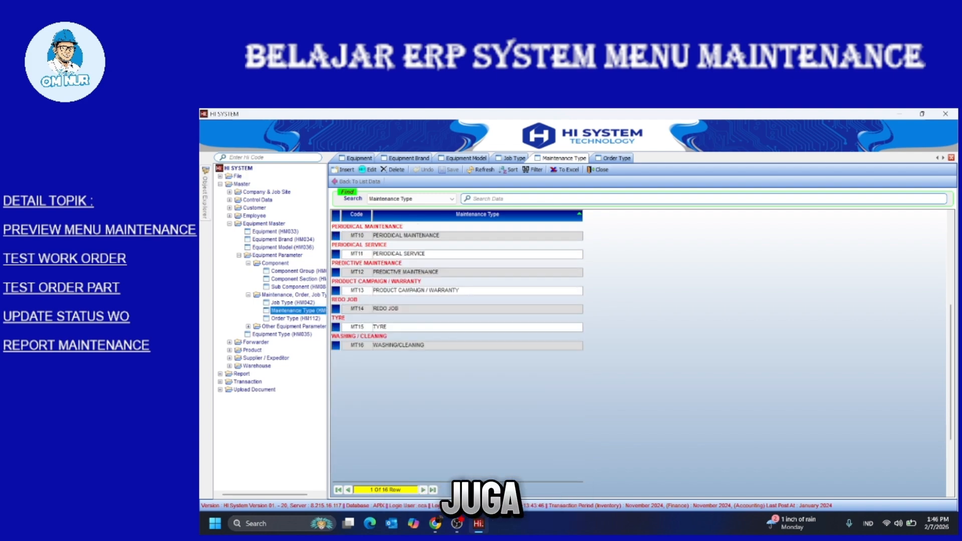
{"action": "scroll", "coordinate": [456, 310], "scroll_direction": "up", "scroll_amount": 1}
Open Job Type (HM042) and step down from Calibration to Rebearing / Rebushing
{"action": "double_click", "coordinate": [293, 302]}
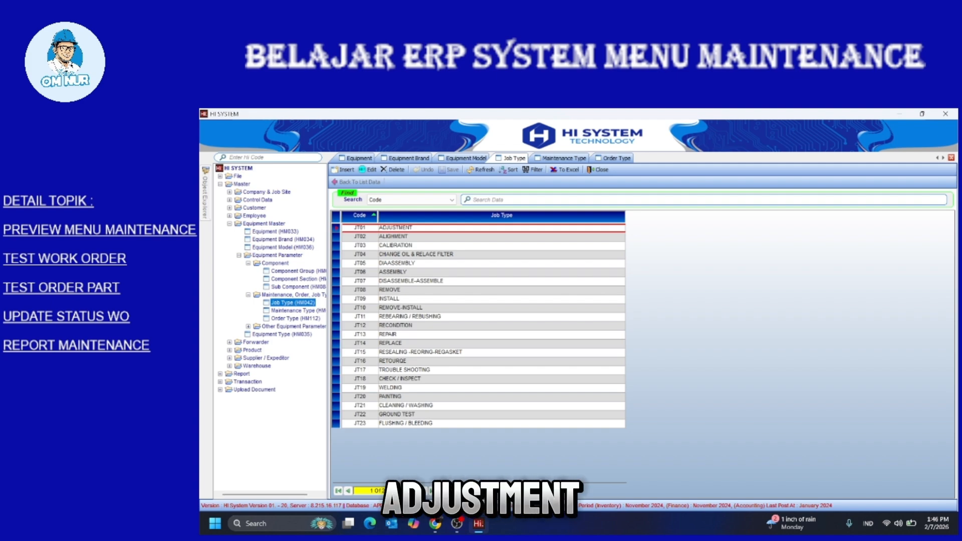
{"action": "key", "text": "Down"}
{"action": "key", "text": "Down"}
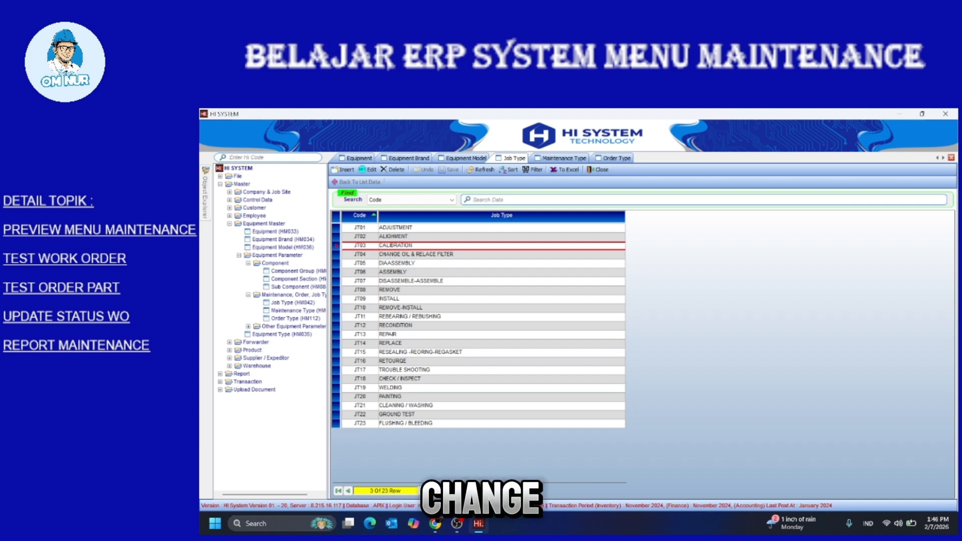
{"action": "key", "text": "Down"}
{"action": "key", "text": "Down"}
{"action": "key", "text": "Down"}
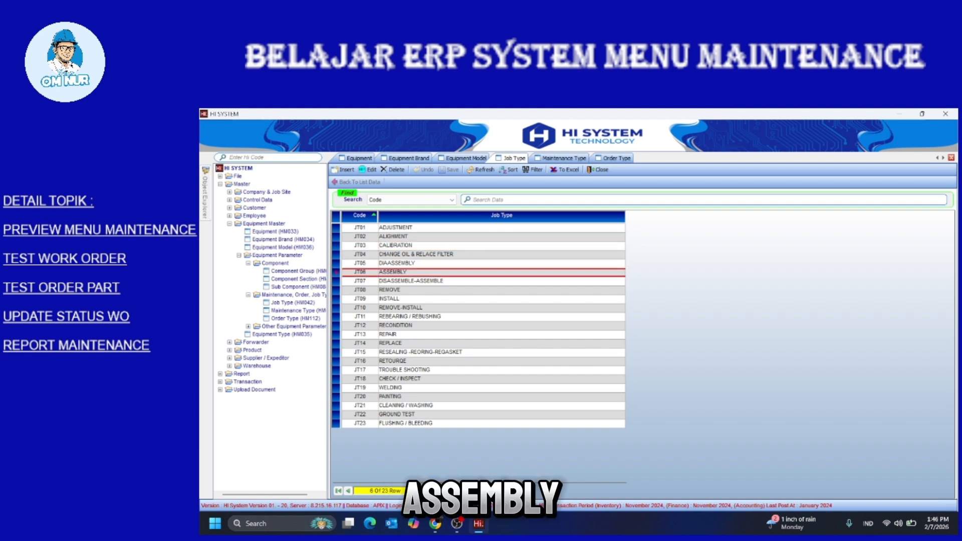
{"action": "key", "text": "Down"}
{"action": "key", "text": "Down"}
{"action": "key", "text": "Down"}
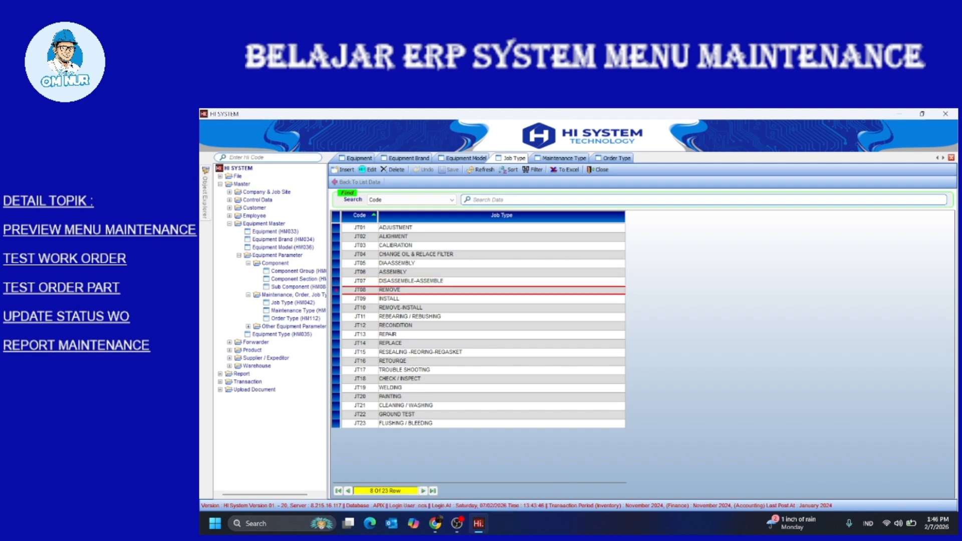
{"action": "key", "text": "Down"}
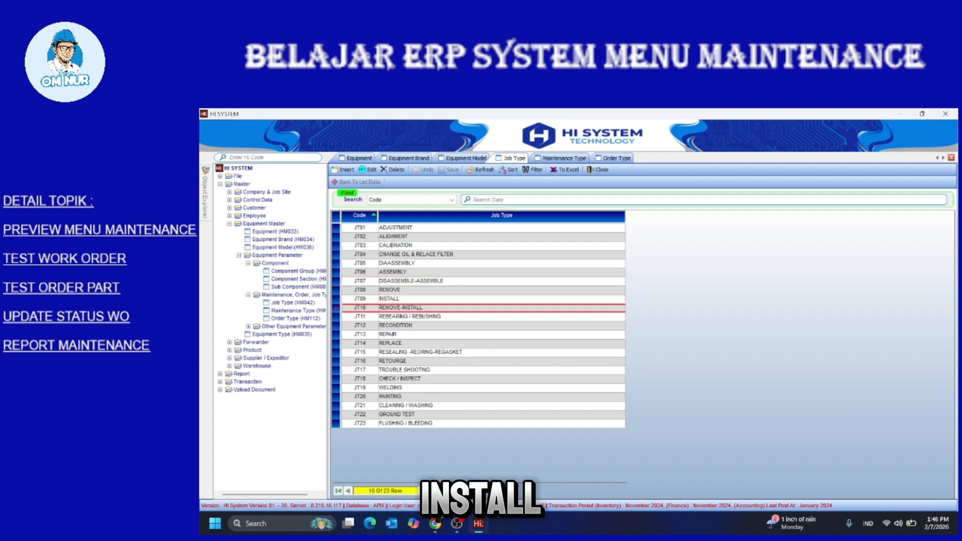
{"action": "key", "text": "Down"}
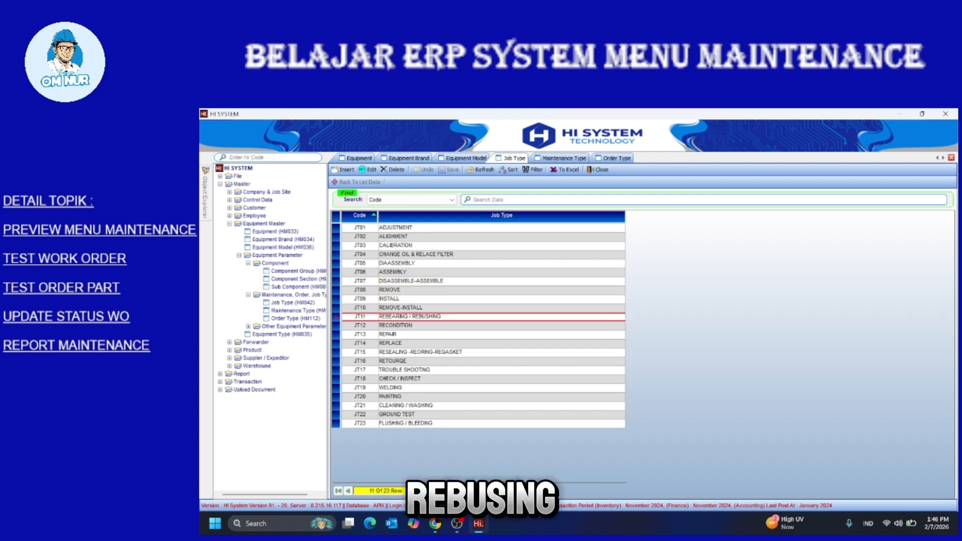
{"action": "key", "text": "Down"}
{"action": "key", "text": "Down"}
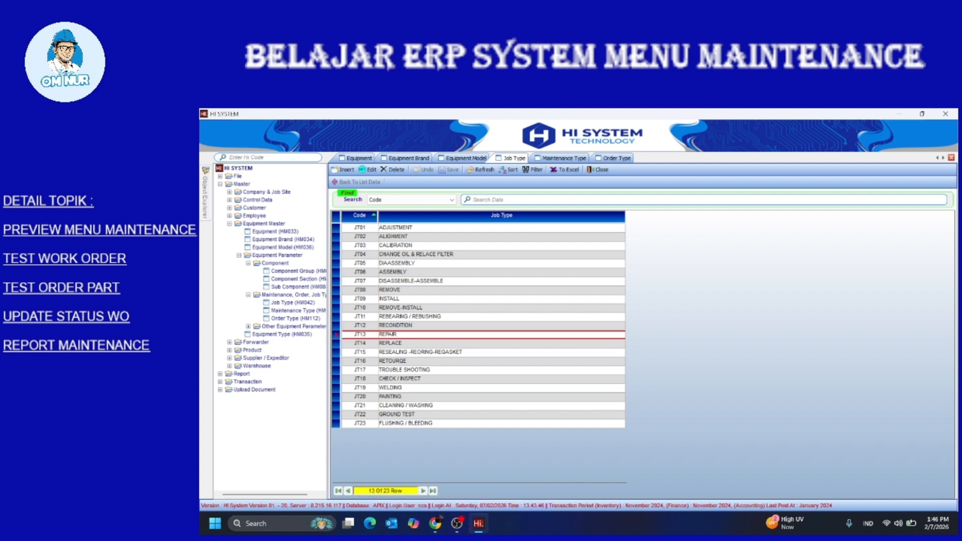
Open Component Group and step through Axle Group, Clutch Control System, Damper, Electrical System and Engine
{"action": "double_click", "coordinate": [297, 271]}
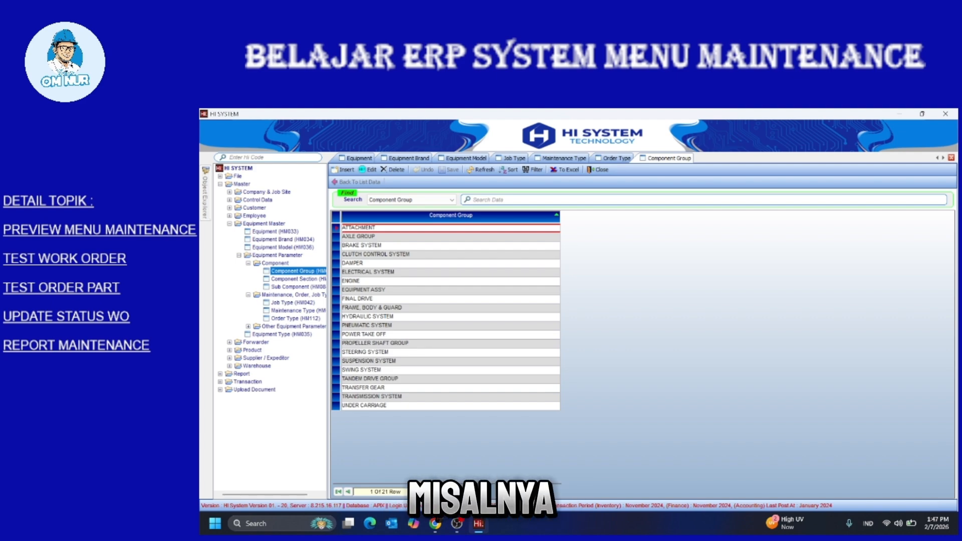
{"action": "left_click", "coordinate": [370, 237]}
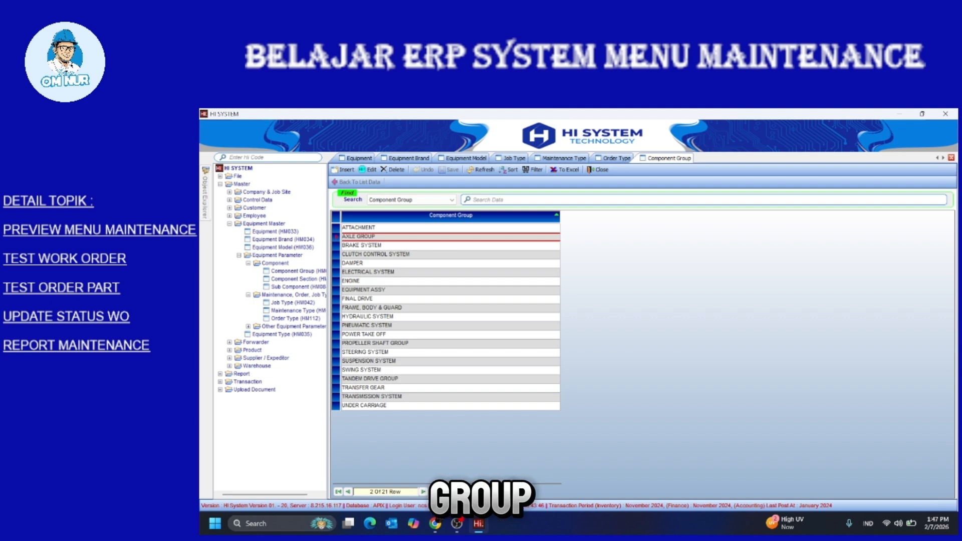
{"action": "key", "text": "Down"}
{"action": "key", "text": "Down"}
{"action": "key", "text": "Down"}
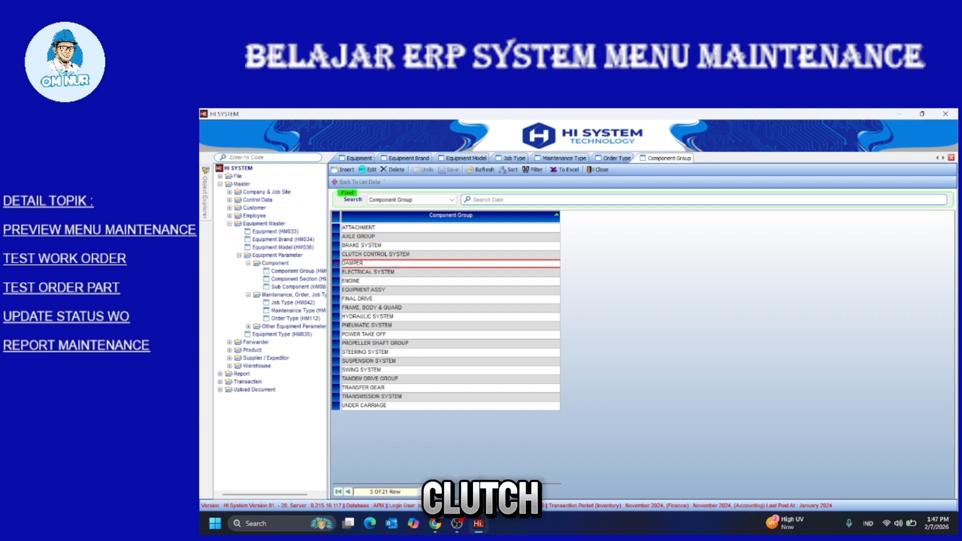
{"action": "key", "text": "Down"}
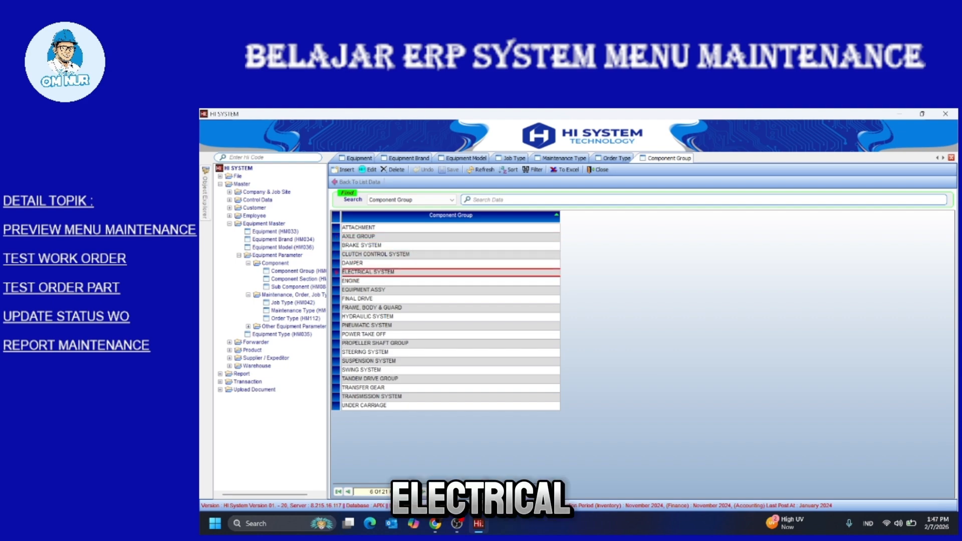
{"action": "key", "text": "Down"}
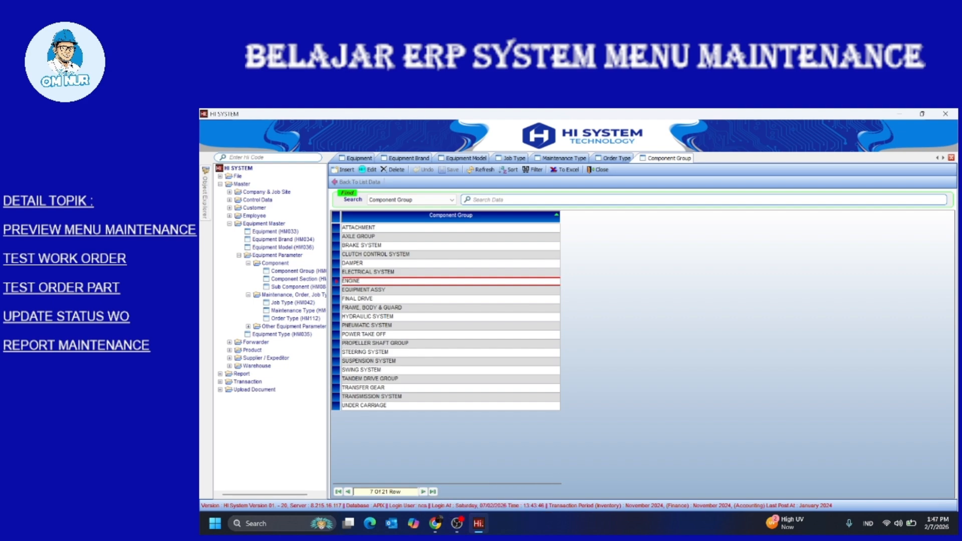
{"action": "key", "text": "Down"}
{"action": "key", "text": "Down"}
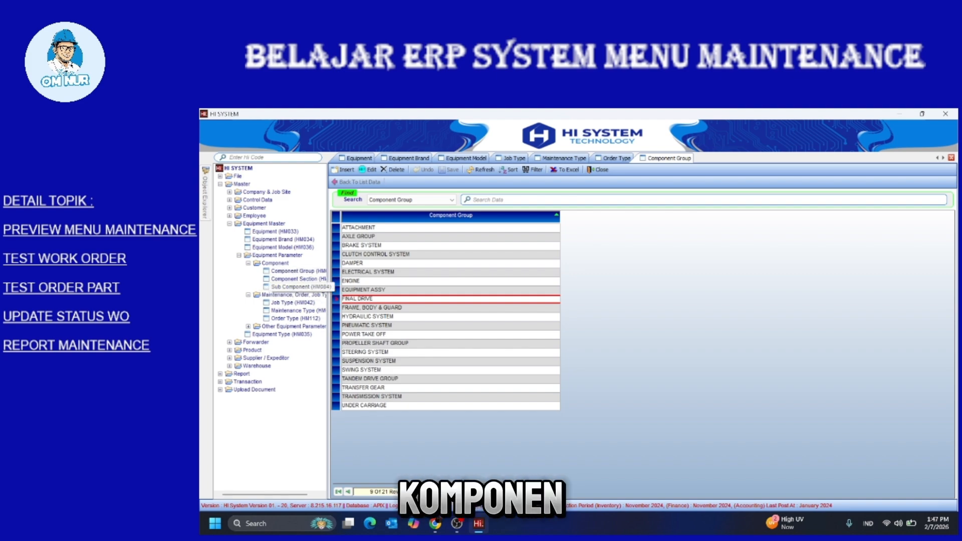
Open Component Section and scroll through its 44 sections grouped under Engine, Hydraulic System and others
{"action": "double_click", "coordinate": [296, 278]}
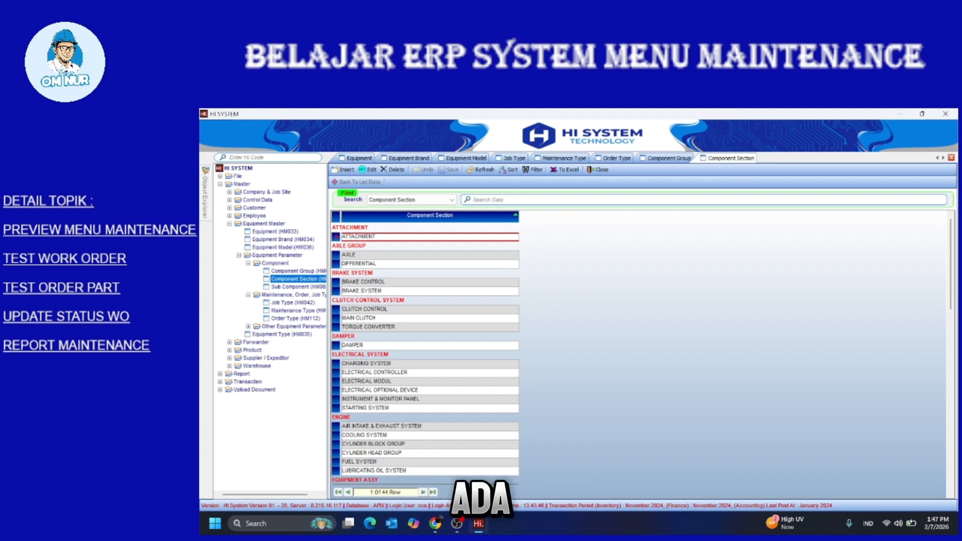
{"action": "scroll", "coordinate": [424, 350], "scroll_direction": "down", "scroll_amount": 5}
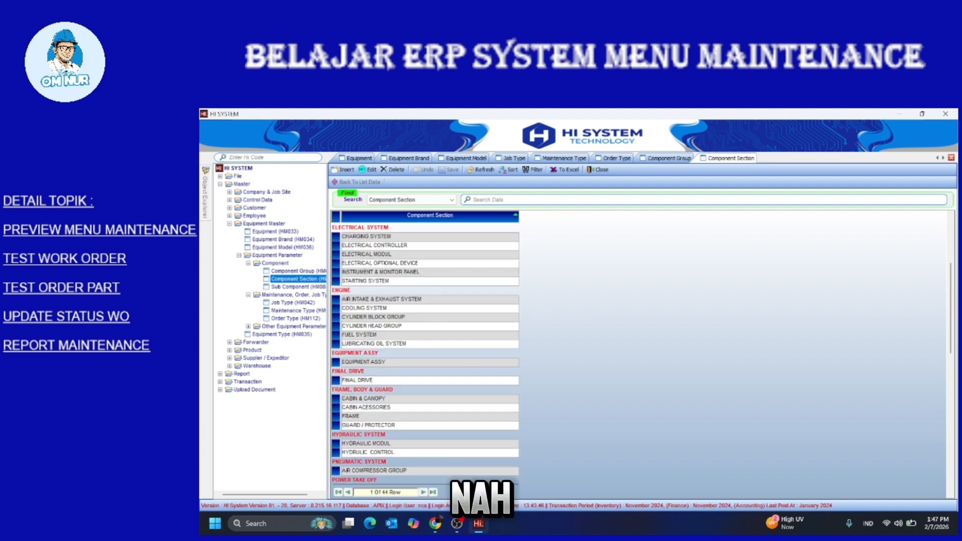
{"action": "scroll", "coordinate": [425, 351], "scroll_direction": "down", "scroll_amount": 3}
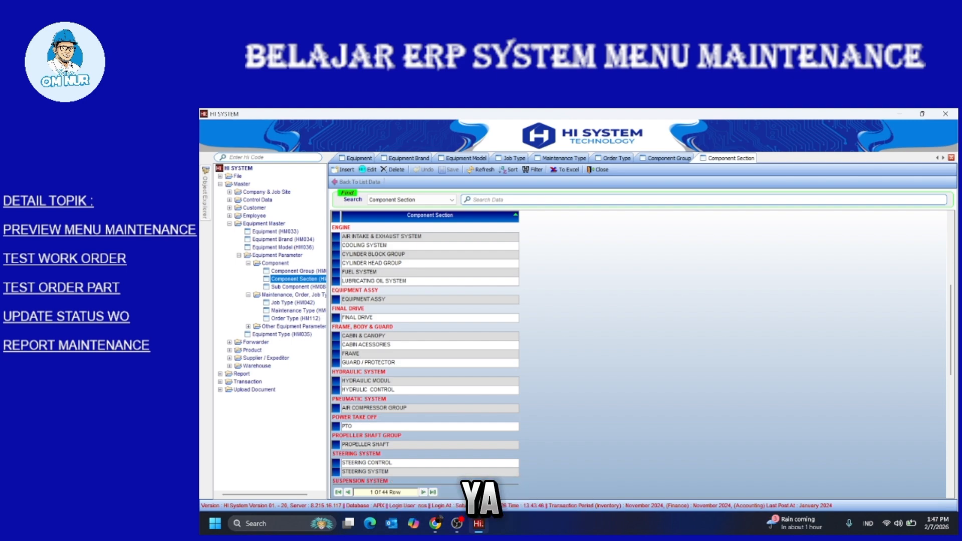
{"action": "scroll", "coordinate": [425, 350], "scroll_direction": "down", "scroll_amount": 3}
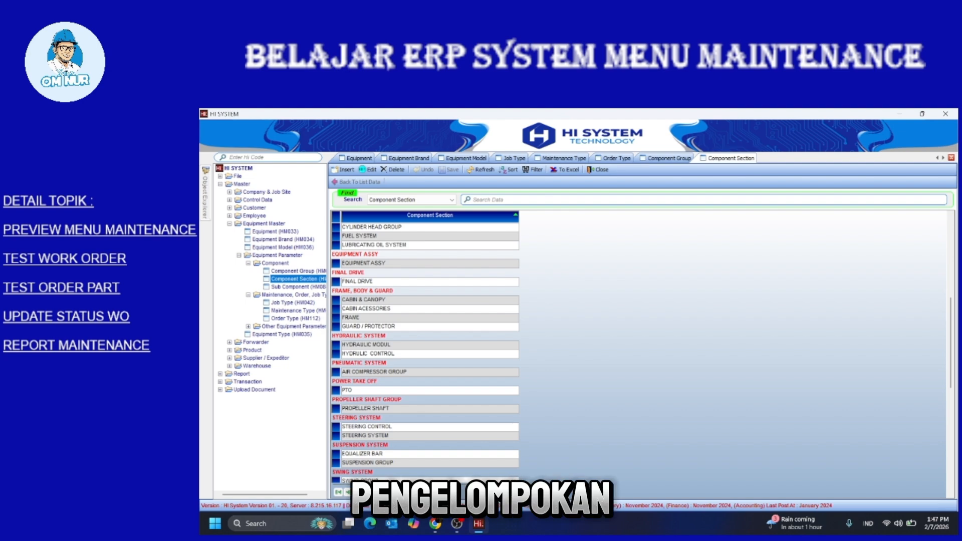
{"action": "scroll", "coordinate": [425, 350], "scroll_direction": "up", "scroll_amount": 2}
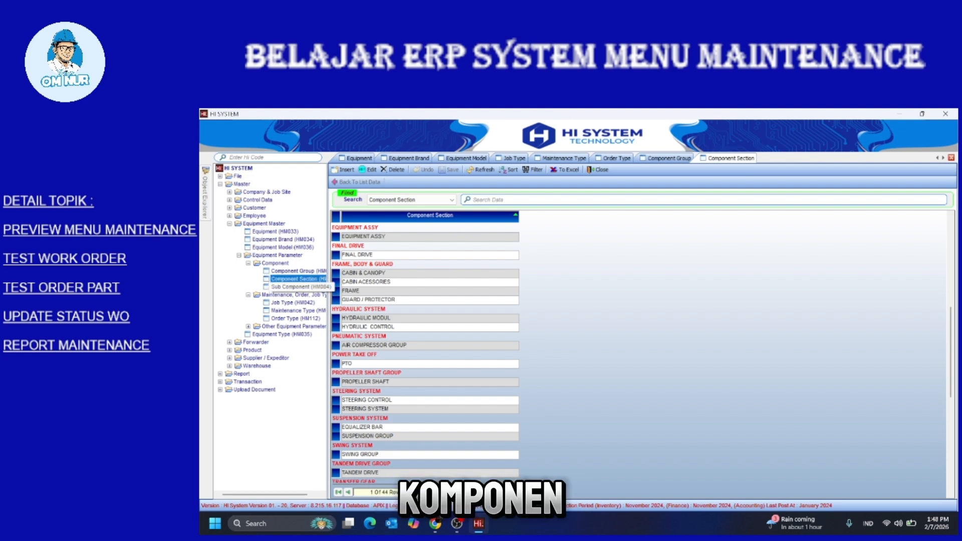
{"action": "double_click", "coordinate": [298, 287]}
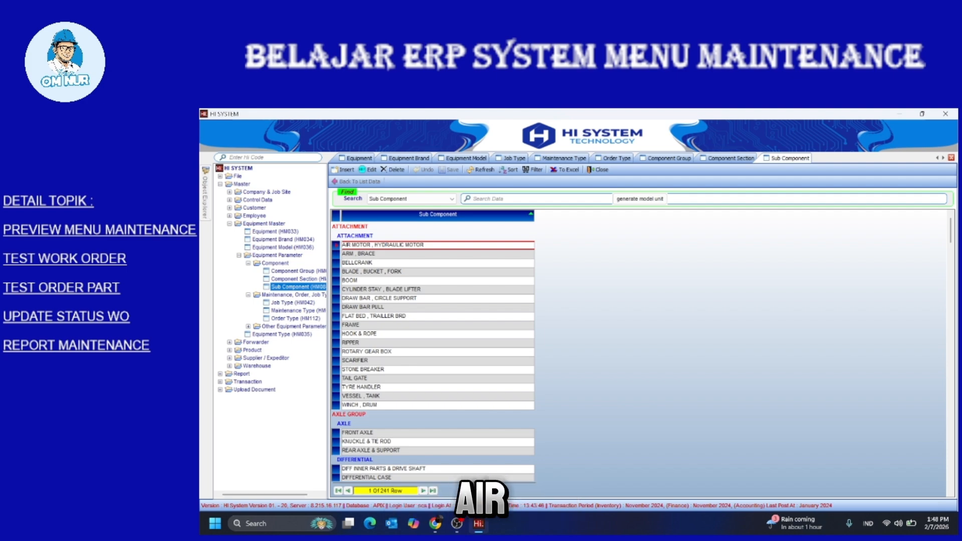
{"action": "scroll", "coordinate": [432, 350], "scroll_direction": "down", "scroll_amount": 3}
{"action": "scroll", "coordinate": [432, 351], "scroll_direction": "down", "scroll_amount": 1}
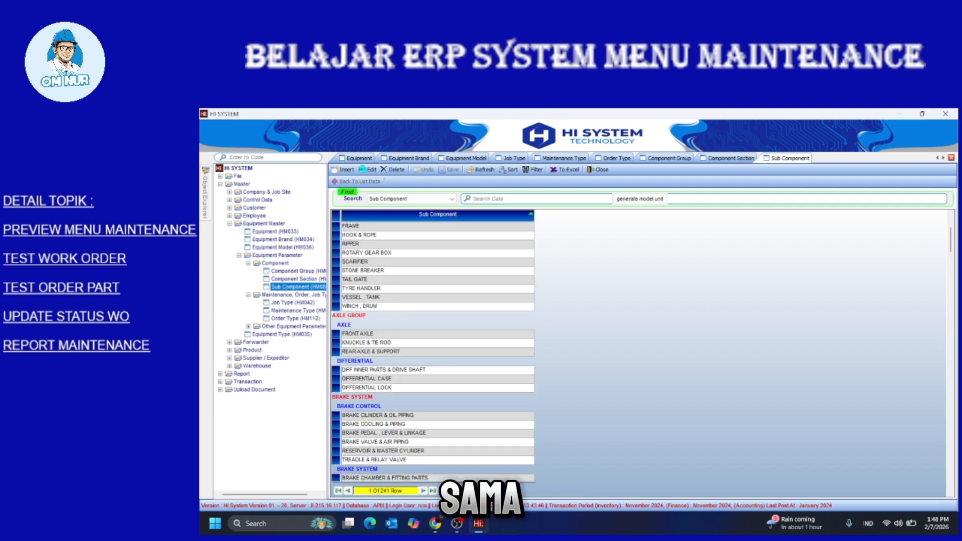
{"action": "scroll", "coordinate": [433, 346], "scroll_direction": "down", "scroll_amount": 5}
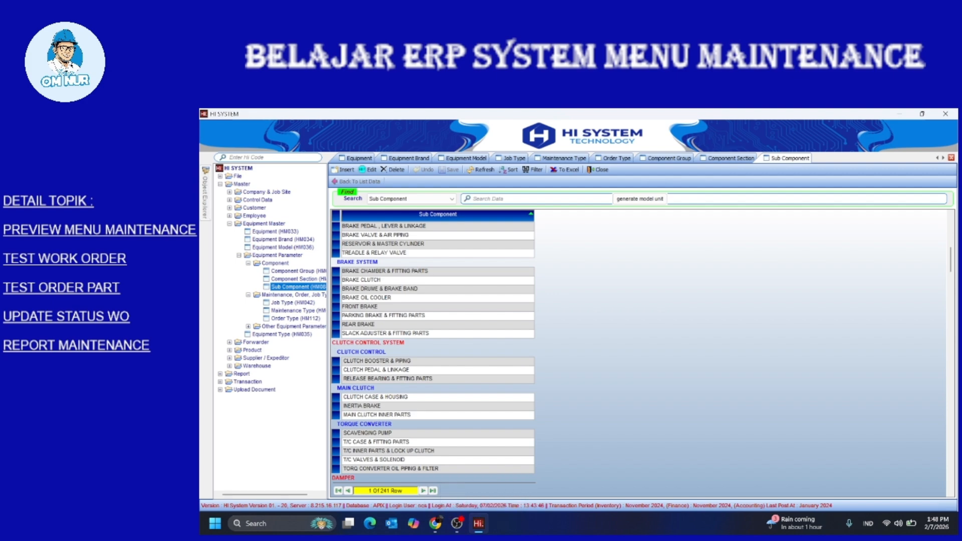
{"action": "scroll", "coordinate": [433, 346], "scroll_direction": "down", "scroll_amount": 2}
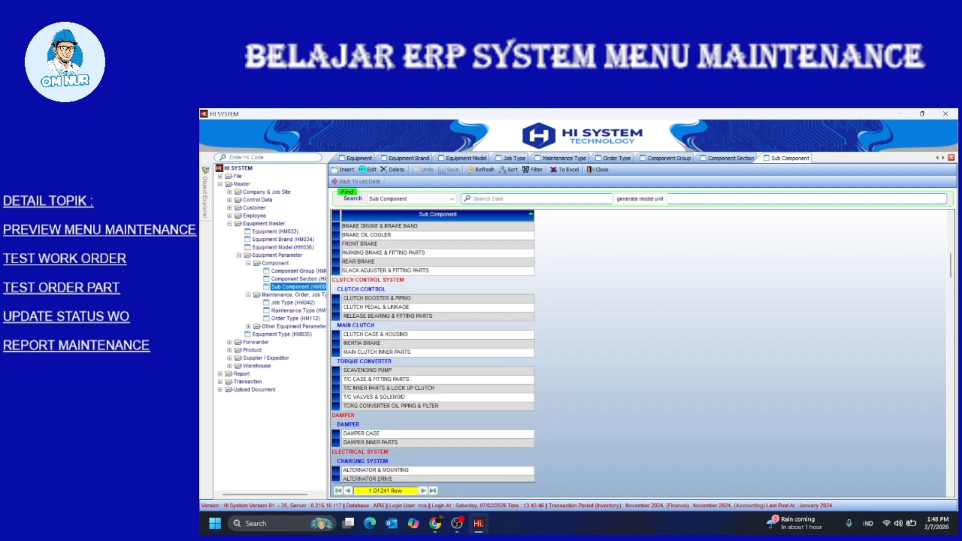
{"action": "scroll", "coordinate": [433, 346], "scroll_direction": "down", "scroll_amount": 3}
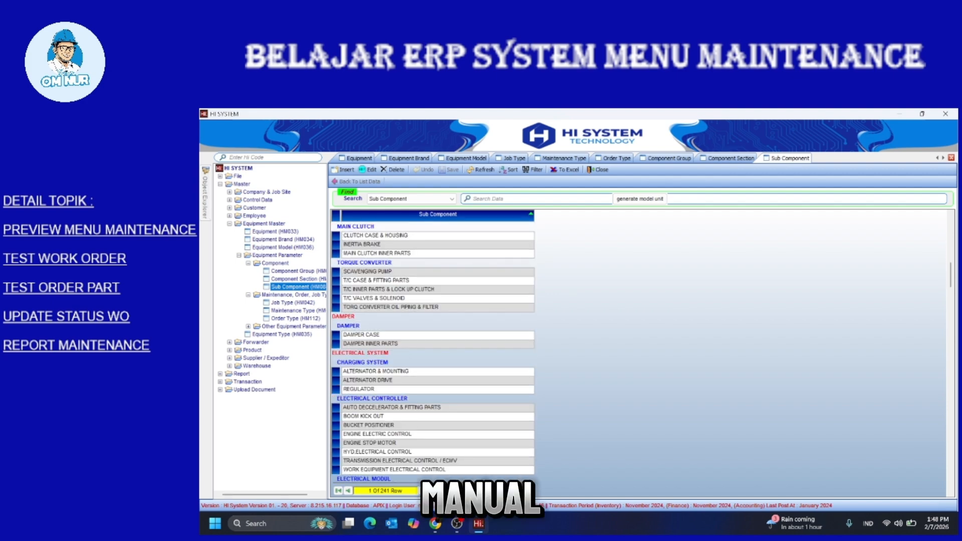
{"action": "scroll", "coordinate": [432, 353], "scroll_direction": "down", "scroll_amount": 1}
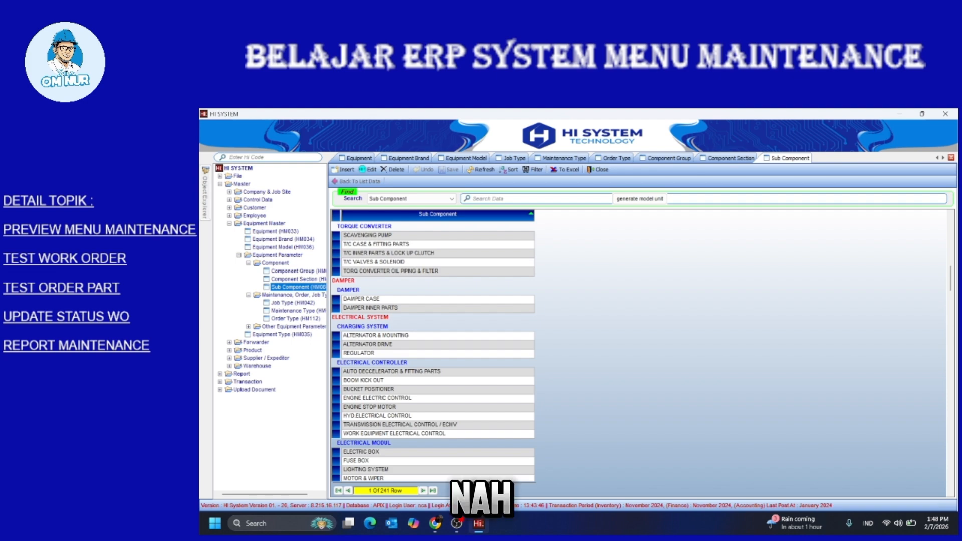
{"action": "double_click", "coordinate": [293, 327]}
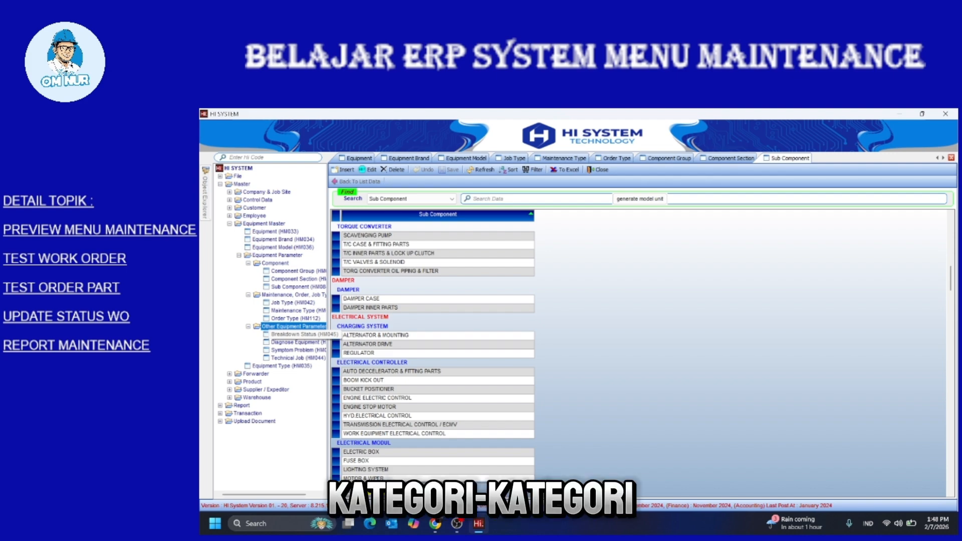
Open Breakdown Status and inspect each delay code from D0 Do Job to D7 Dealer / Vendor
{"action": "double_click", "coordinate": [293, 334]}
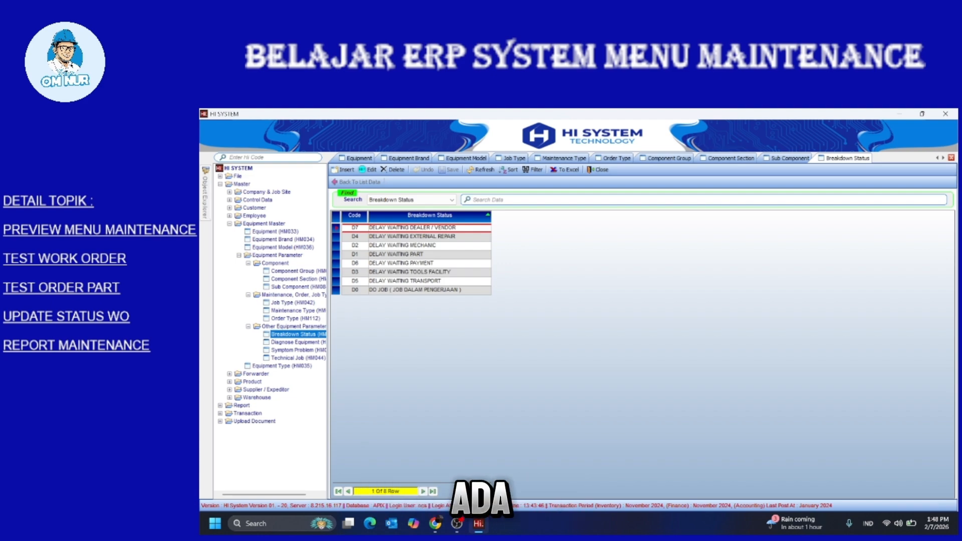
{"action": "left_click", "coordinate": [415, 289]}
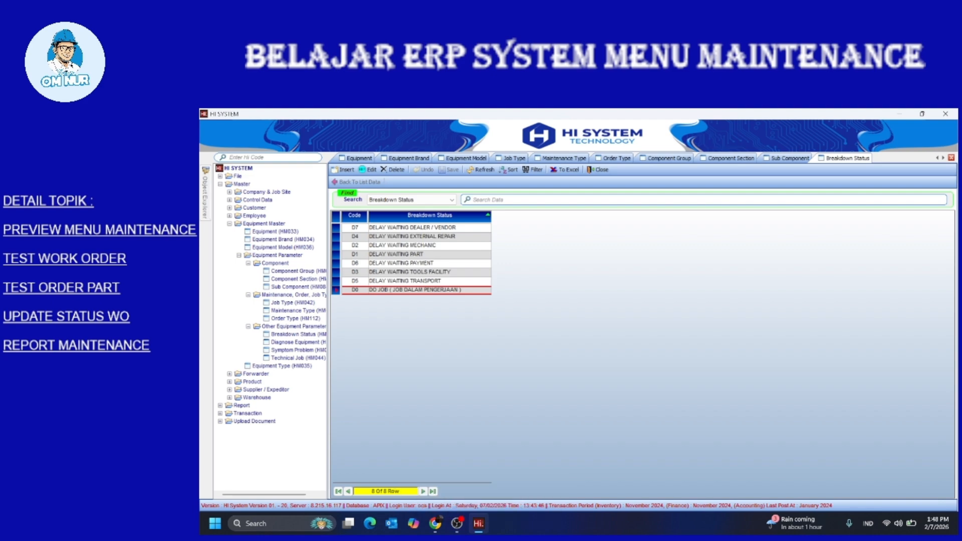
{"action": "left_click", "coordinate": [401, 254]}
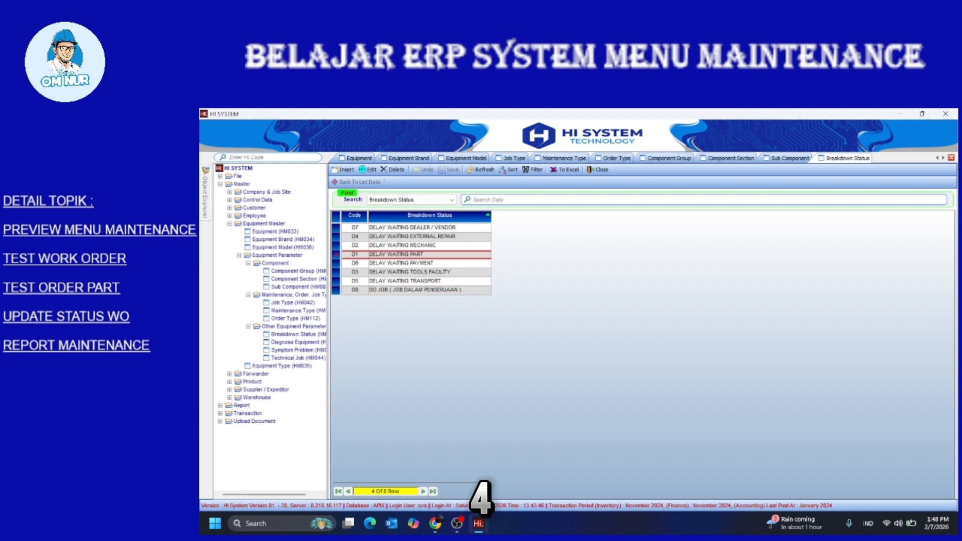
{"action": "left_click", "coordinate": [402, 246]}
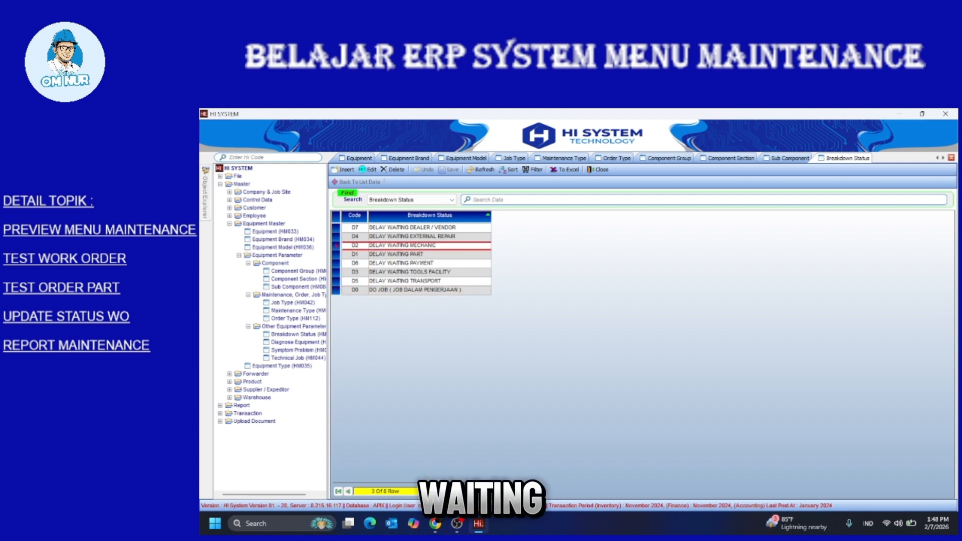
{"action": "left_click", "coordinate": [402, 272]}
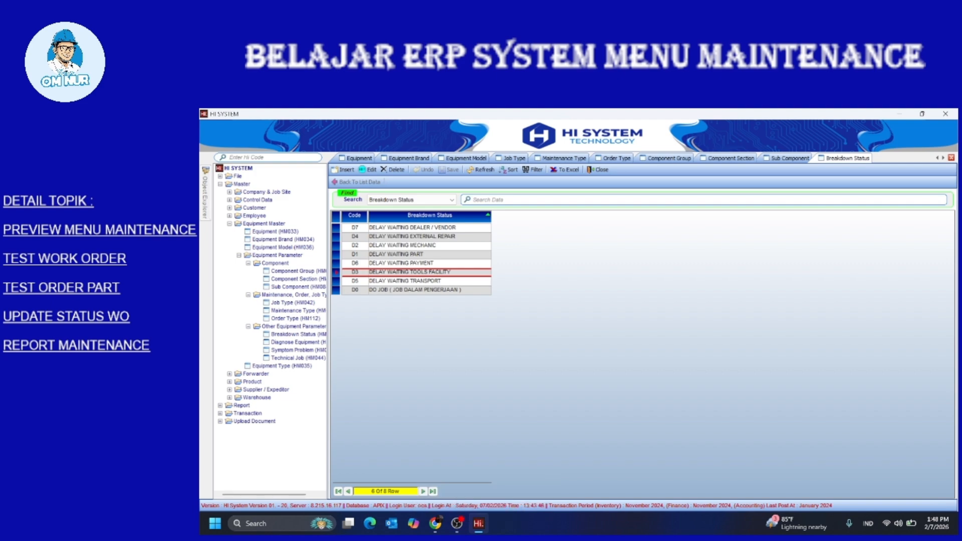
{"action": "left_click", "coordinate": [402, 236]}
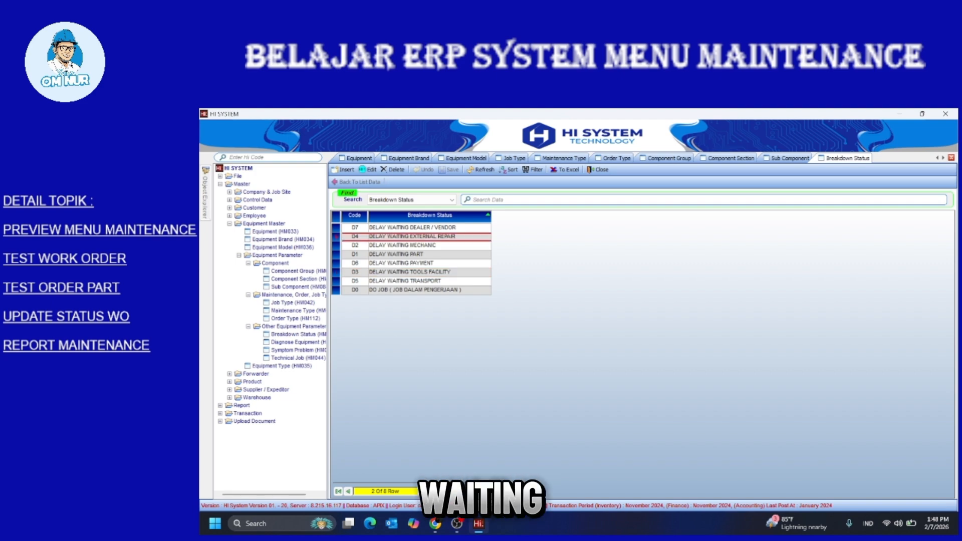
{"action": "left_click", "coordinate": [402, 281]}
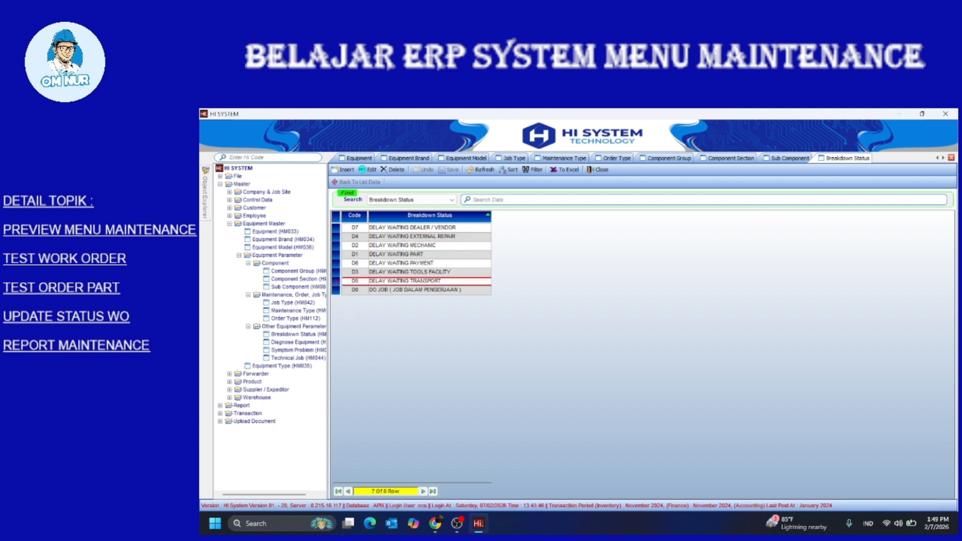
{"action": "left_click", "coordinate": [402, 263]}
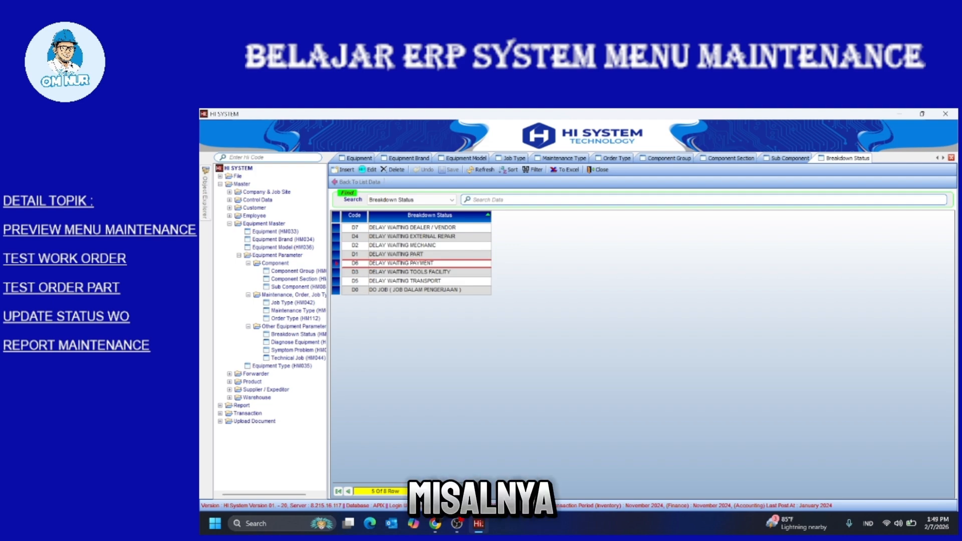
{"action": "left_click", "coordinate": [412, 227]}
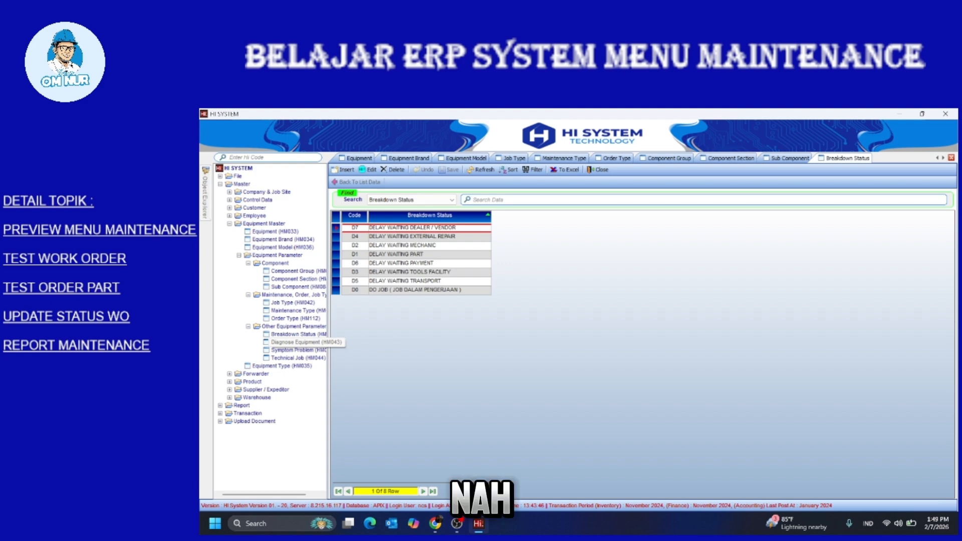
{"action": "left_click", "coordinate": [296, 342]}
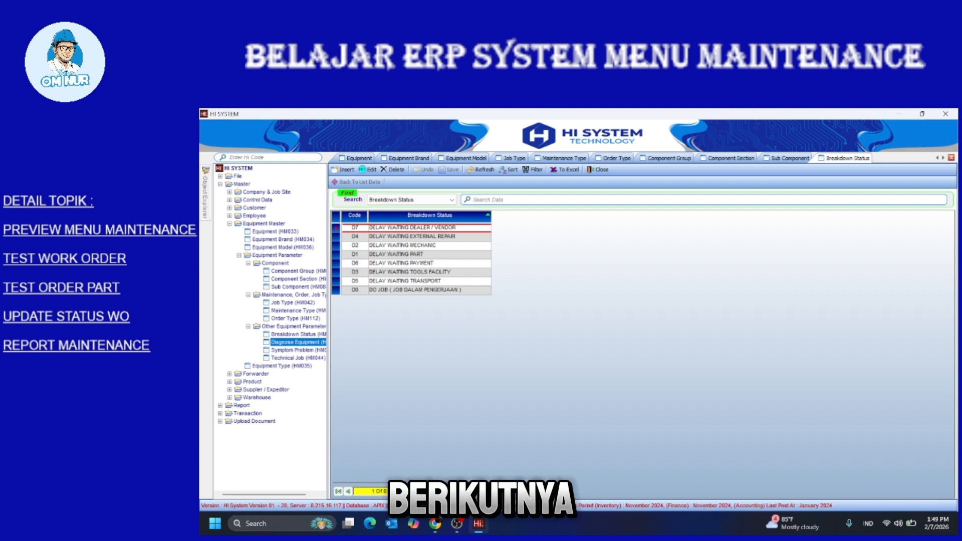
Open Diagnose Equipment, inspect the ACCIDENT cause, then open Symptom Problem (HM039)
{"action": "double_click", "coordinate": [296, 342]}
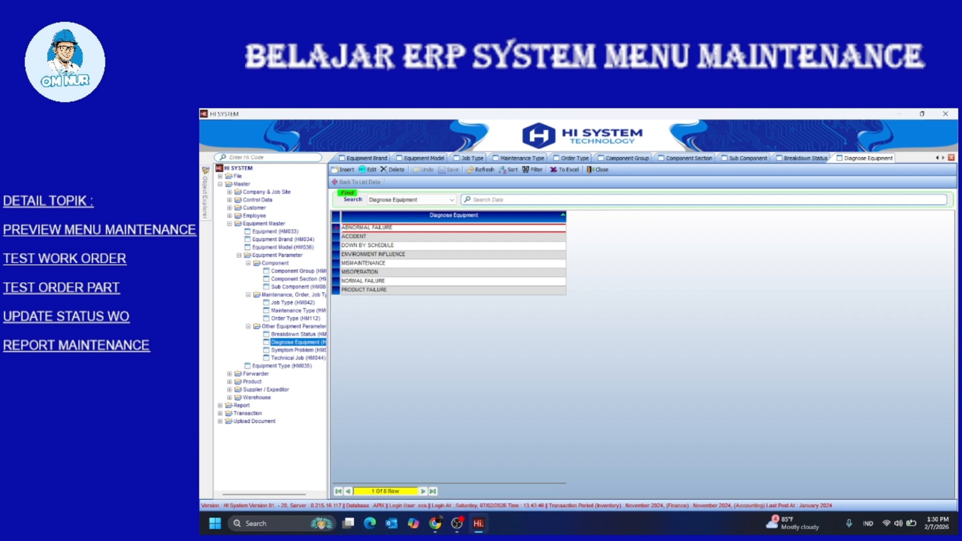
{"action": "left_click", "coordinate": [381, 237]}
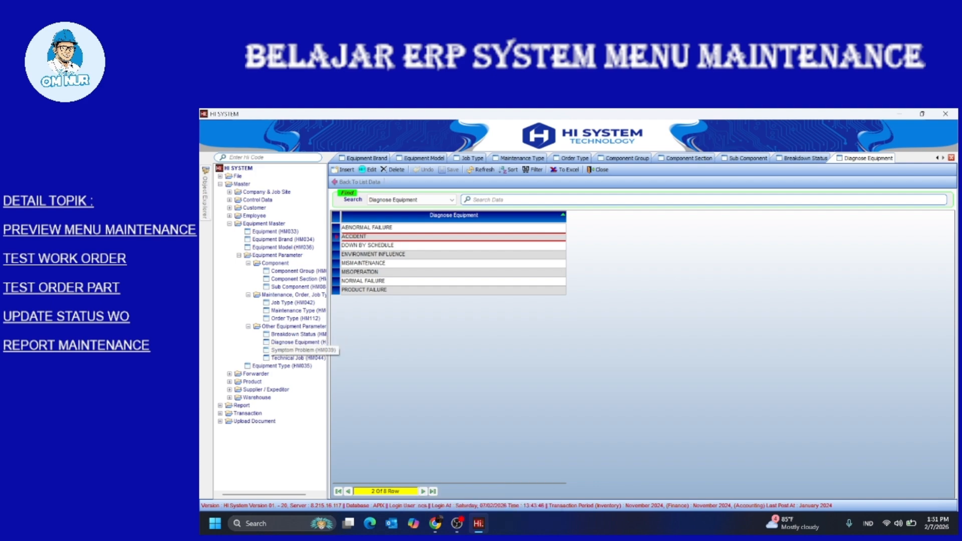
{"action": "left_click", "coordinate": [296, 350]}
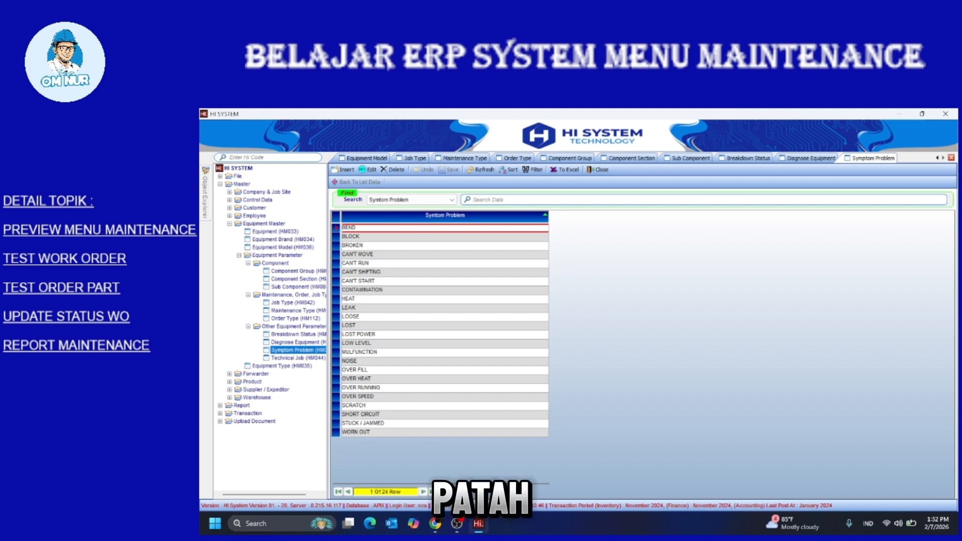
Check the CAN'T MOVE, CAN'T RUN and CAN'T SHIFTING symptoms, then open Technical Job (HM044)
{"action": "left_click", "coordinate": [370, 254]}
{"action": "left_click", "coordinate": [357, 263]}
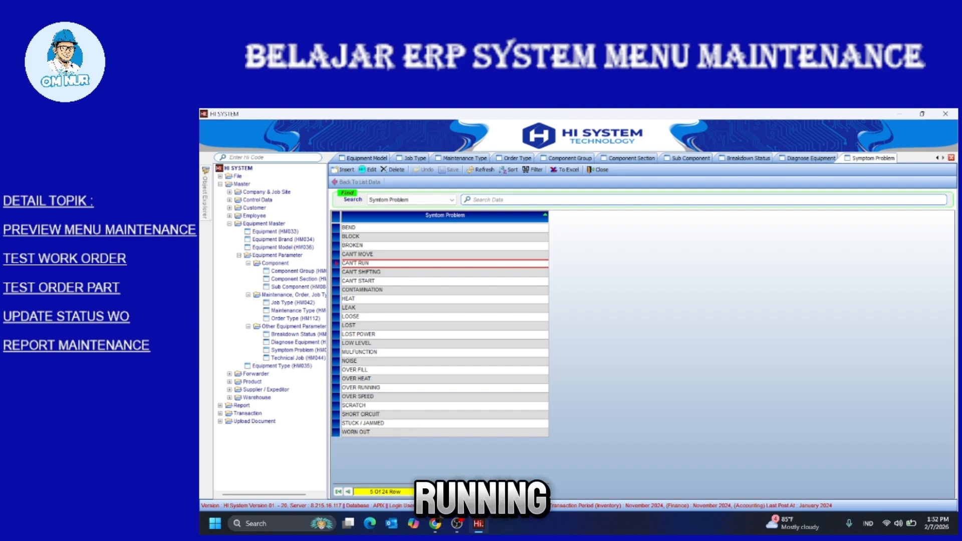
{"action": "left_click", "coordinate": [361, 271]}
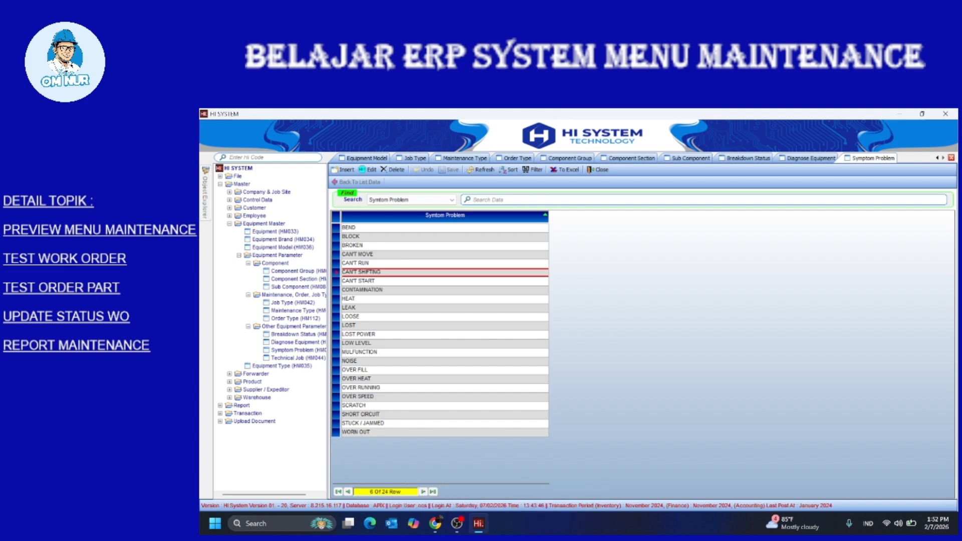
{"action": "double_click", "coordinate": [297, 358]}
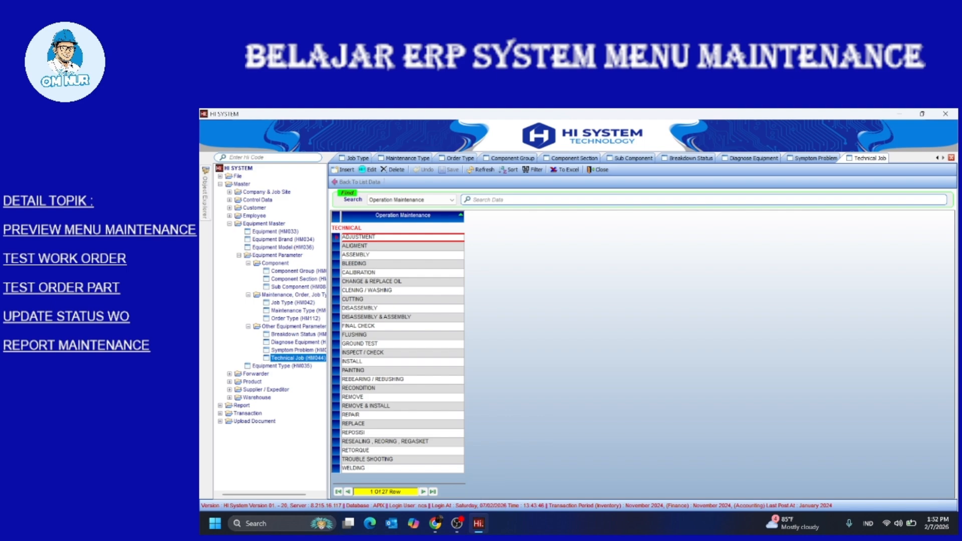
Open Equipment Type (HM035), collapse Equipment Master and Master, and expand Transaction
{"action": "double_click", "coordinate": [282, 366]}
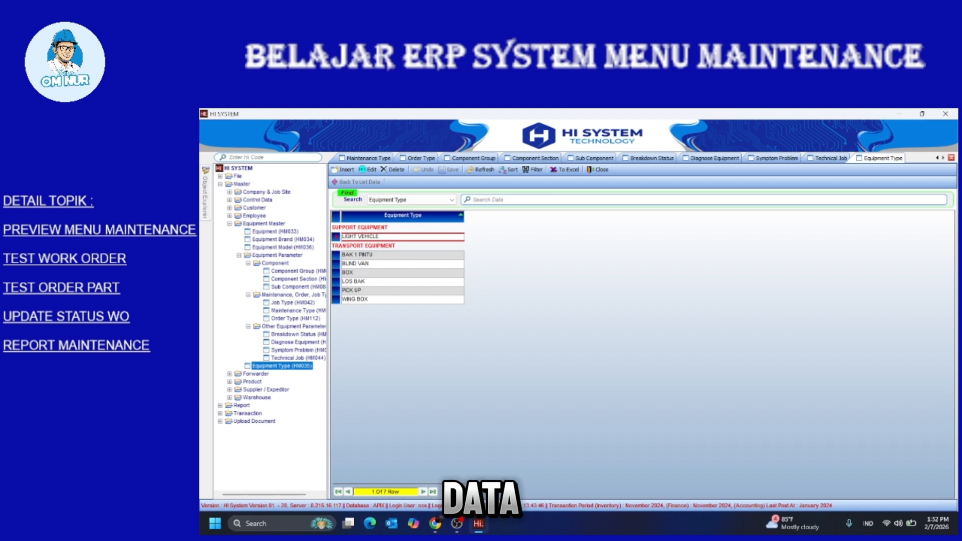
{"action": "left_click", "coordinate": [229, 223]}
{"action": "left_click", "coordinate": [220, 184]}
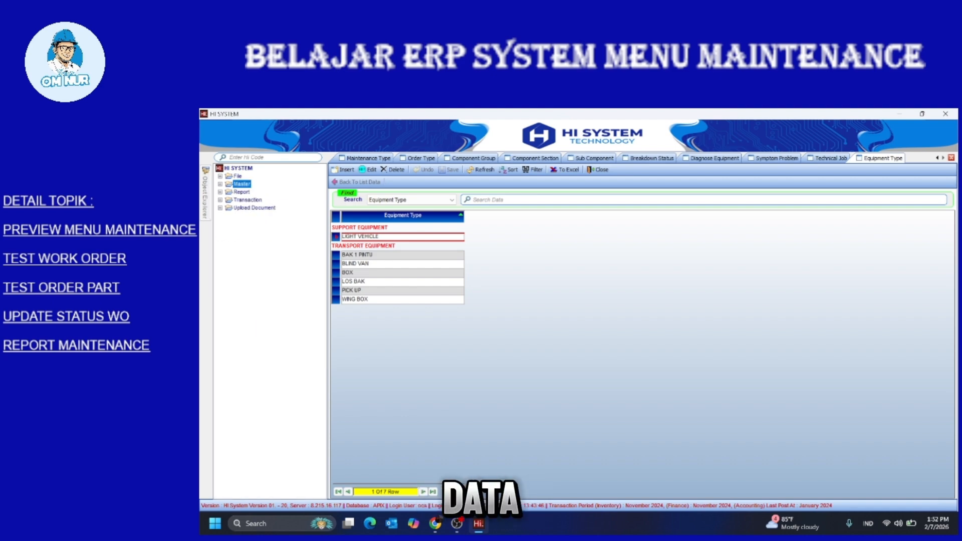
{"action": "double_click", "coordinate": [247, 200]}
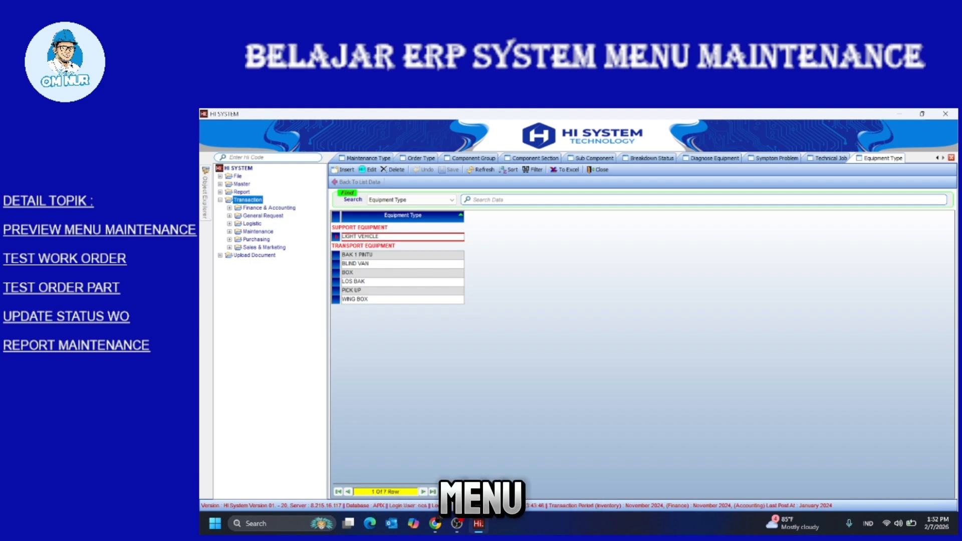
Expand the Maintenance folder under Transaction to list Material Request (HT016) and Work Order (HT022)
{"action": "double_click", "coordinate": [258, 231]}
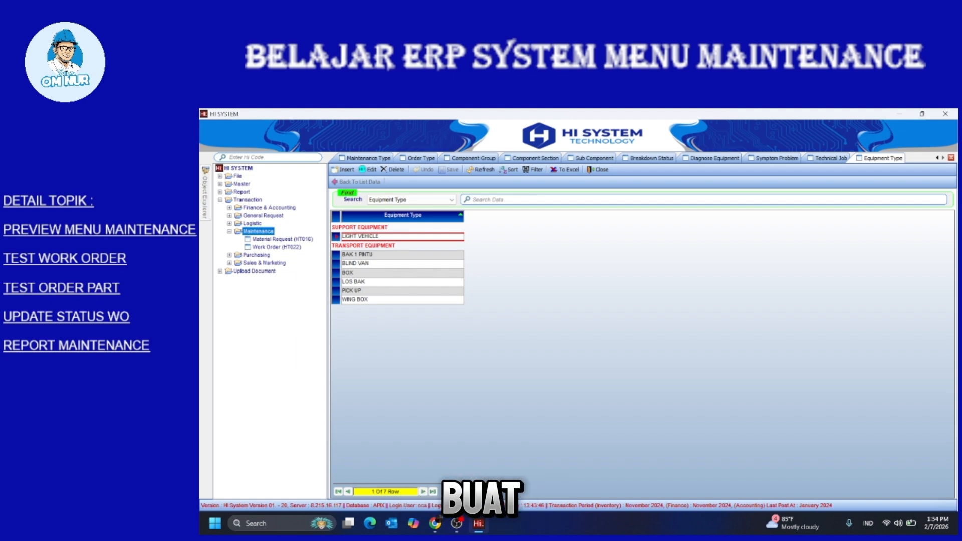
Start a new work order with the Admin Operational employee as its preparer
{"action": "double_click", "coordinate": [277, 247]}
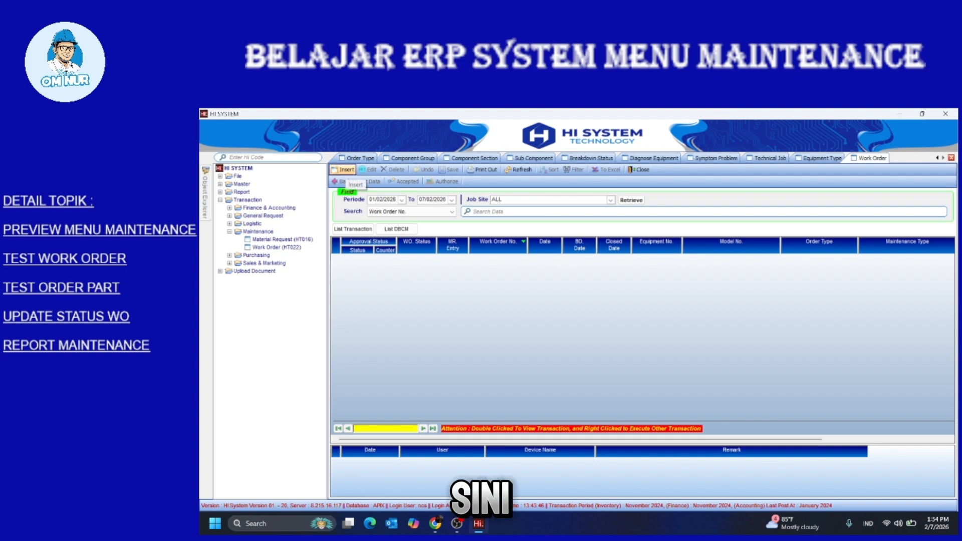
{"action": "left_click", "coordinate": [346, 169]}
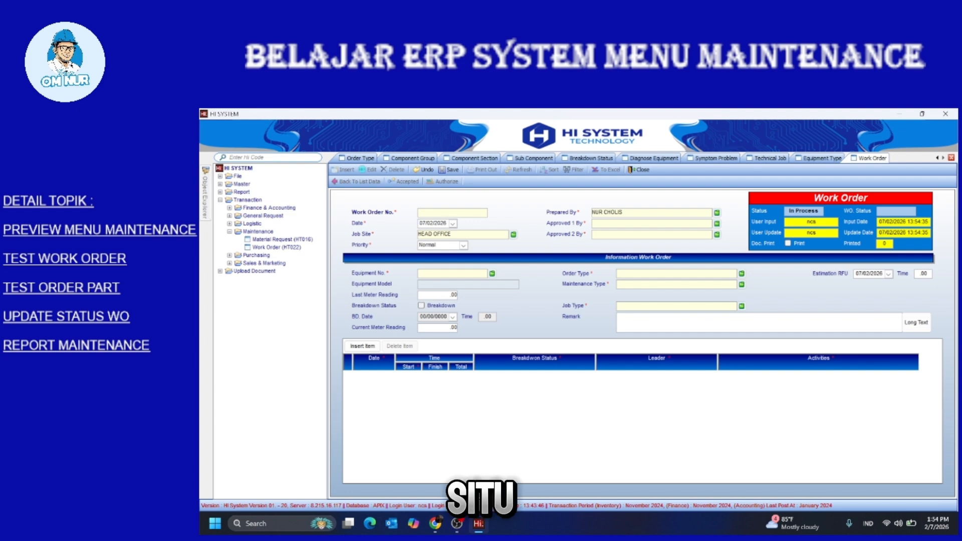
{"action": "left_click", "coordinate": [717, 212]}
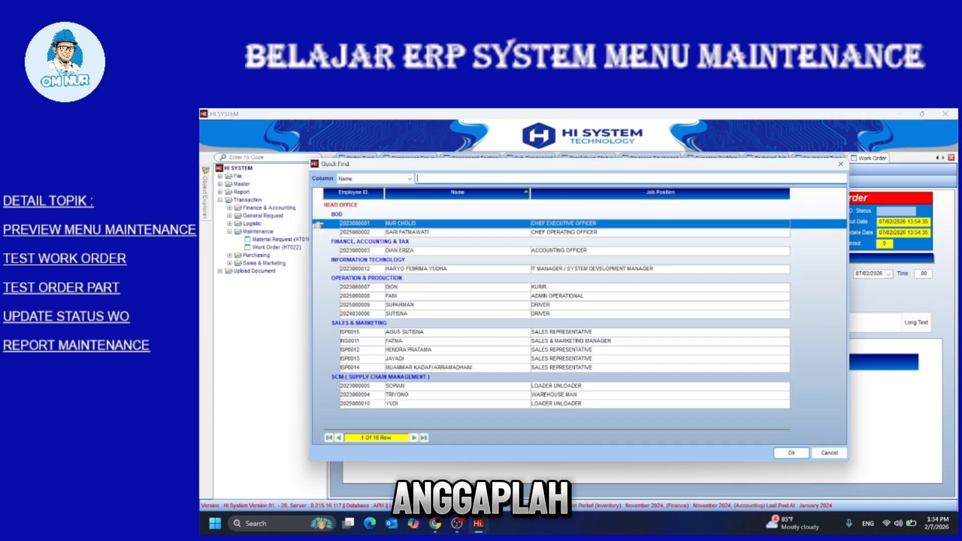
{"action": "left_click", "coordinate": [401, 296]}
{"action": "double_click", "coordinate": [400, 296]}
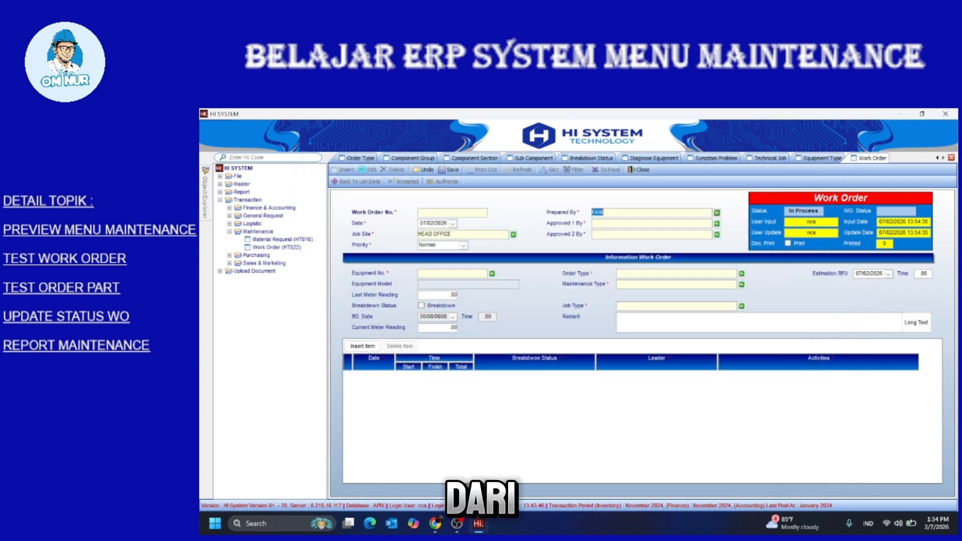
Set the Admin Operational employee as Approved 1 By and Approved 2 By
{"action": "left_click", "coordinate": [716, 223]}
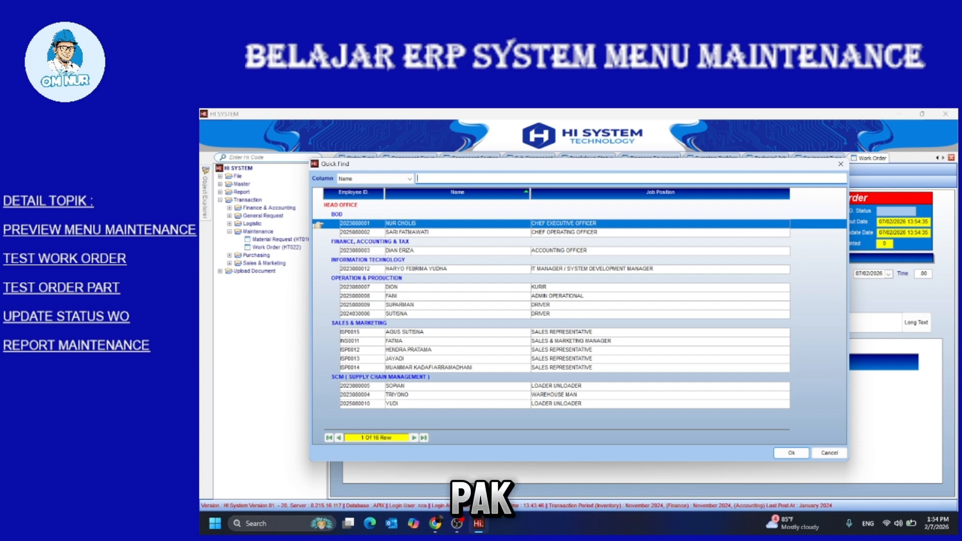
{"action": "left_click", "coordinate": [401, 296]}
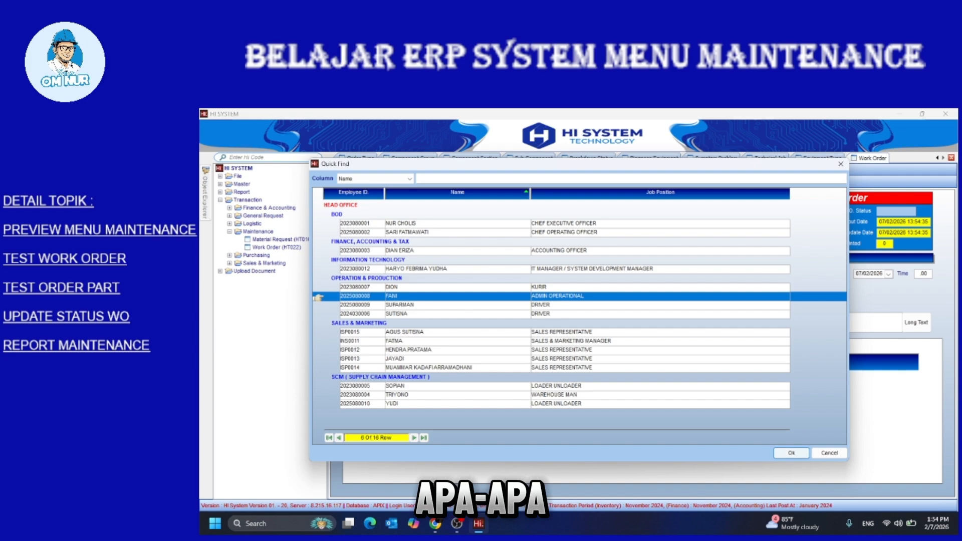
{"action": "left_click", "coordinate": [791, 453]}
{"action": "left_click", "coordinate": [717, 233]}
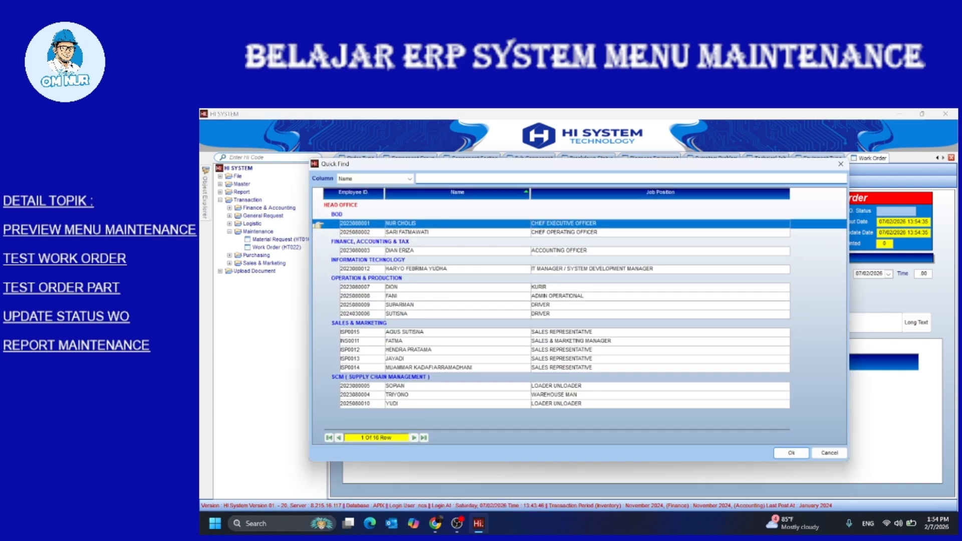
{"action": "double_click", "coordinate": [401, 296]}
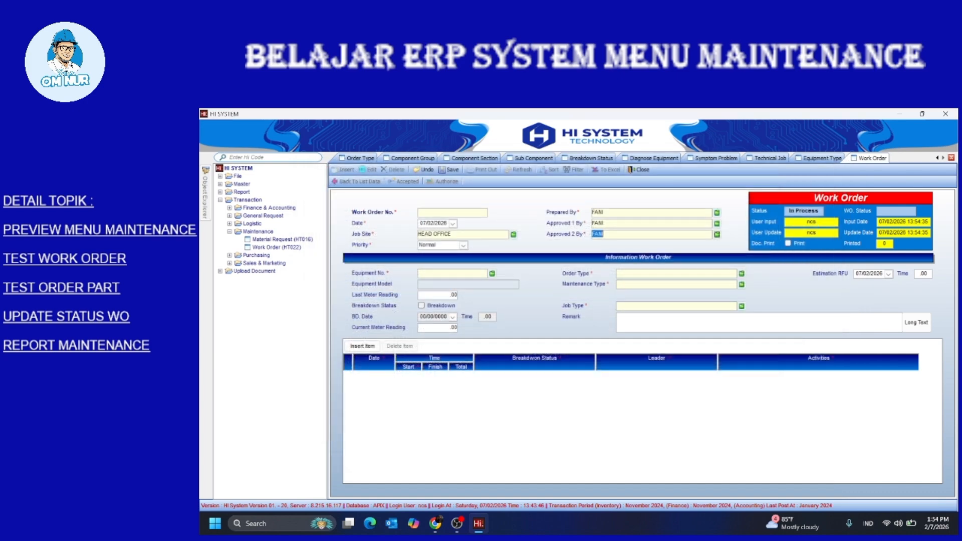
{"action": "left_click", "coordinate": [492, 273]}
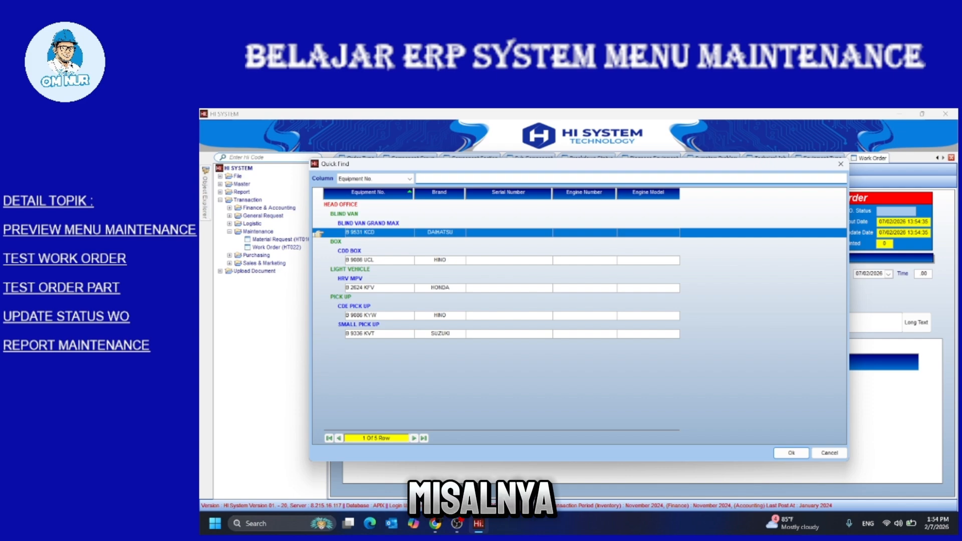
{"action": "double_click", "coordinate": [375, 315]}
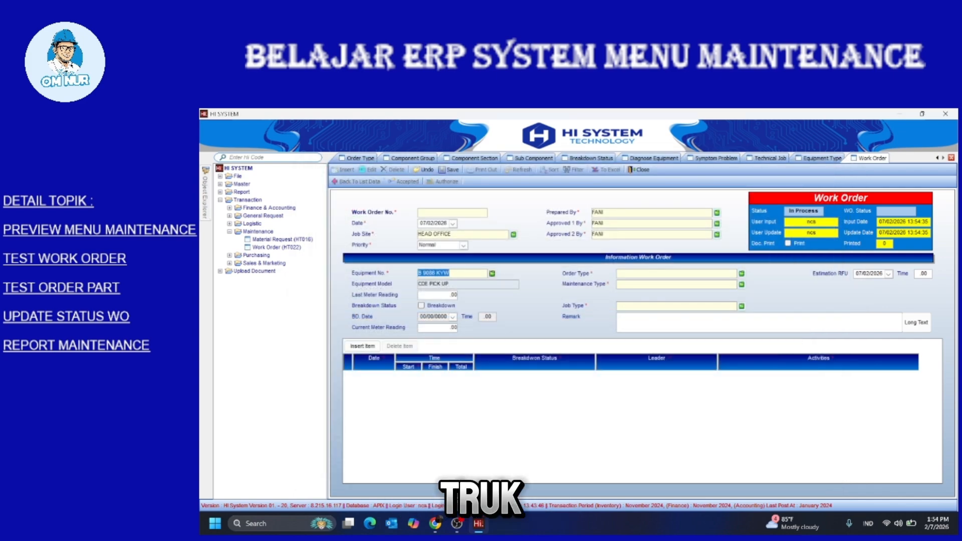
{"action": "left_click", "coordinate": [448, 295]}
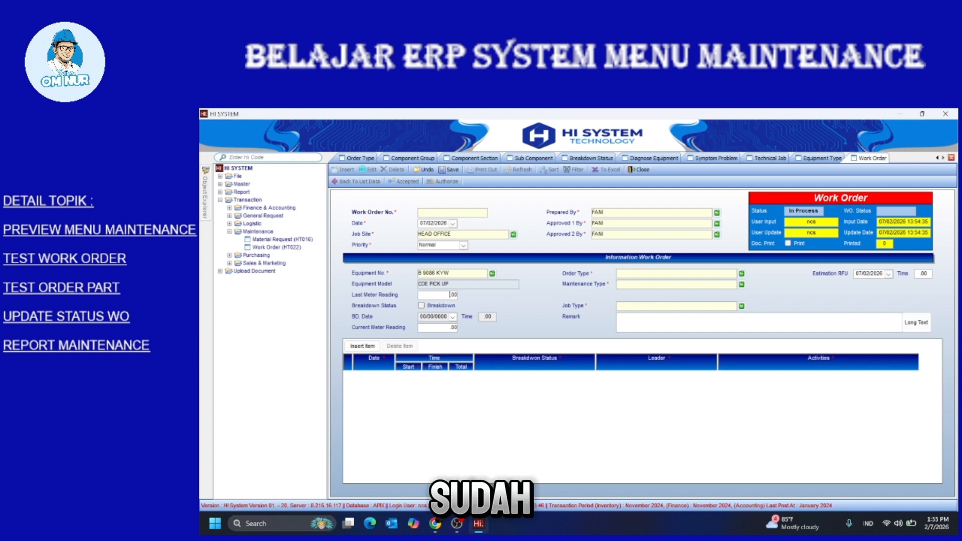
{"action": "type", "text": "2,500"}
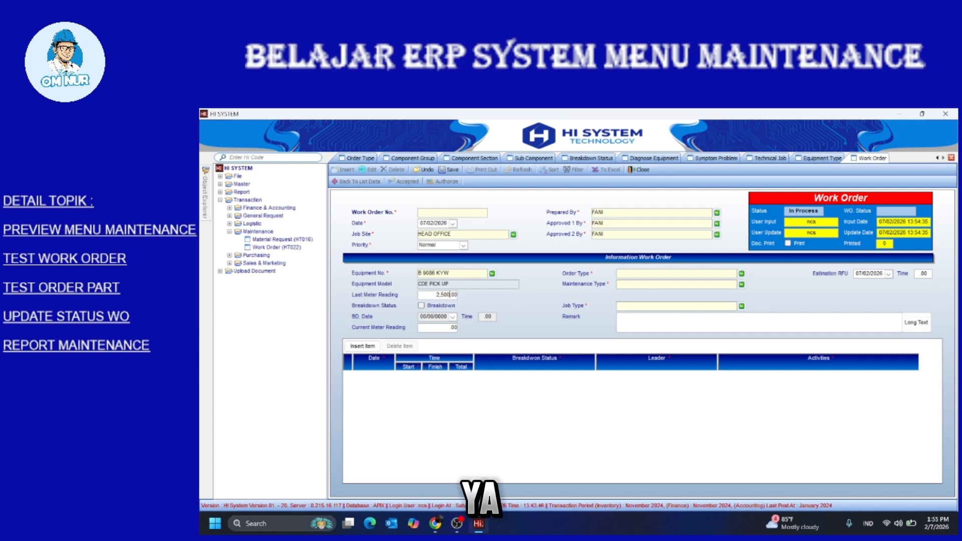
{"action": "key", "text": "BackSpace"}
{"action": "key", "text": "BackSpace"}
{"action": "key", "text": "BackSpace"}
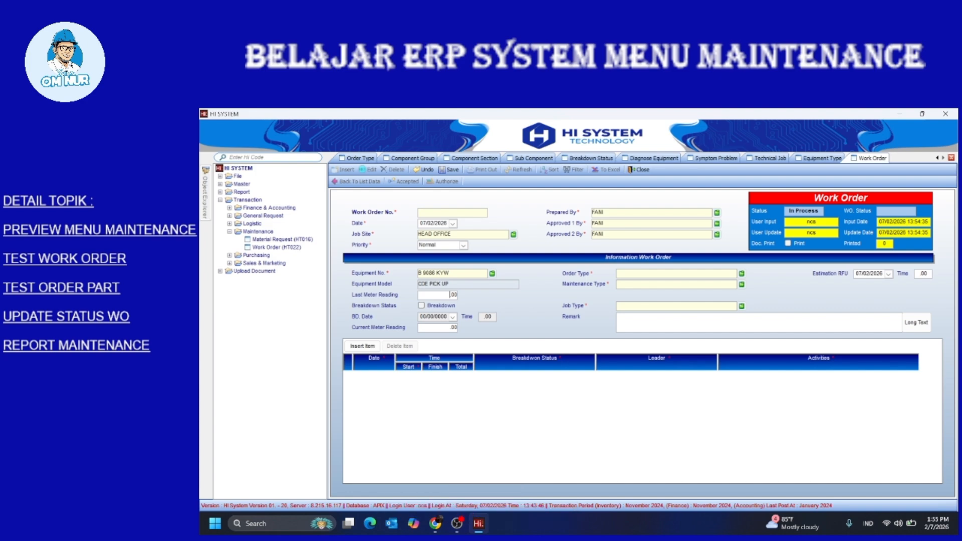
{"action": "left_click", "coordinate": [742, 274]}
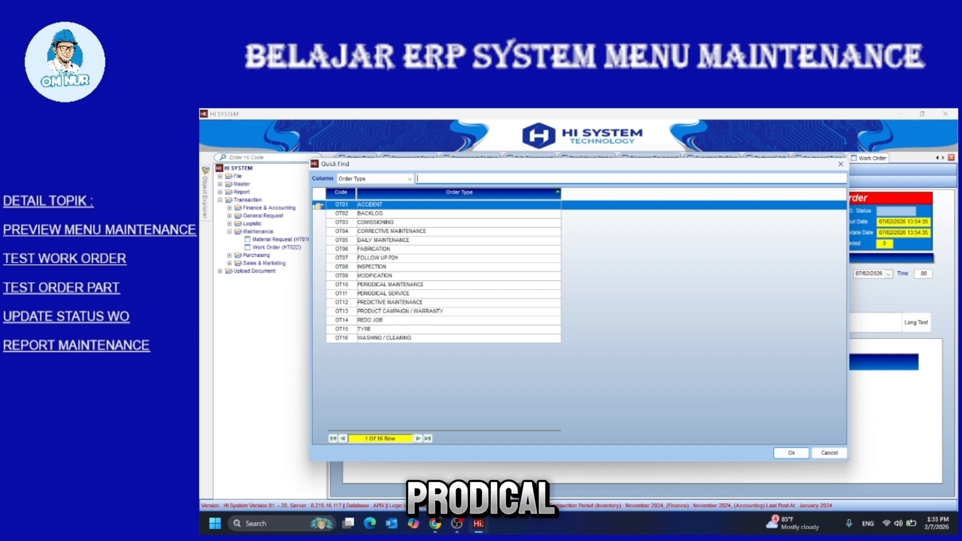
Choose PERIODICAL SERVICE for Order and Maintenance Type and CHANGE OIL & RELACE FILTER as Job Type
{"action": "double_click", "coordinate": [383, 294]}
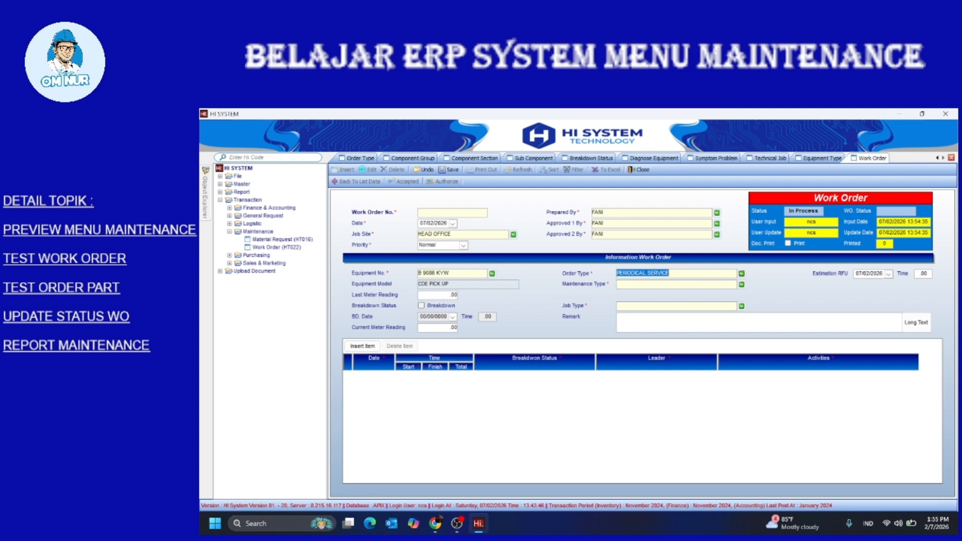
{"action": "left_click", "coordinate": [741, 284]}
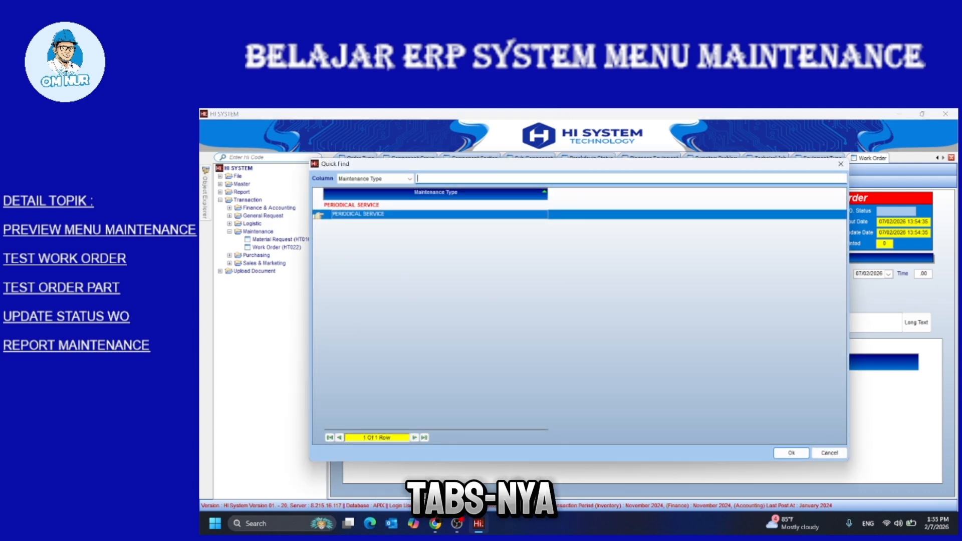
{"action": "key", "text": "Return"}
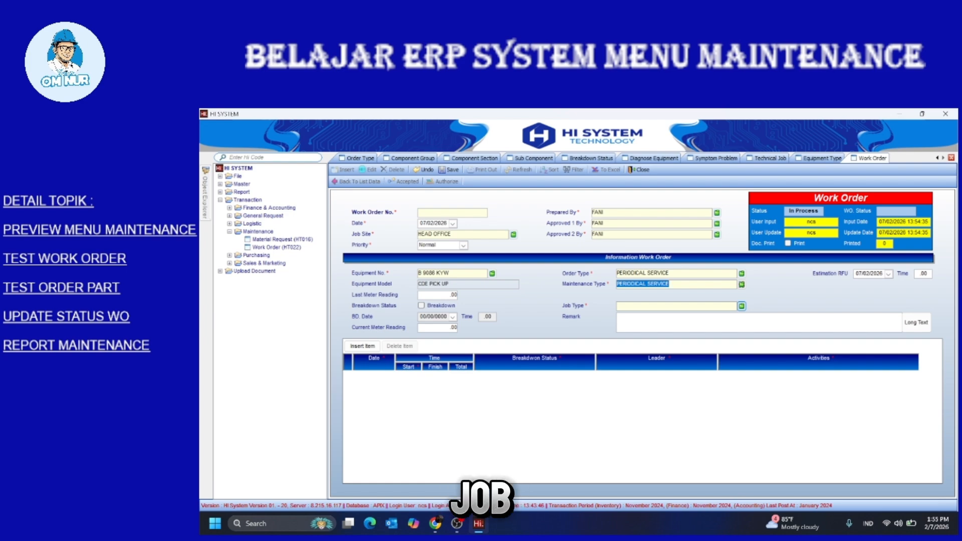
{"action": "left_click", "coordinate": [742, 306]}
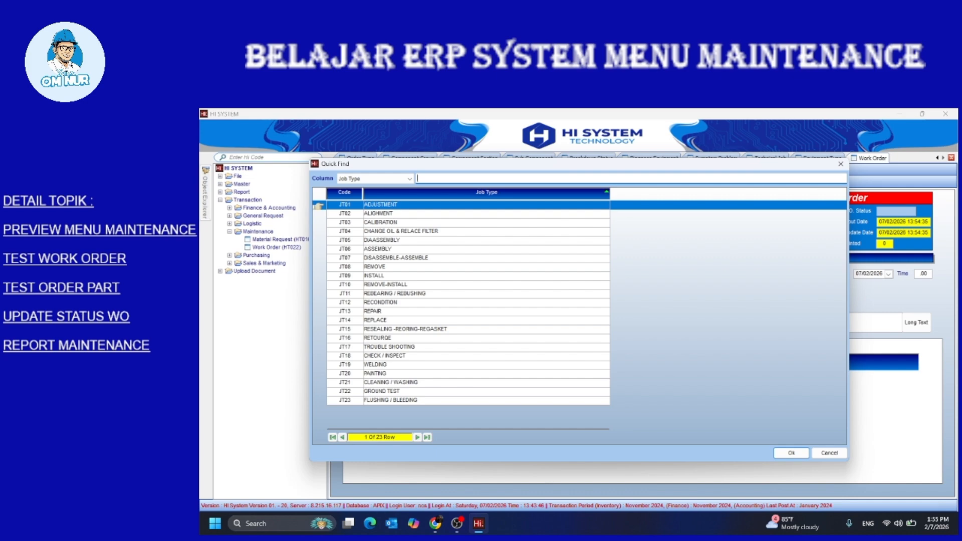
{"action": "double_click", "coordinate": [401, 230]}
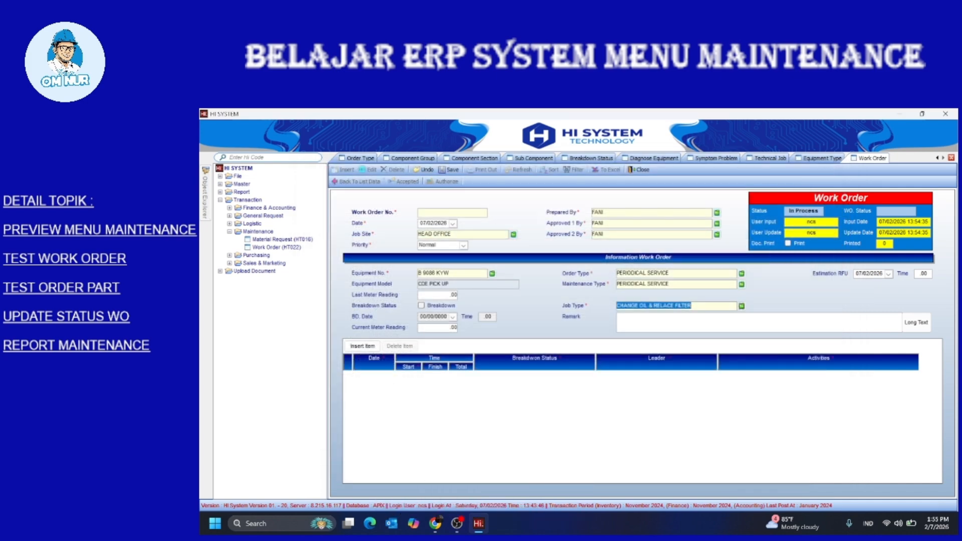
{"action": "left_click", "coordinate": [651, 321]}
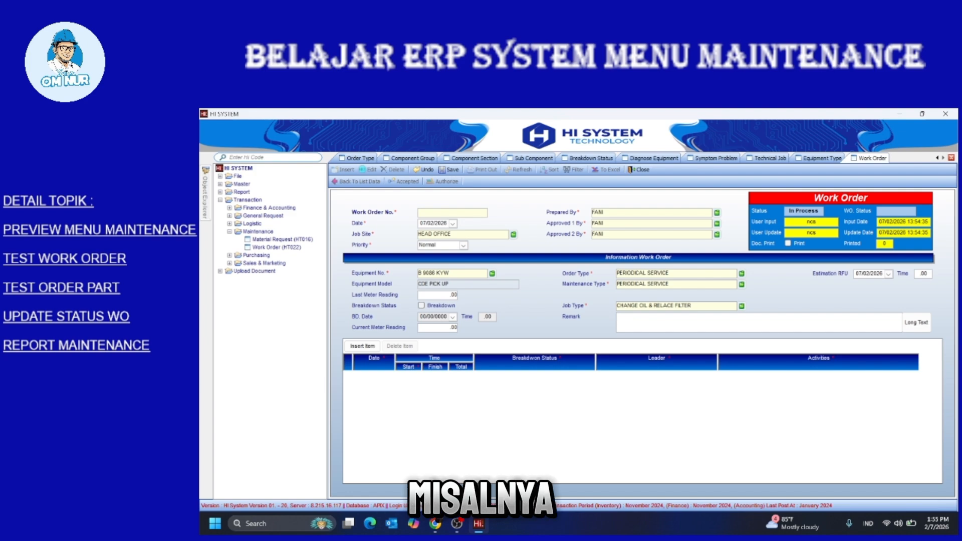
Enter the remark 'PERIODICAL SERVICE 10000 KM', leave Breakdown unticked, and save the work order
{"action": "type", "text": "P"}
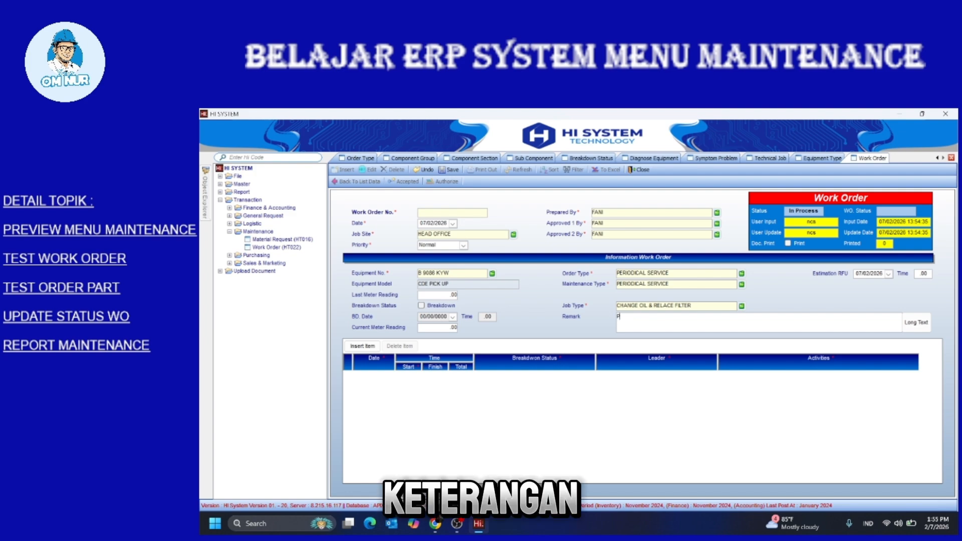
{"action": "type", "text": "ERIOD"}
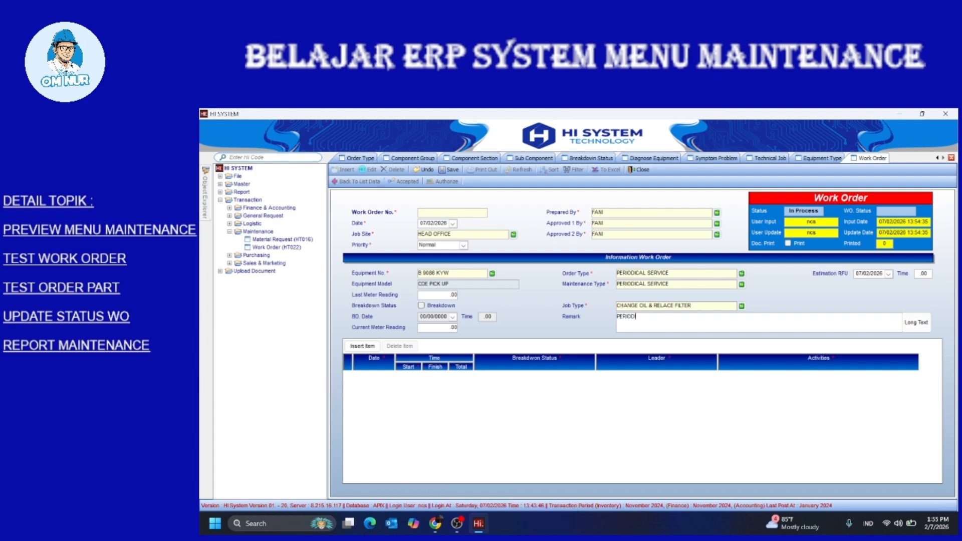
{"action": "type", "text": "ICAL SERVICE 10"}
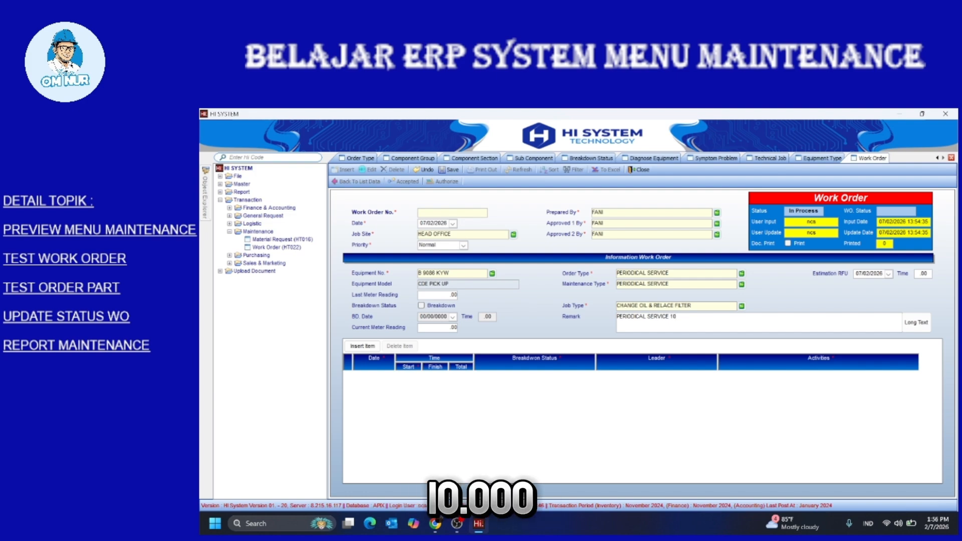
{"action": "type", "text": "000"}
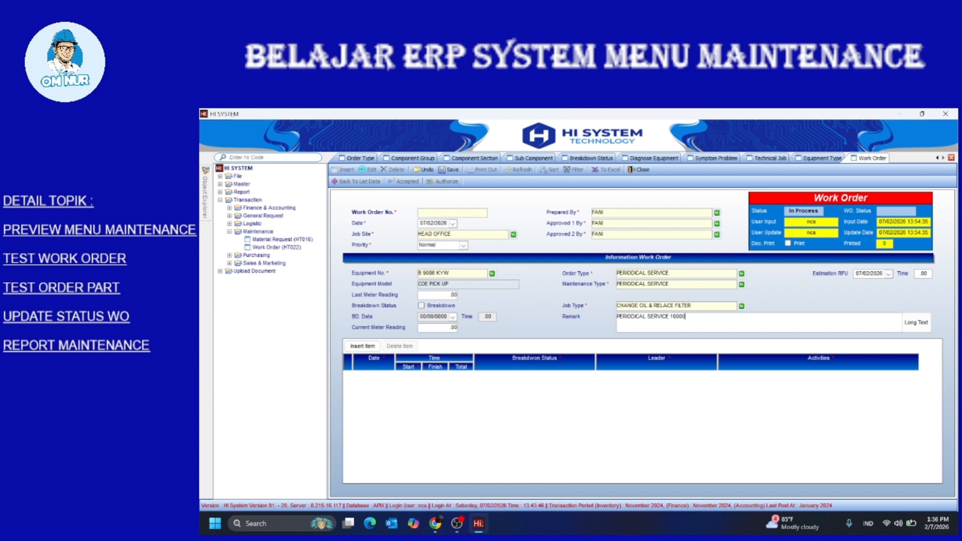
{"action": "type", "text": " KM"}
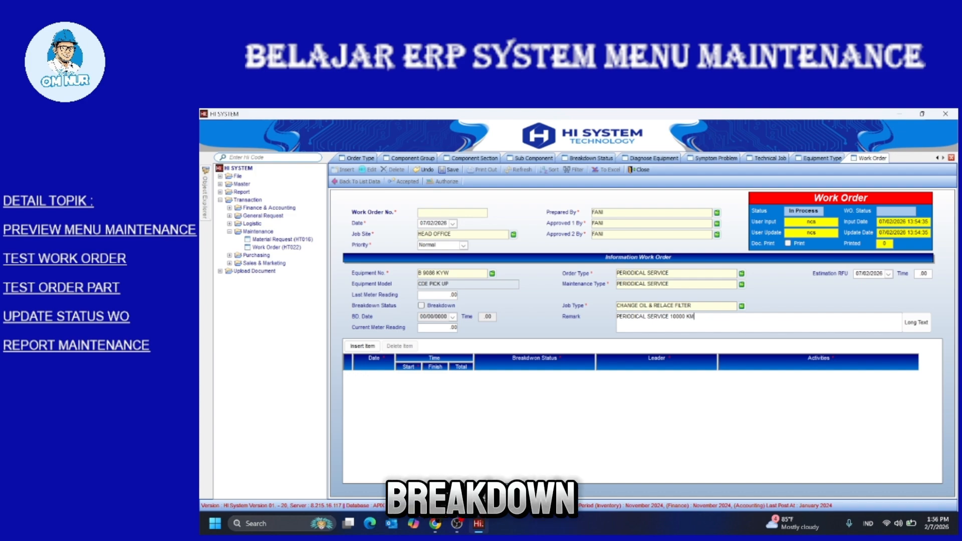
{"action": "left_click", "coordinate": [421, 306]}
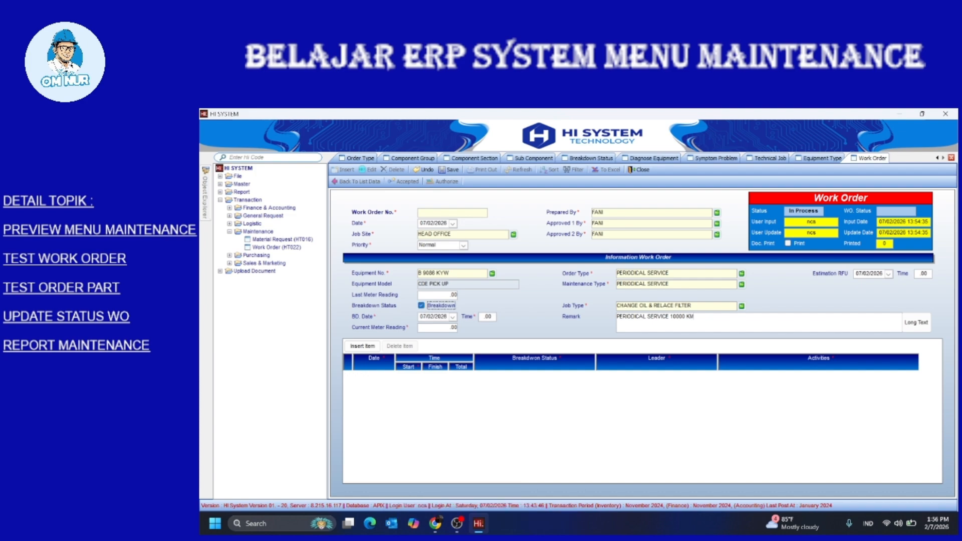
{"action": "left_click", "coordinate": [421, 306]}
{"action": "left_click", "coordinate": [449, 170]}
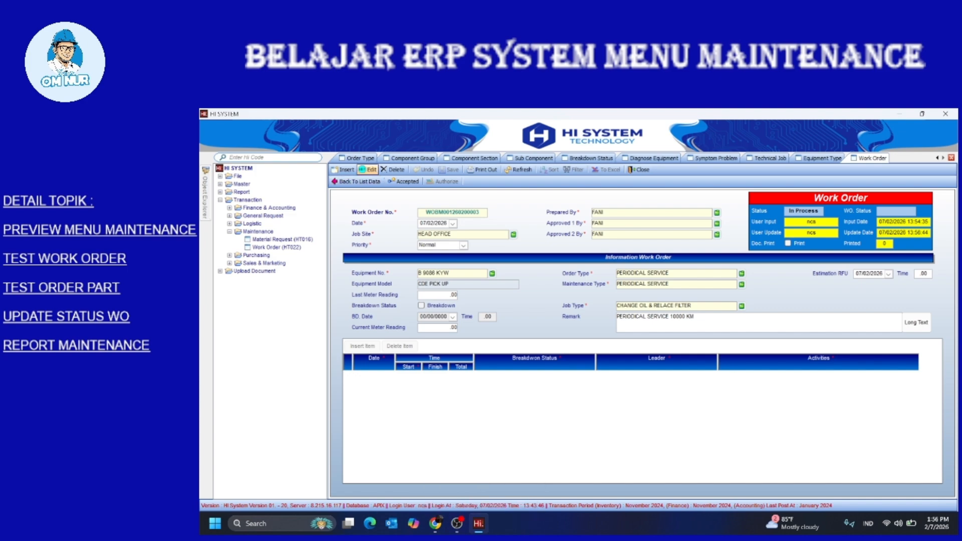
Edit the work order: breakdown on 07/02/2026 at 8, meter reading 10,009, plus a new item row
{"action": "left_click", "coordinate": [368, 169]}
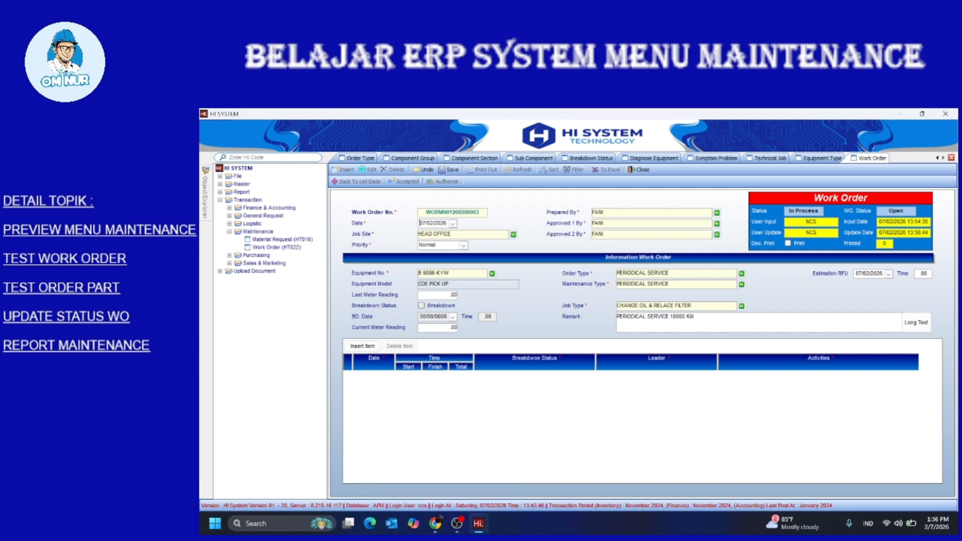
{"action": "left_click", "coordinate": [421, 306]}
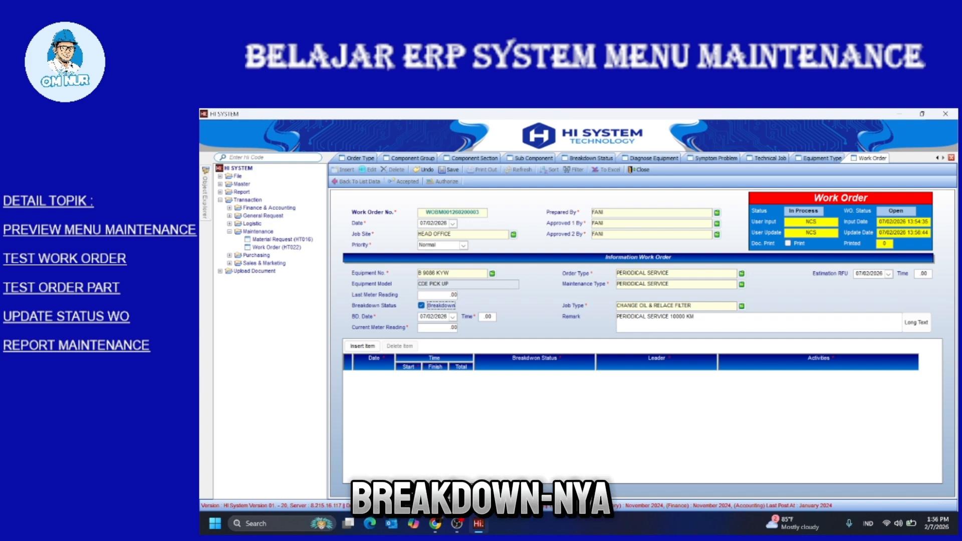
{"action": "left_click", "coordinate": [453, 317]}
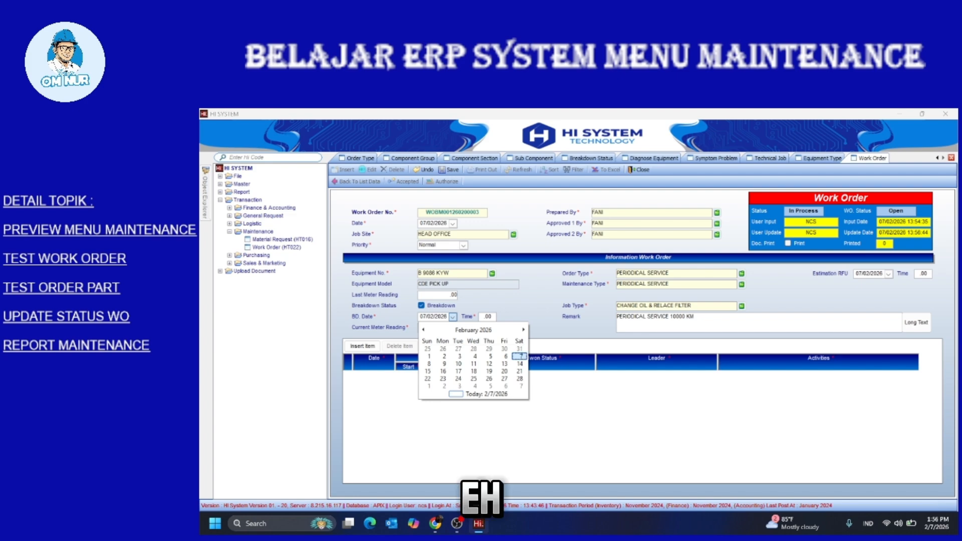
{"action": "left_click", "coordinate": [520, 356]}
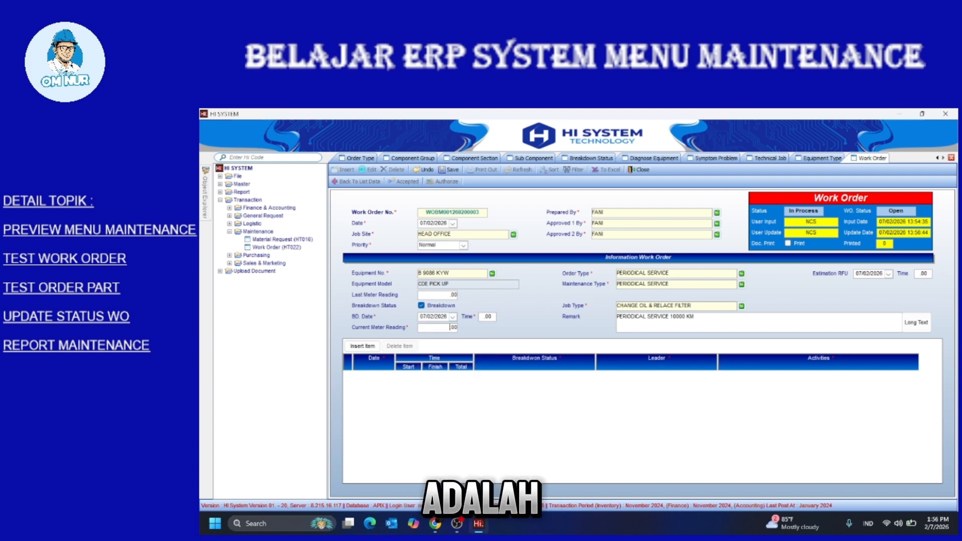
{"action": "type", "text": "0"}
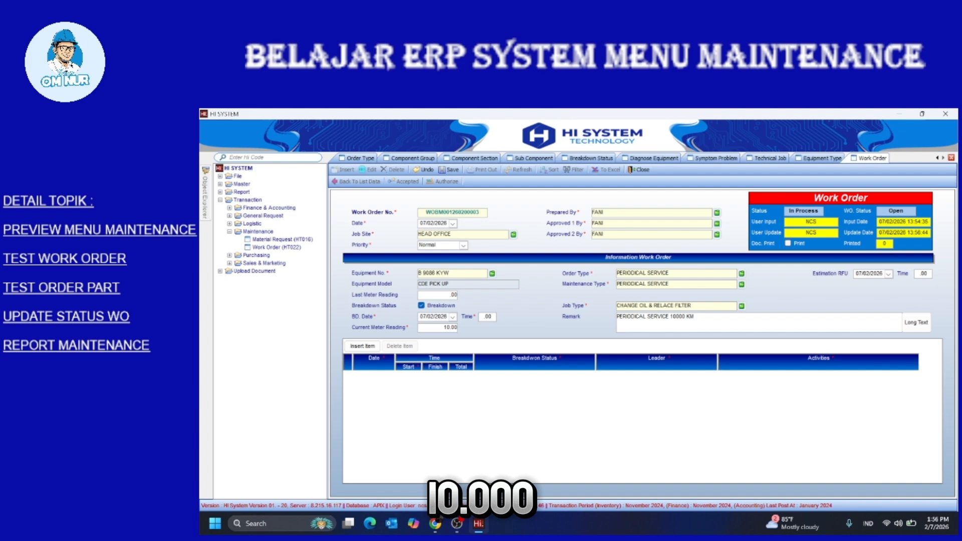
{"action": "type", "text": ",0"}
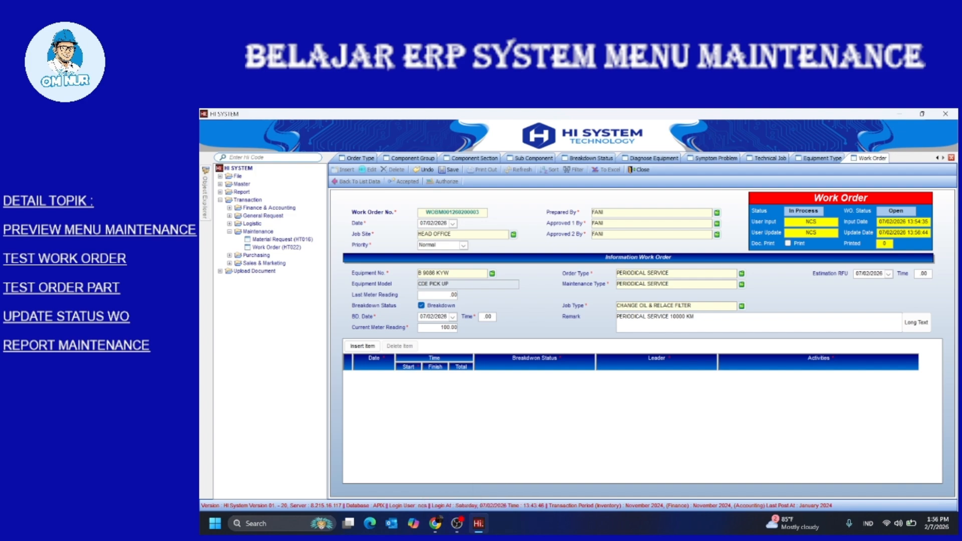
{"action": "type", "text": "09"}
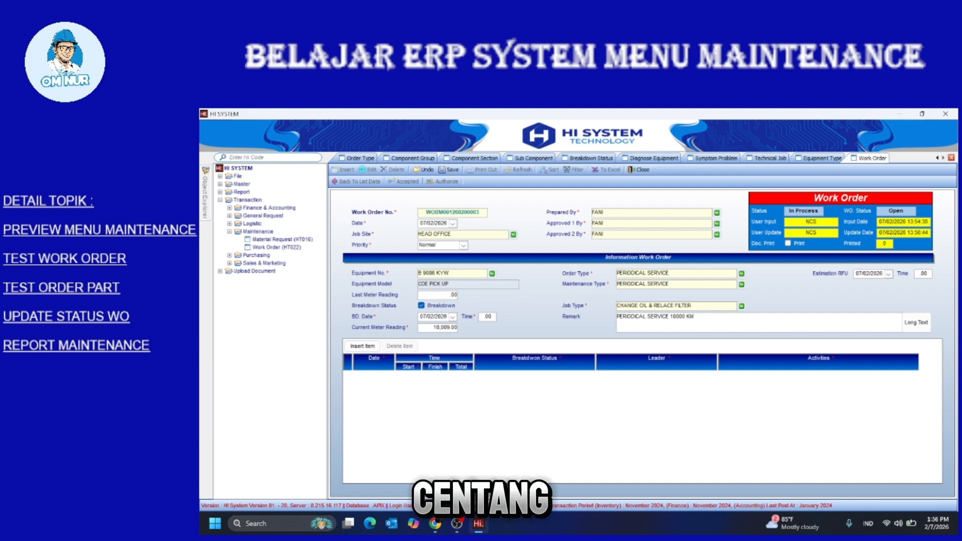
{"action": "left_click", "coordinate": [484, 316]}
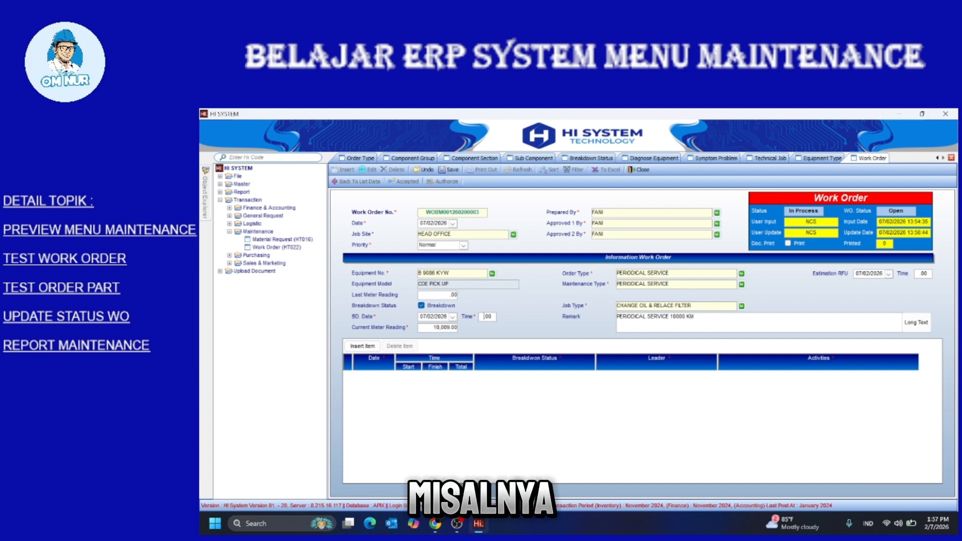
{"action": "type", "text": "8"}
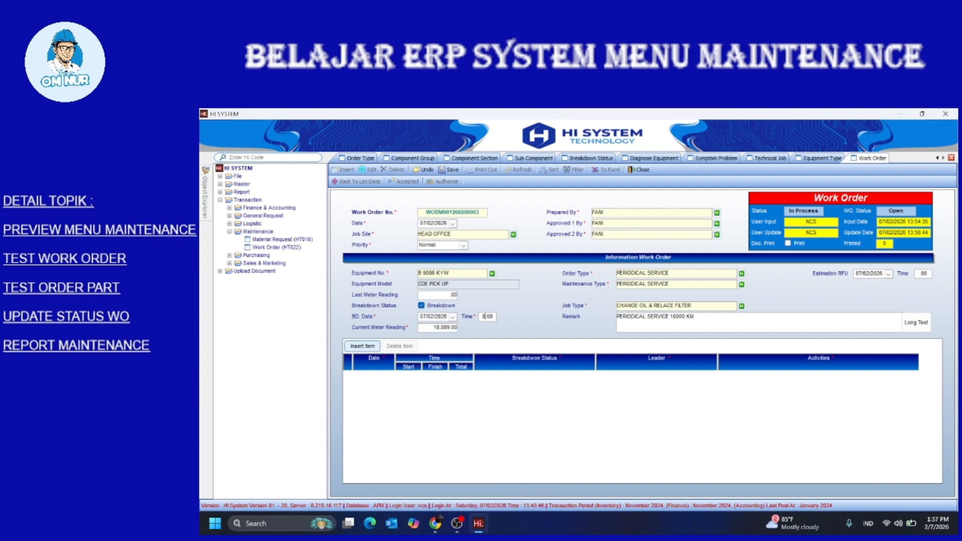
{"action": "left_click", "coordinate": [362, 347]}
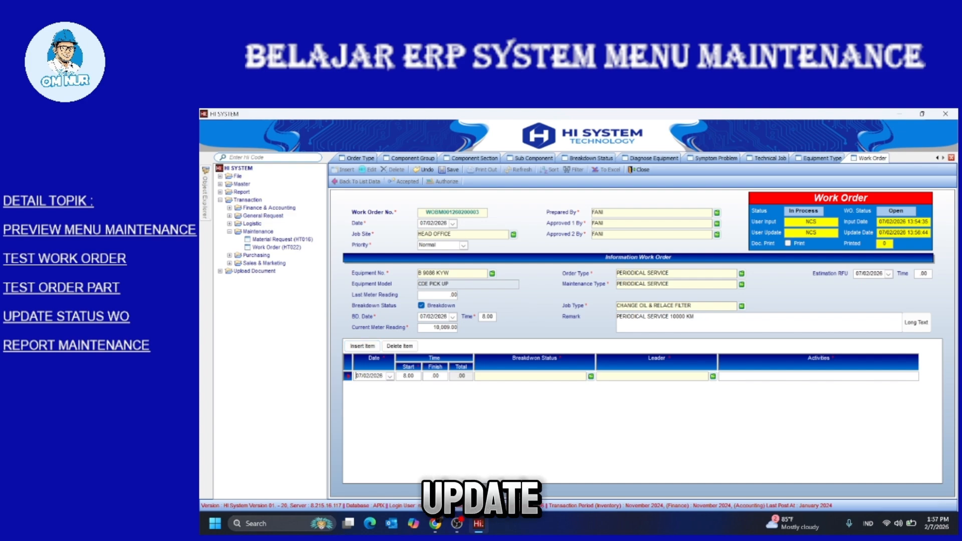
Set the item row's breakdown status to DO JOB and choose its leader from the employee list
{"action": "left_click", "coordinate": [591, 376]}
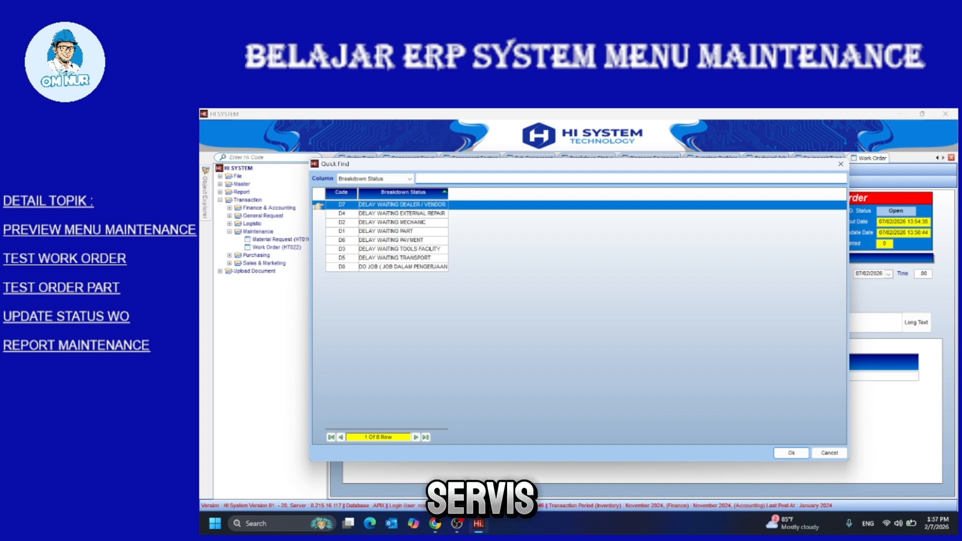
{"action": "left_click", "coordinate": [402, 267]}
{"action": "double_click", "coordinate": [402, 267]}
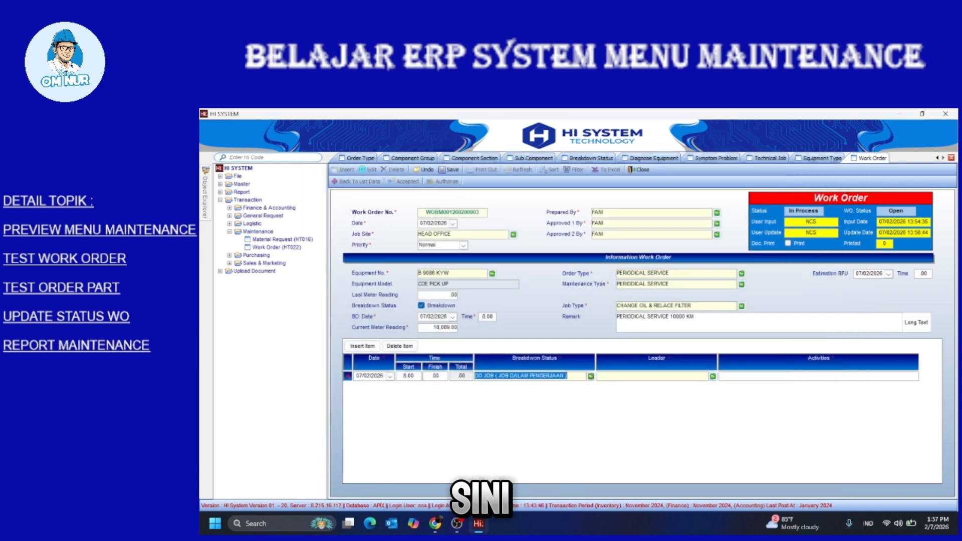
{"action": "left_click", "coordinate": [712, 376]}
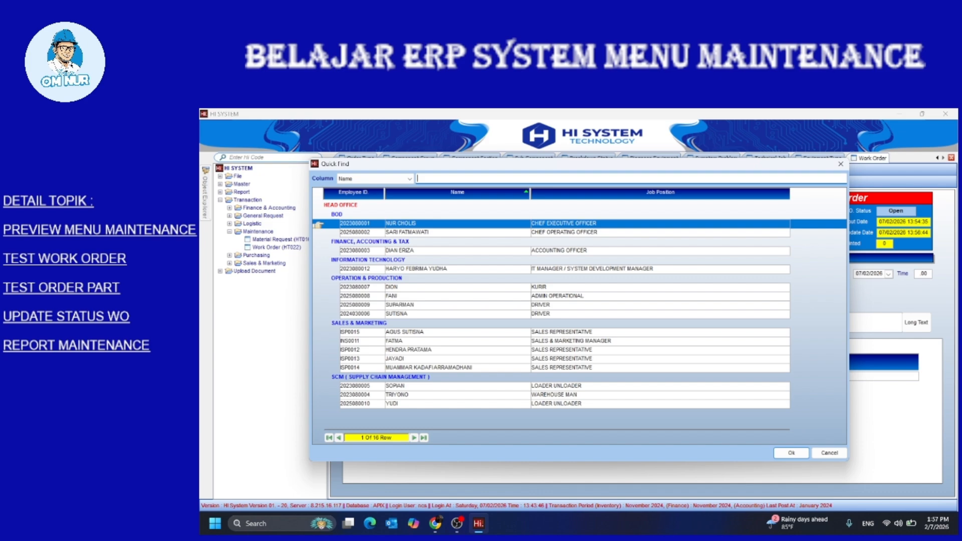
{"action": "double_click", "coordinate": [397, 394]}
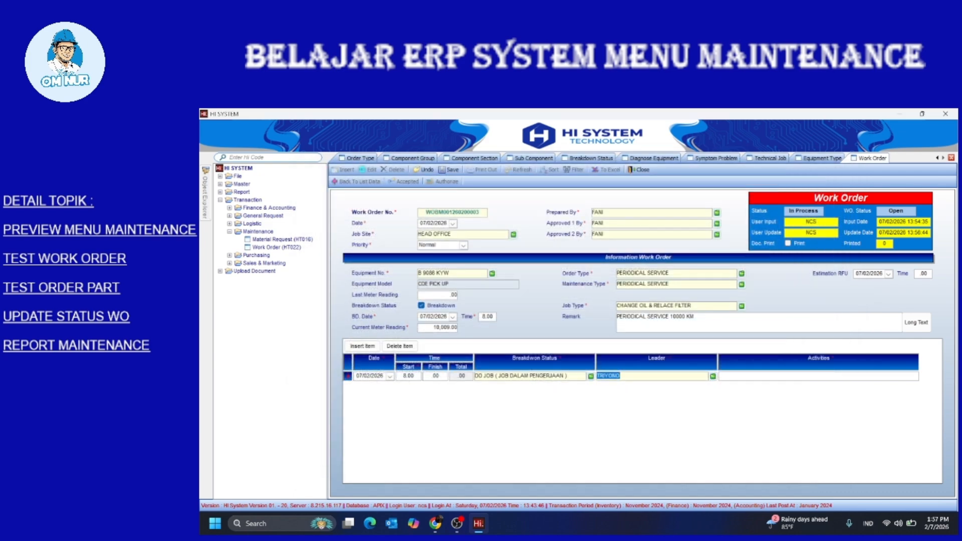
Enter the activity 'REPLACED FILTER & CHANGE OIL', replacing the draft text
{"action": "left_click", "coordinate": [752, 376]}
{"action": "type", "text": "P"}
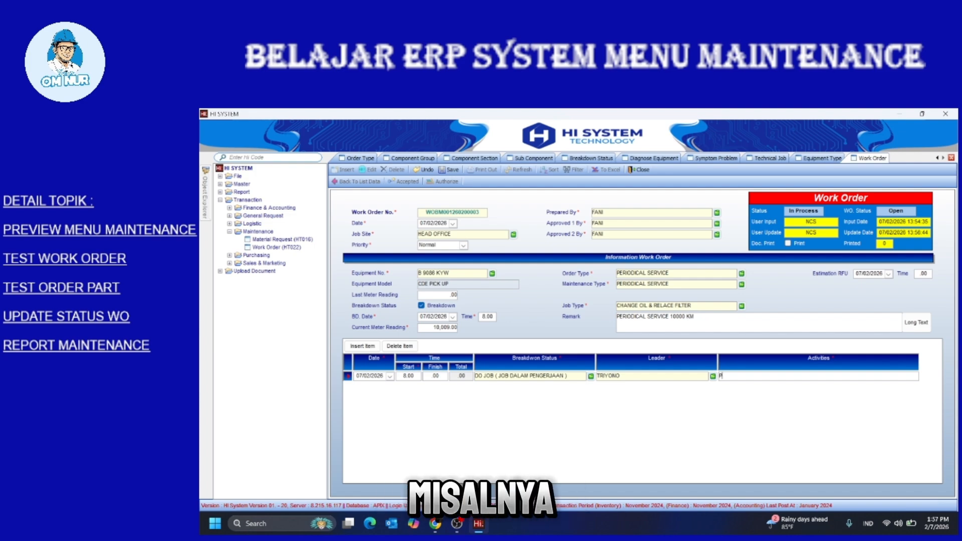
{"action": "type", "text": "EN"}
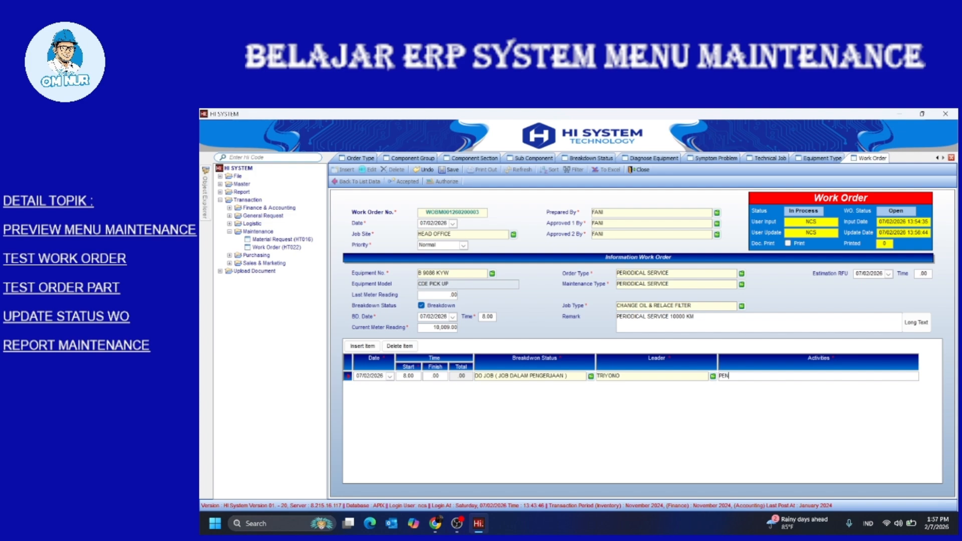
{"action": "key", "text": "BackSpace"}
{"action": "key", "text": "BackSpace"}
{"action": "key", "text": "BackSpace"}
{"action": "type", "text": "SE"}
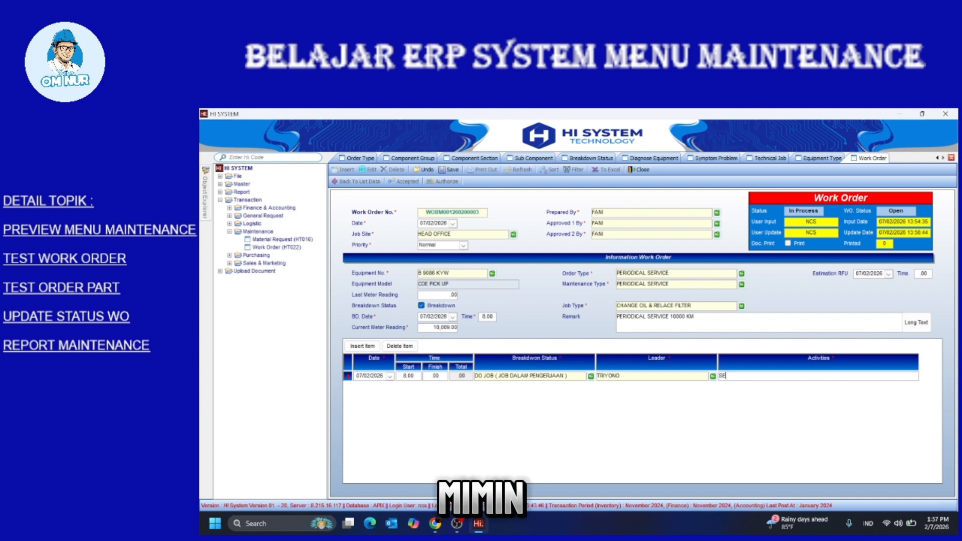
{"action": "type", "text": "RVIC"}
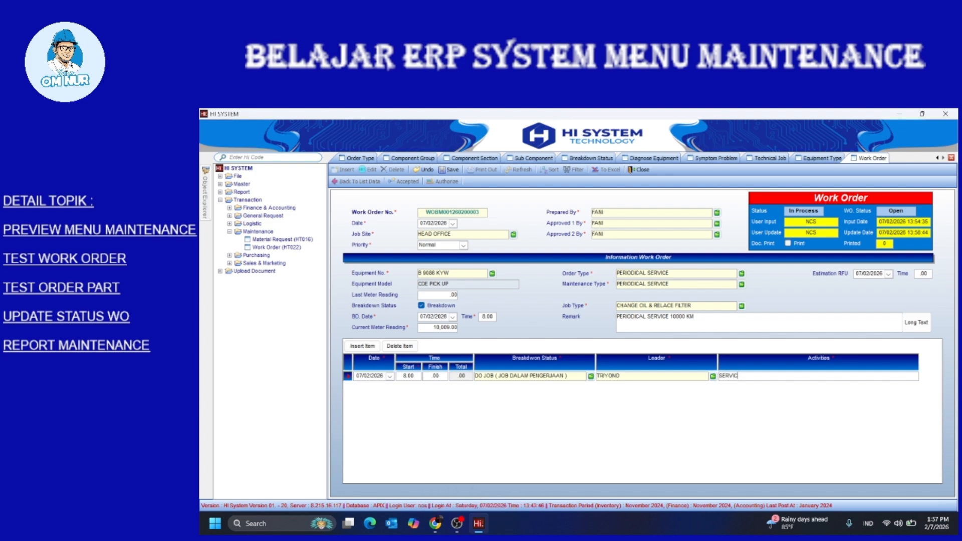
{"action": "type", "text": "E 2"}
{"action": "key", "text": "BackSpace"}
{"action": "key", "text": "BackSpace"}
{"action": "key", "text": "BackSpace"}
{"action": "key", "text": "BackSpace"}
{"action": "key", "text": "BackSpace"}
{"action": "key", "text": "BackSpace"}
{"action": "key", "text": "BackSpace"}
{"action": "key", "text": "BackSpace"}
{"action": "key", "text": "BackSpace"}
{"action": "type", "text": "REPLACED FILTER"}
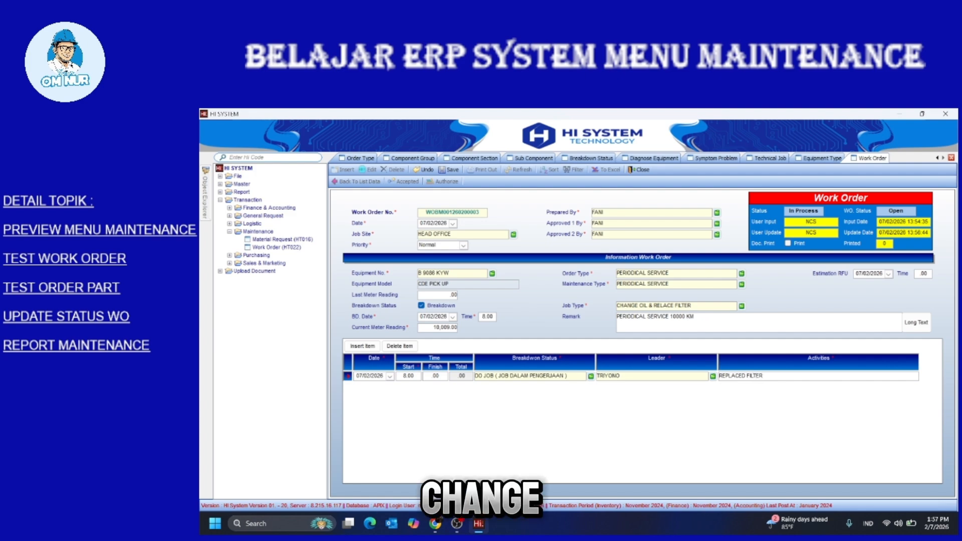
{"action": "type", "text": " & CHANGE "}
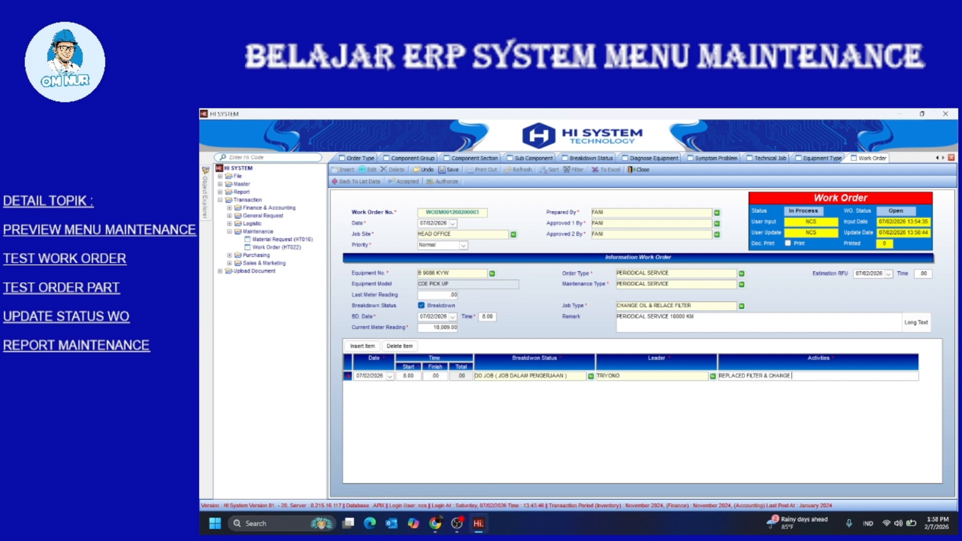
{"action": "type", "text": "OIL"}
Save the work order and confirm accepting it, giving WO status Release
{"action": "left_click", "coordinate": [449, 170]}
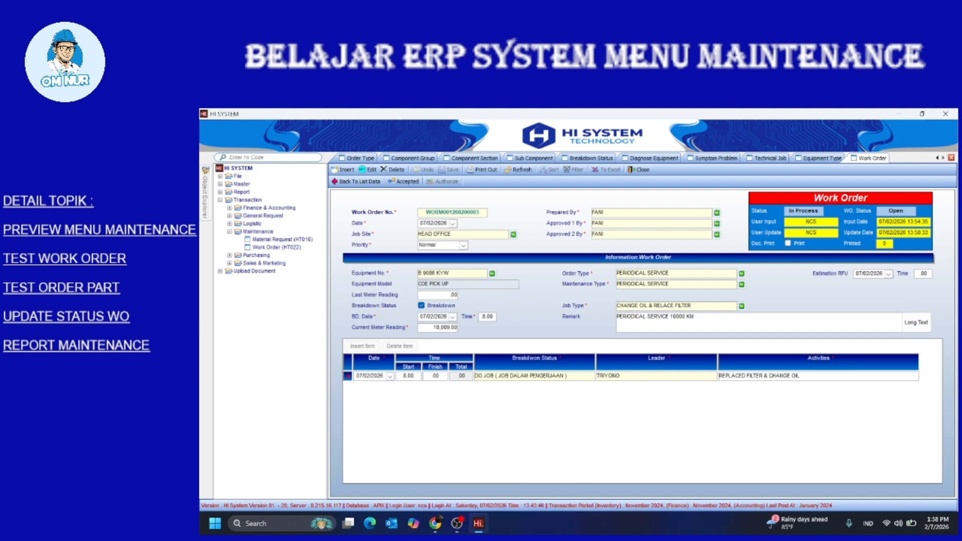
{"action": "left_click", "coordinate": [404, 181]}
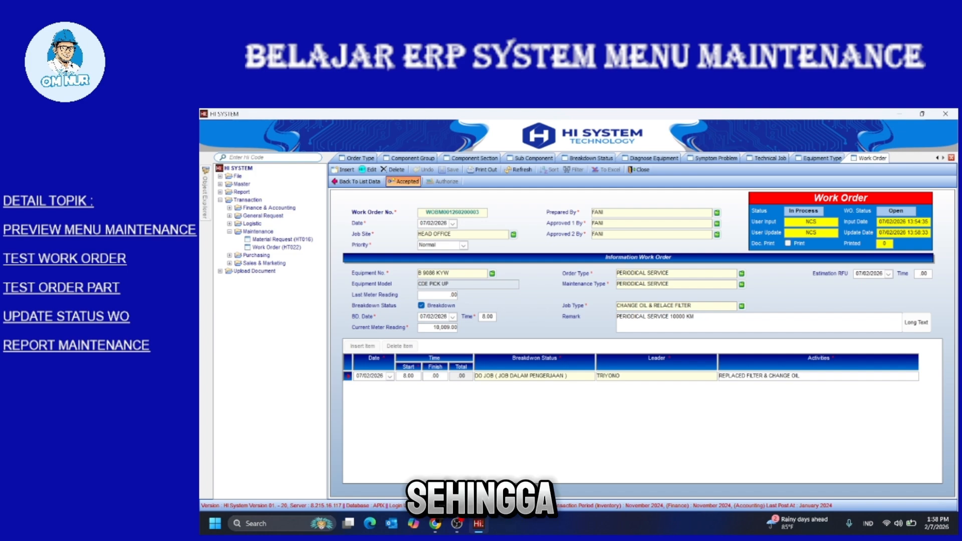
{"action": "key", "text": "Return"}
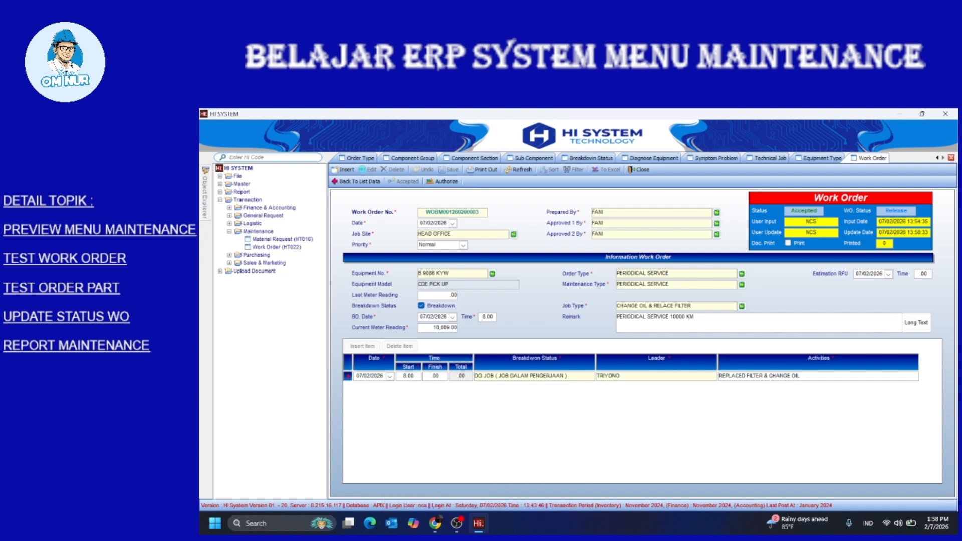
{"action": "double_click", "coordinate": [241, 191]}
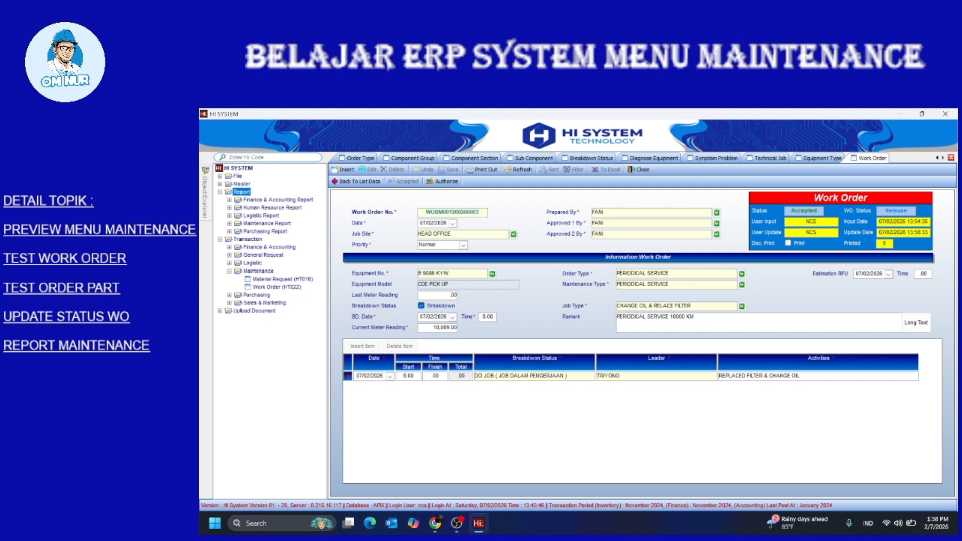
Return to the work-order list and show List DBCM, where the pick-up order shows DO JOB status
{"action": "double_click", "coordinate": [267, 223]}
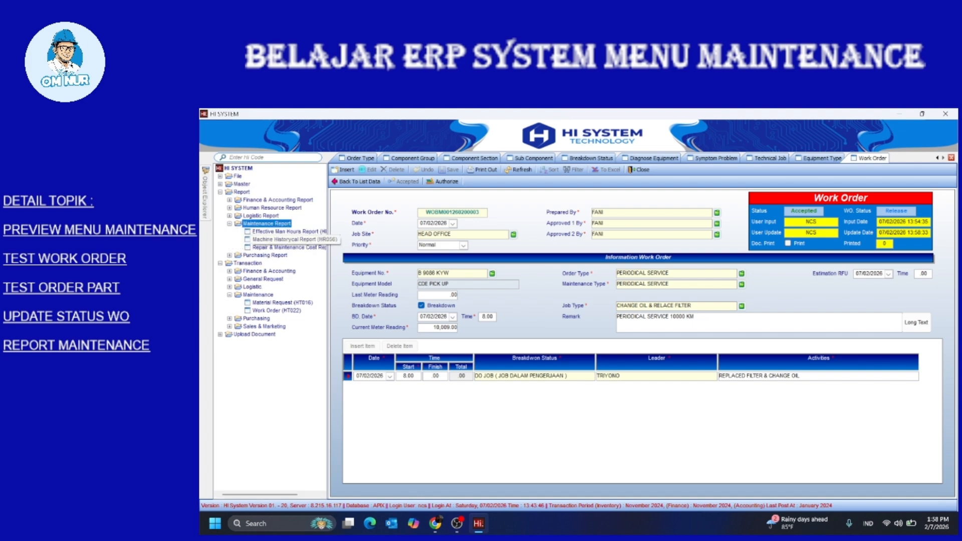
{"action": "key", "text": "Left"}
{"action": "key", "text": "Left"}
{"action": "key", "text": "Left"}
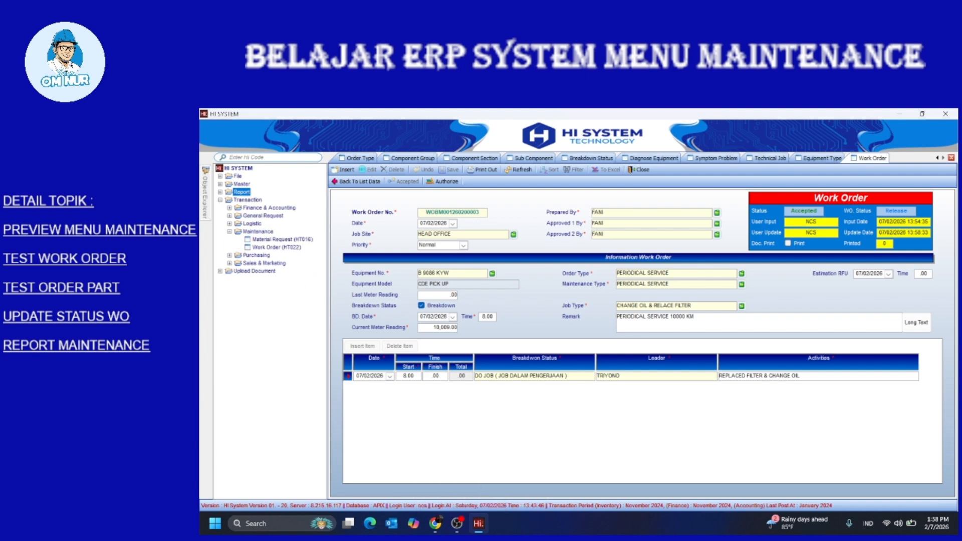
{"action": "left_click", "coordinate": [356, 181]}
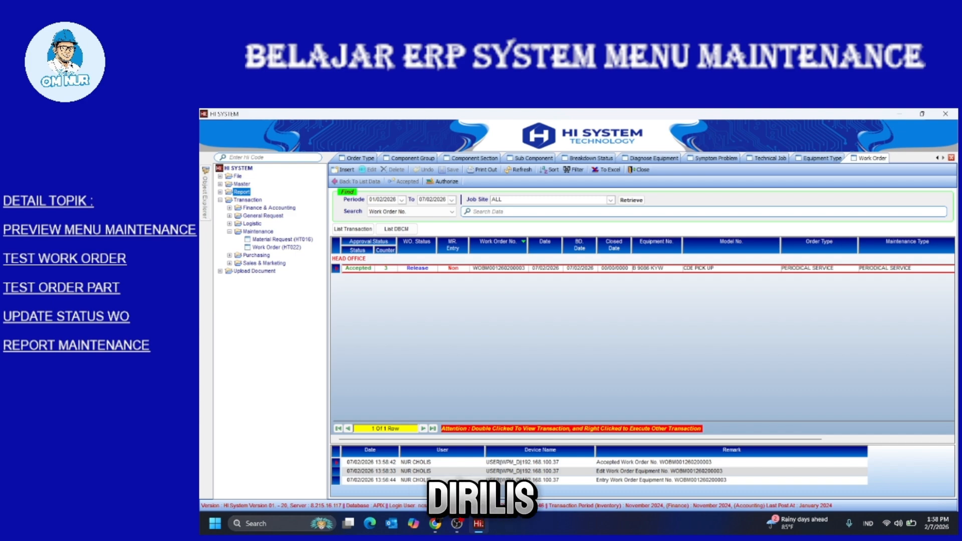
{"action": "left_click", "coordinate": [396, 229]}
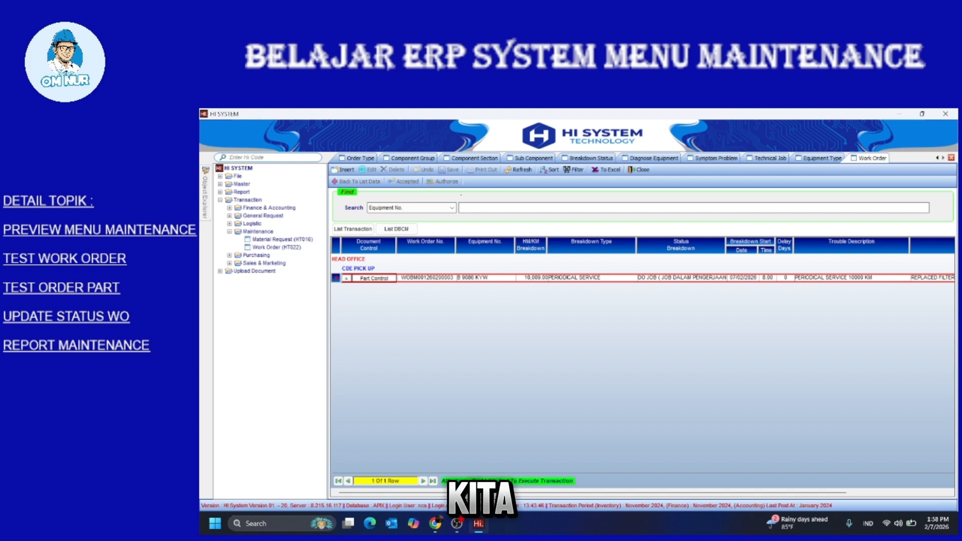
{"action": "scroll", "coordinate": [642, 366], "scroll_direction": "right", "scroll_amount": 5}
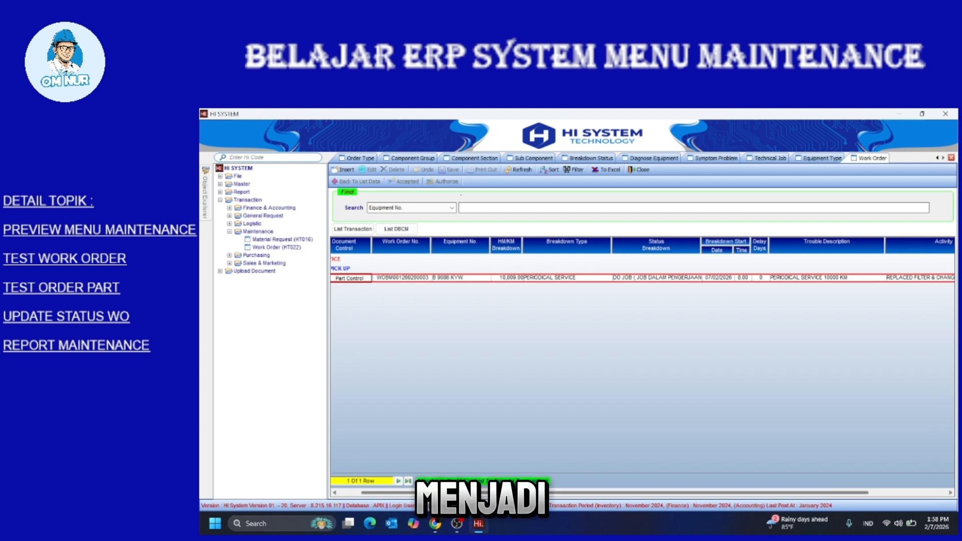
{"action": "scroll", "coordinate": [641, 365], "scroll_direction": "left", "scroll_amount": 5}
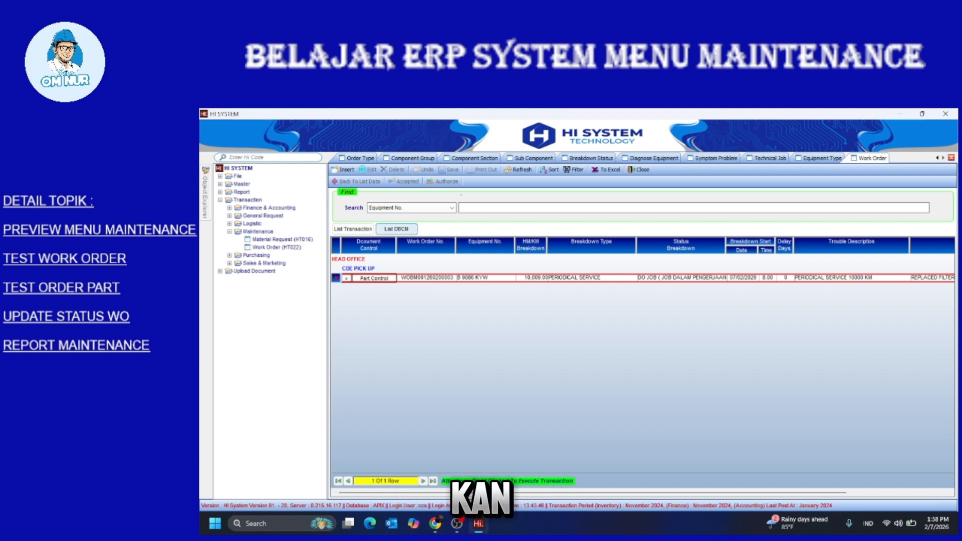
{"action": "left_click", "coordinate": [353, 229]}
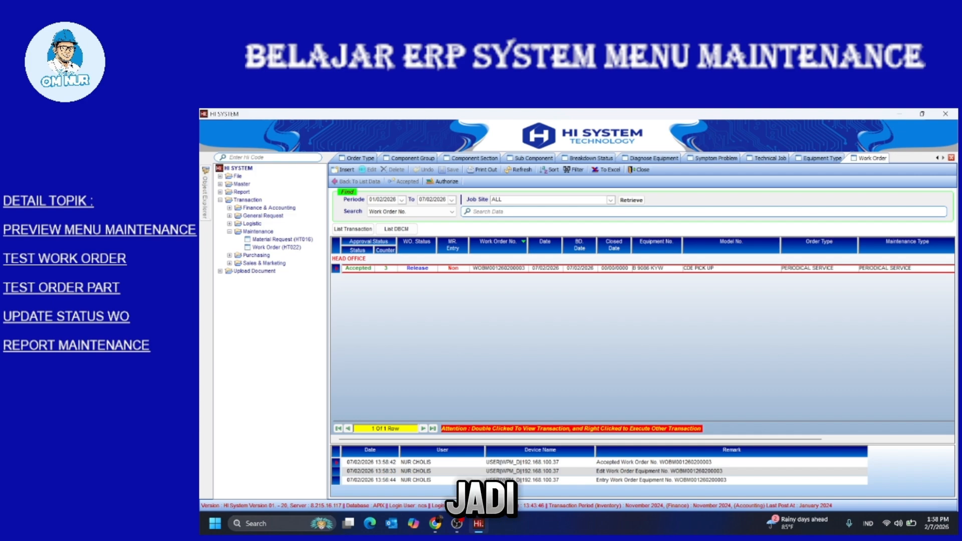
{"action": "left_click", "coordinate": [396, 229]}
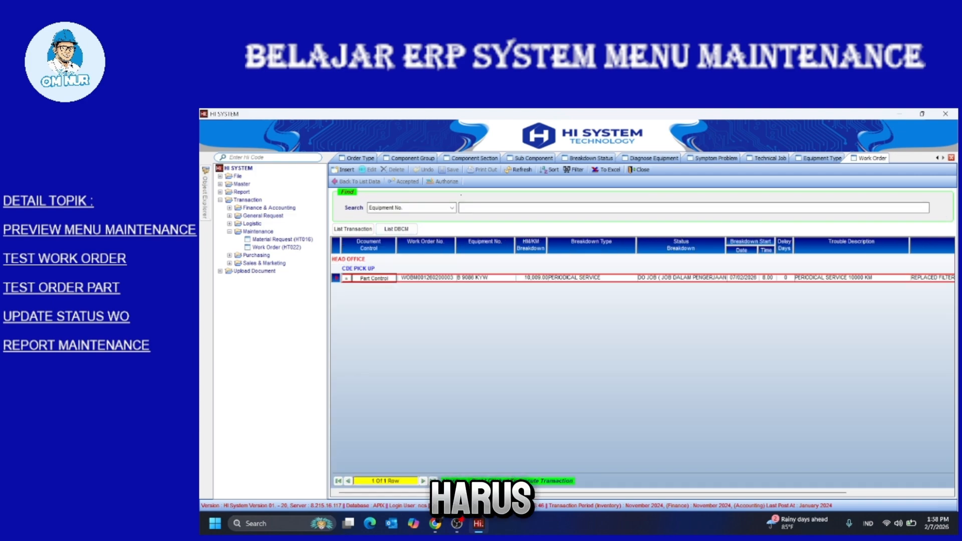
Open Input Breakdown for the work order, set Finish to 10.00 (2.00 hours), and insert a technical job row
{"action": "right_click", "coordinate": [474, 277]}
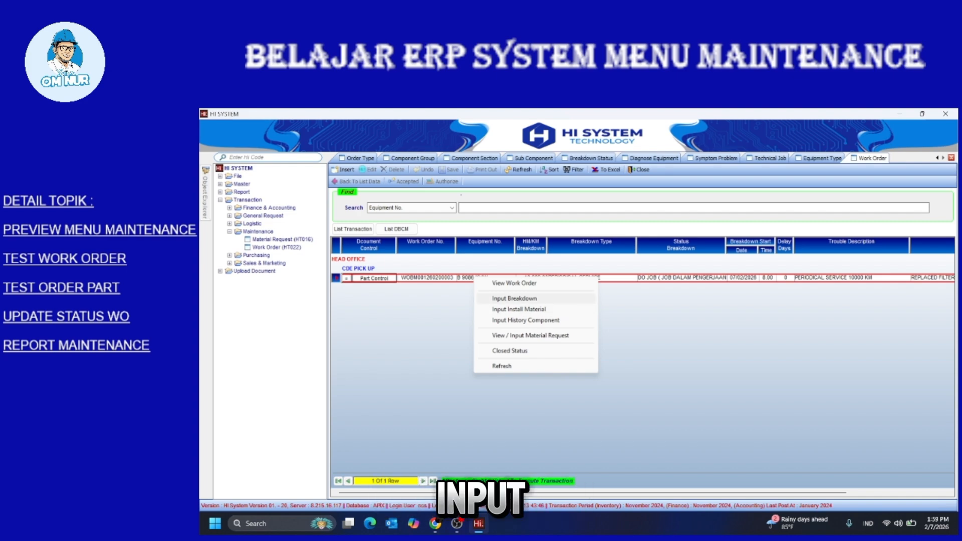
{"action": "left_click", "coordinate": [514, 298]}
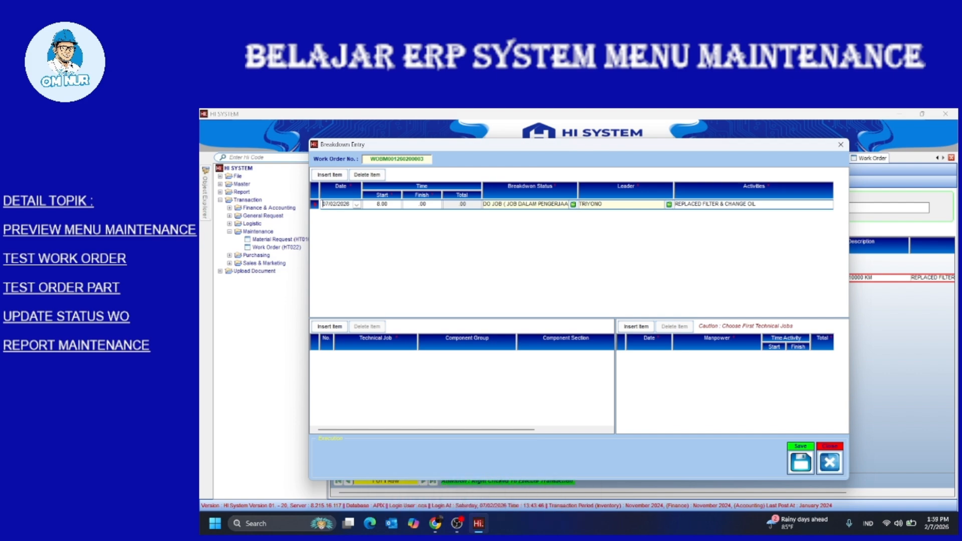
{"action": "left_click", "coordinate": [420, 205]}
{"action": "type", "text": "10"}
{"action": "mouse_move", "coordinate": [425, 429]}
{"action": "left_mouse_down"}
{"action": "mouse_move", "coordinate": [498, 430]}
{"action": "mouse_move", "coordinate": [441, 429]}
{"action": "left_mouse_up"}
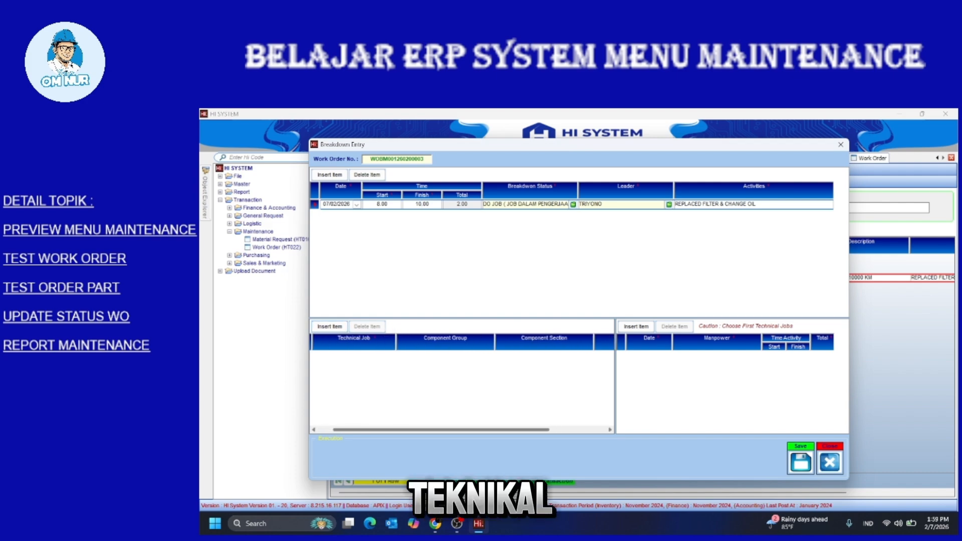
{"action": "left_click", "coordinate": [329, 326]}
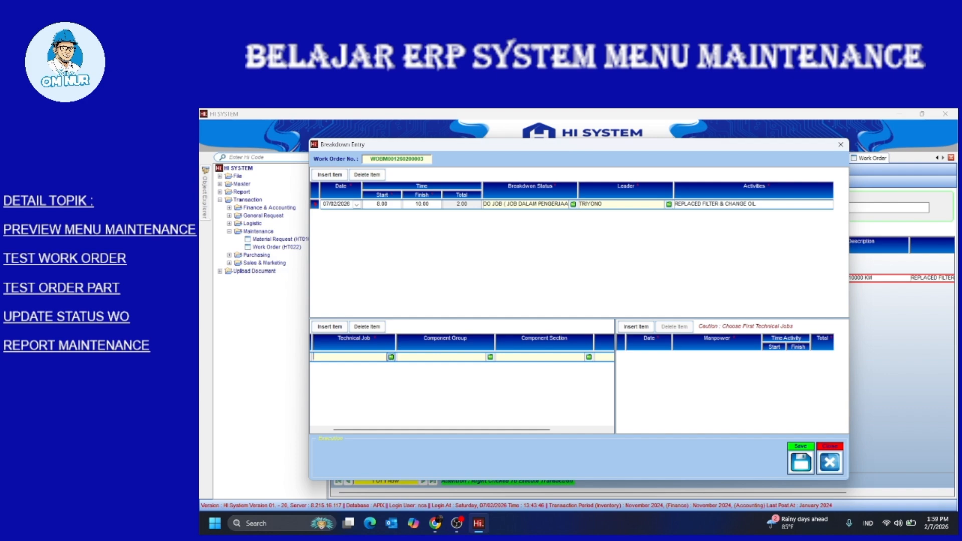
Set the technical job to CHANGE & REPLACE OIL
{"action": "left_click", "coordinate": [391, 357]}
{"action": "scroll", "coordinate": [420, 310], "scroll_direction": "down", "scroll_amount": 2}
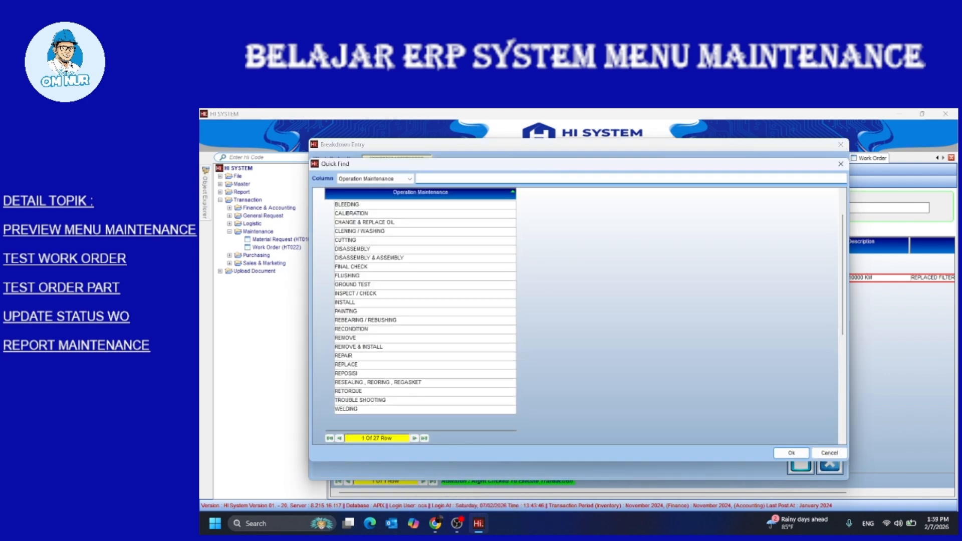
{"action": "double_click", "coordinate": [365, 223]}
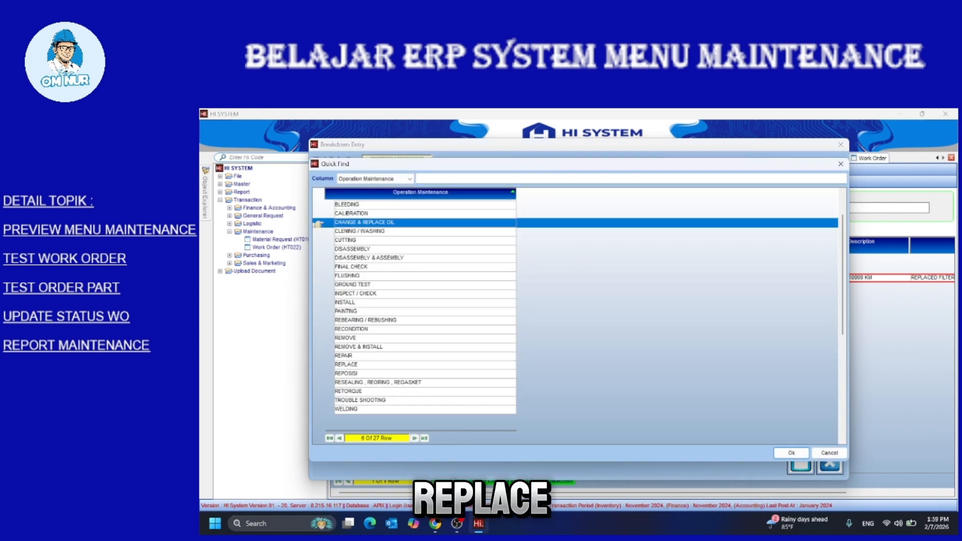
Choose component group ENGINE, section FUEL SYSTEM and sub-component FAST FUEL FILLER
{"action": "left_click", "coordinate": [490, 356]}
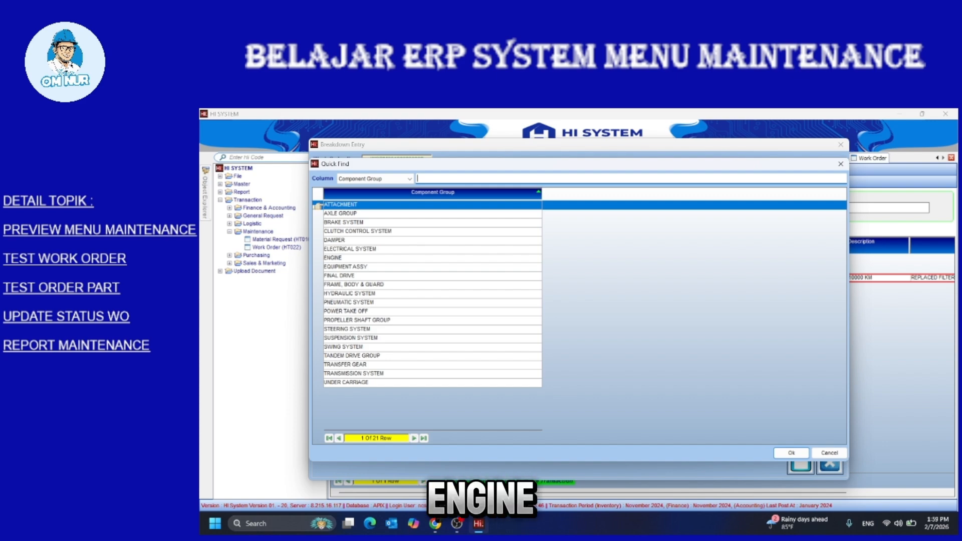
{"action": "double_click", "coordinate": [332, 258]}
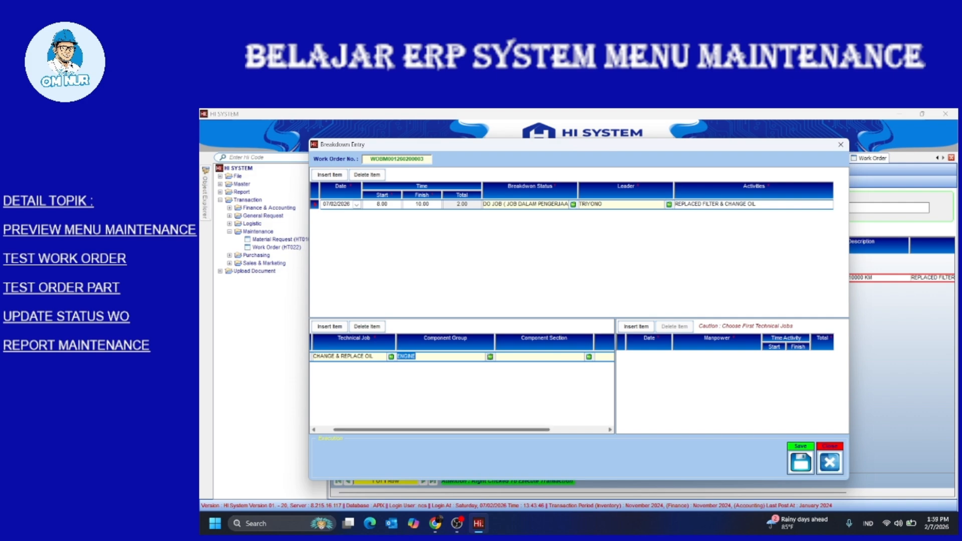
{"action": "left_click_drag", "start_coordinate": [440, 429], "coordinate": [496, 429]}
{"action": "left_click", "coordinate": [509, 356]}
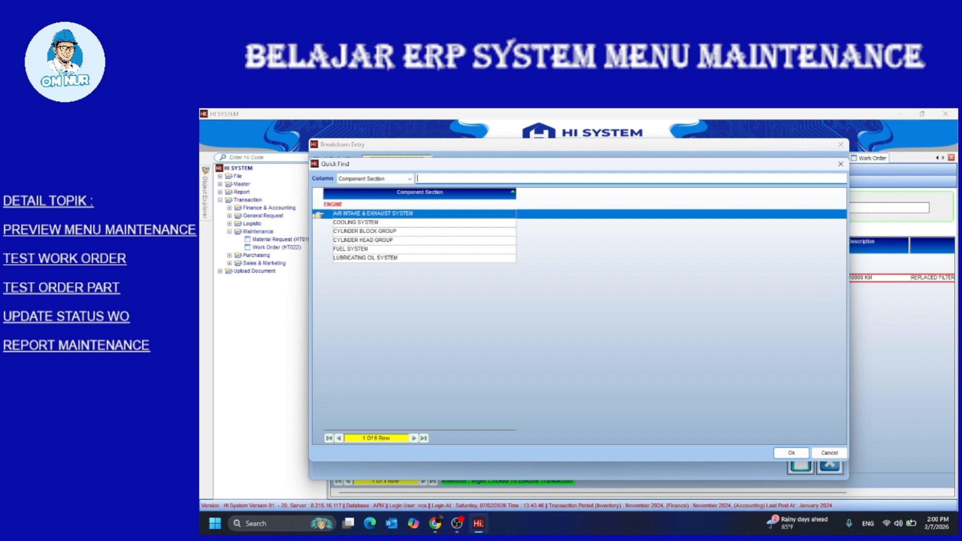
{"action": "double_click", "coordinate": [351, 249]}
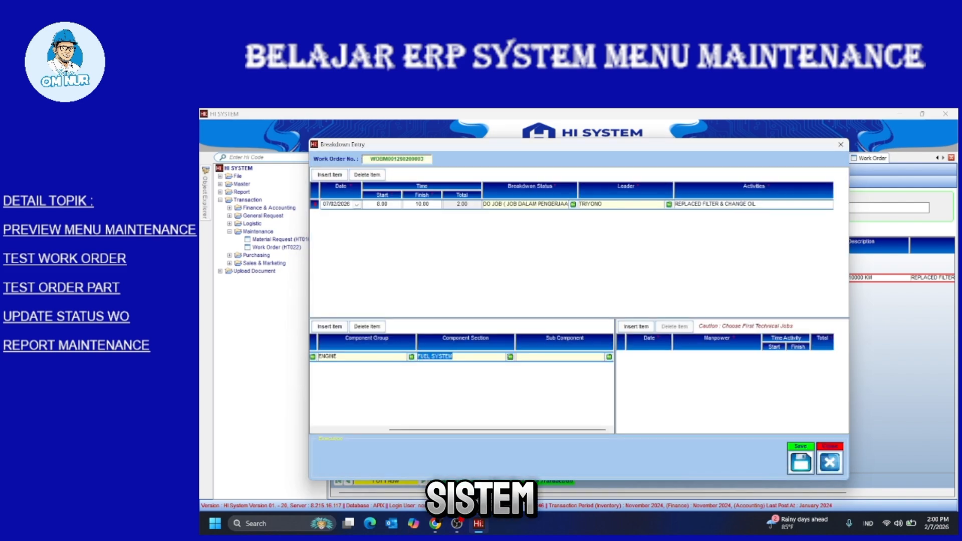
{"action": "left_click", "coordinate": [609, 356]}
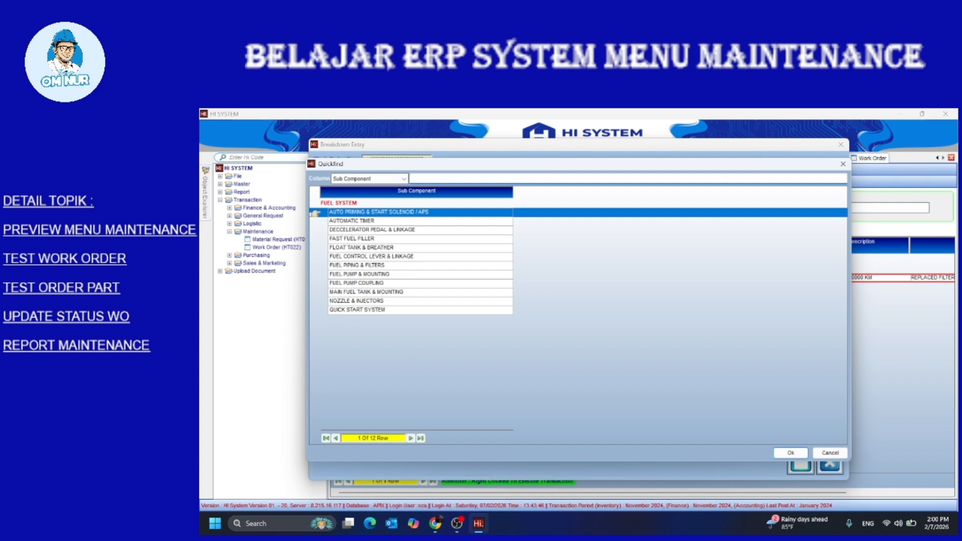
{"action": "double_click", "coordinate": [352, 238]}
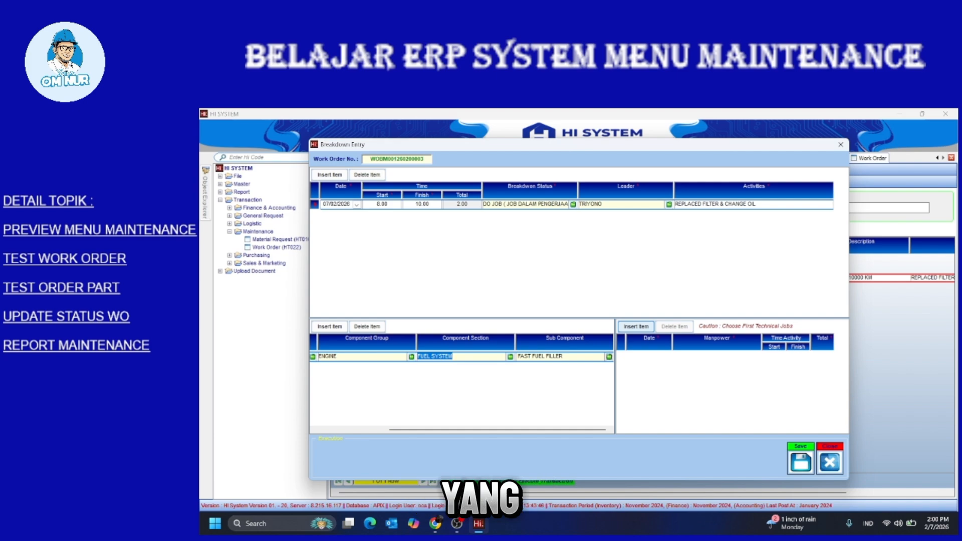
Add two manpower rows to the oil change job, assigning a driver to each
{"action": "left_click", "coordinate": [636, 326]}
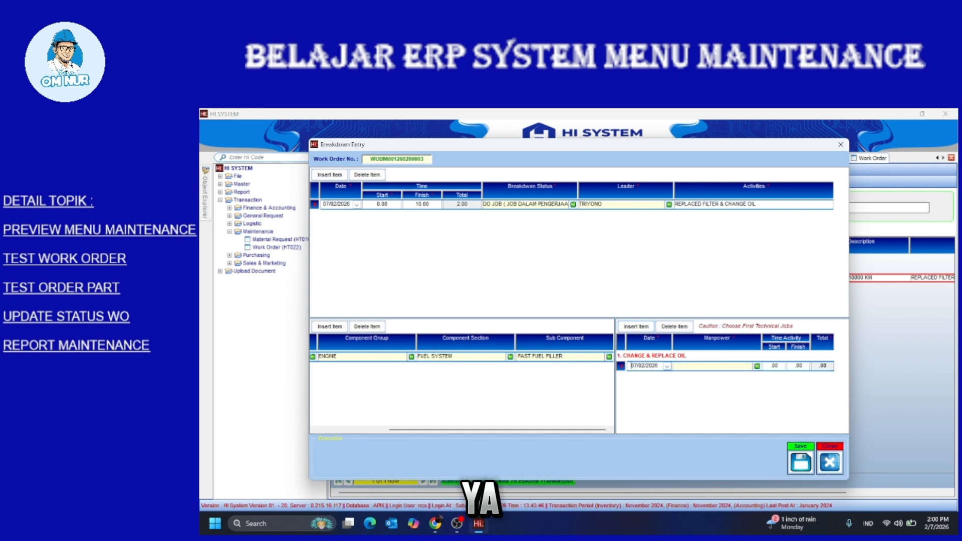
{"action": "left_click", "coordinate": [756, 366]}
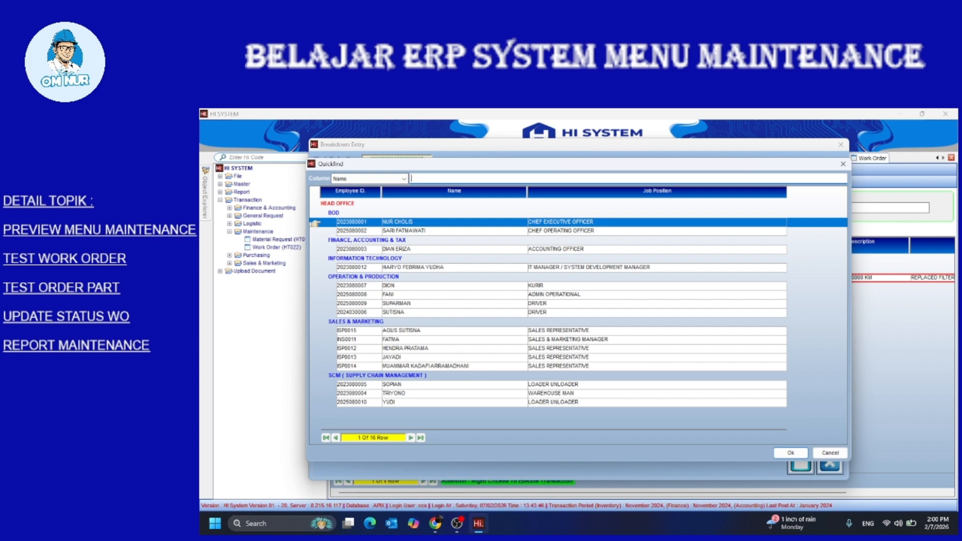
{"action": "double_click", "coordinate": [397, 303]}
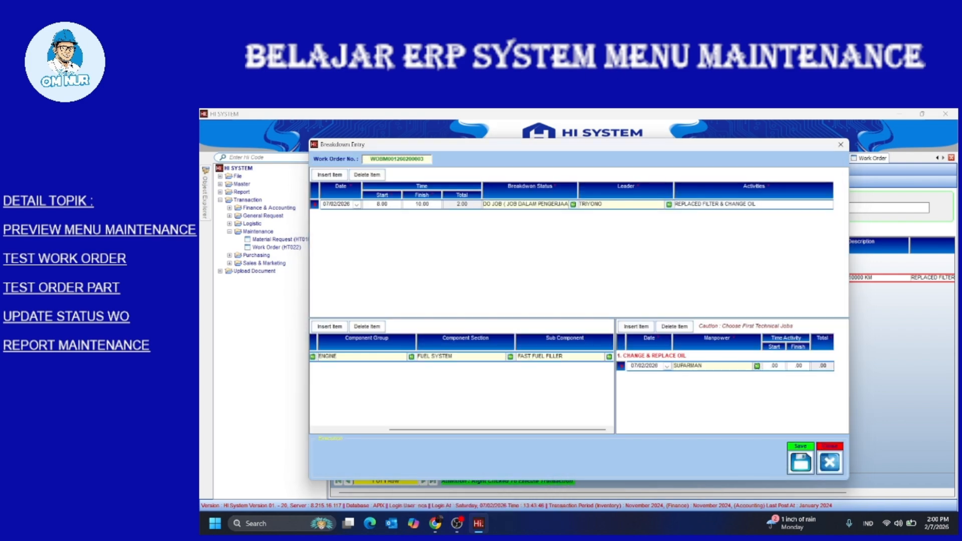
{"action": "left_click", "coordinate": [635, 326]}
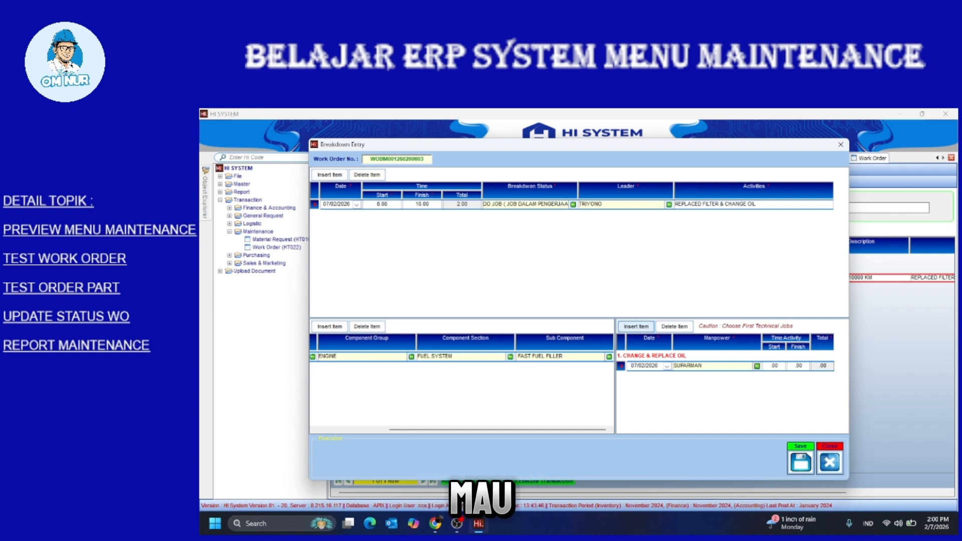
{"action": "left_click", "coordinate": [757, 376]}
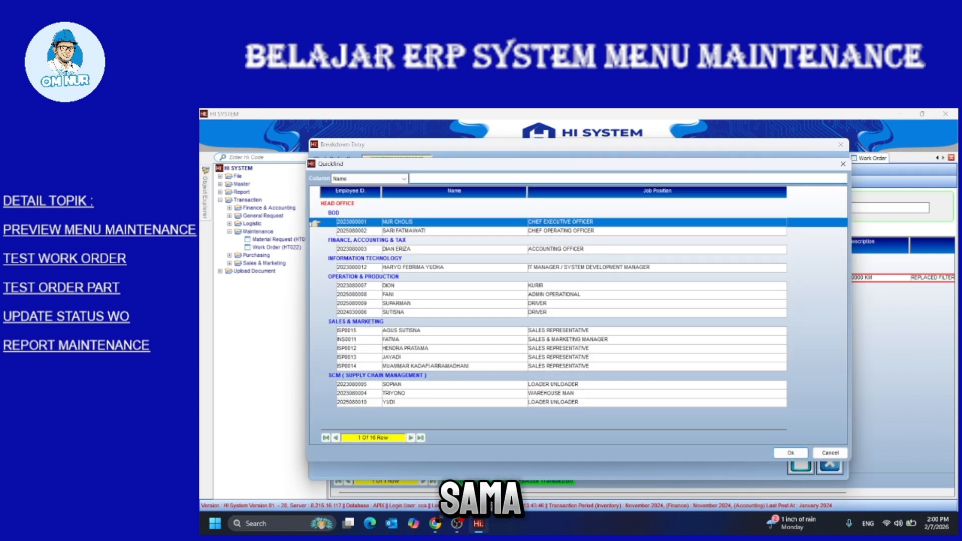
{"action": "double_click", "coordinate": [394, 312]}
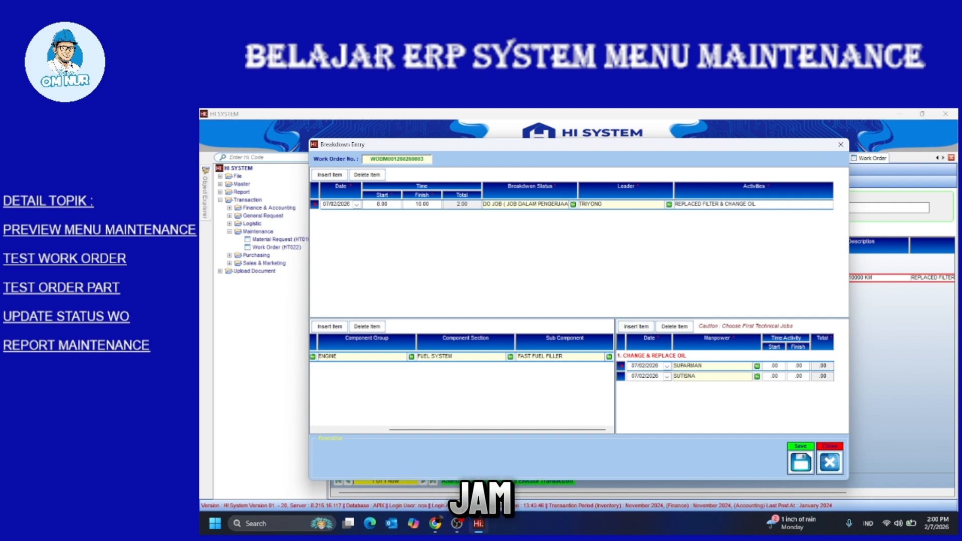
Enter start 8.00 and finish 10.00 for the first driver and start 8.00 for the second
{"action": "left_click", "coordinate": [772, 366]}
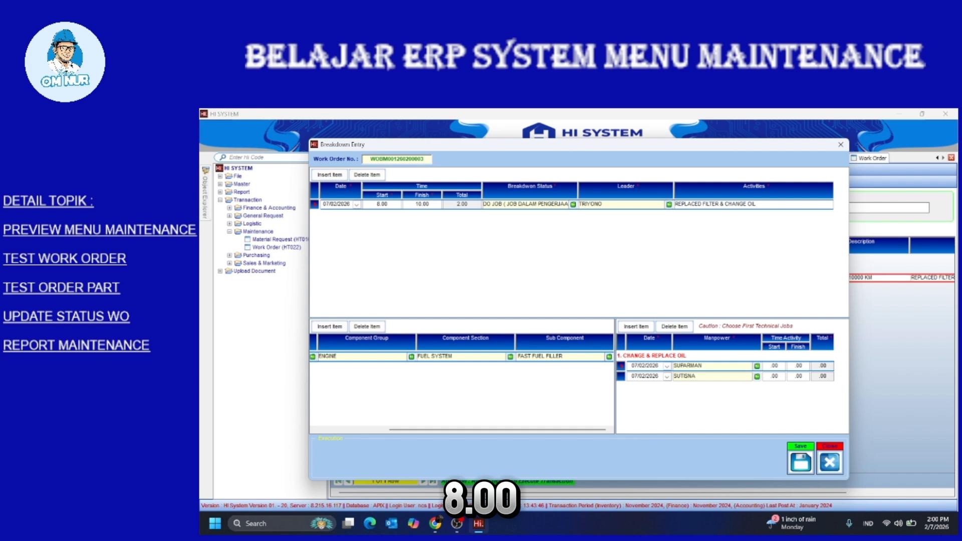
{"action": "type", "text": "8"}
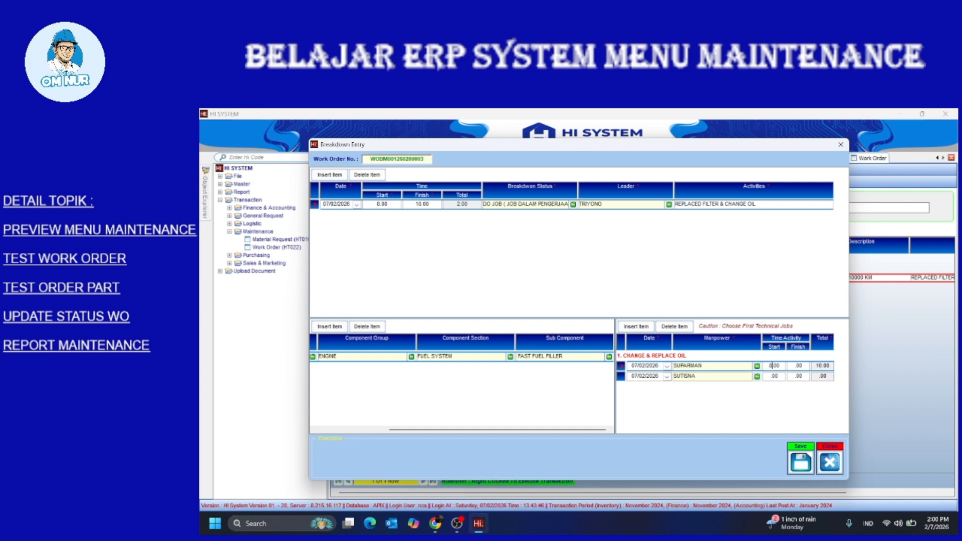
{"action": "type", "text": "12"}
{"action": "type", "text": "10"}
{"action": "left_click", "coordinate": [773, 376]}
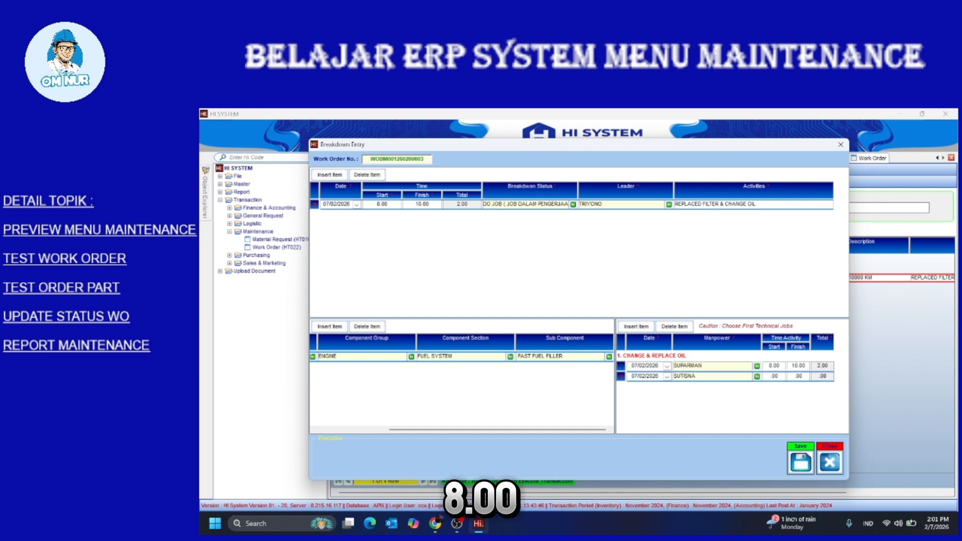
{"action": "type", "text": "8"}
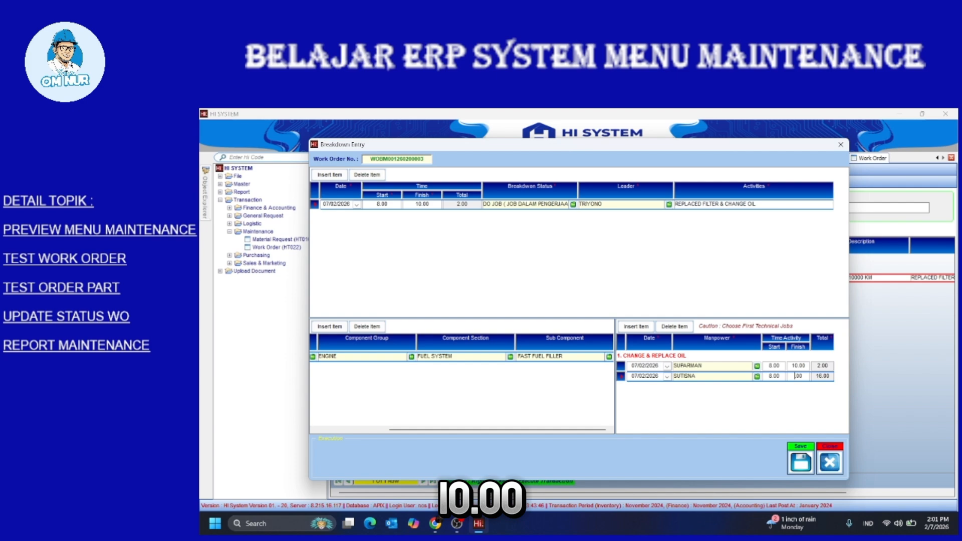
{"action": "type", "text": "10"}
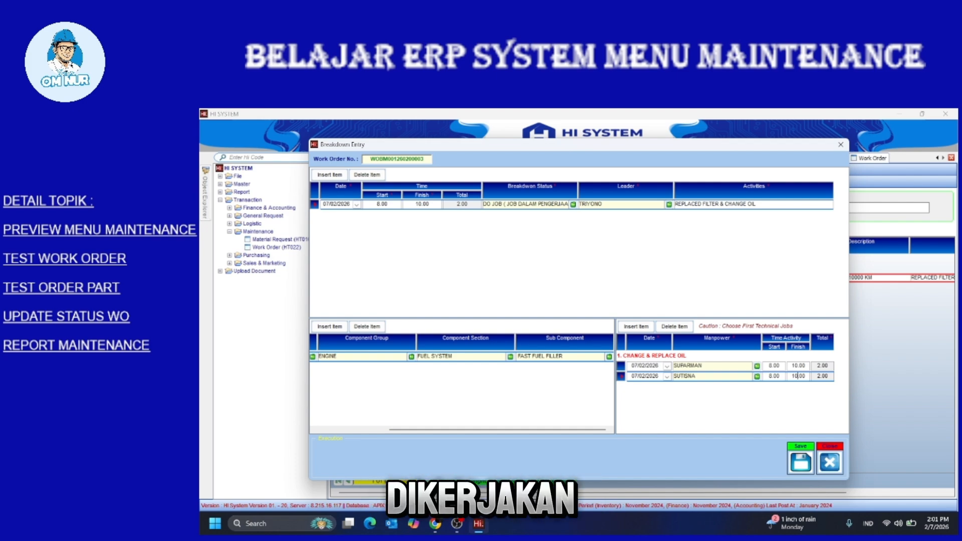
Save the breakdown entry with Ctrl+S and close it, back to the CDE PICK UP work order list
{"action": "left_click_drag", "start_coordinate": [498, 429], "coordinate": [425, 429]}
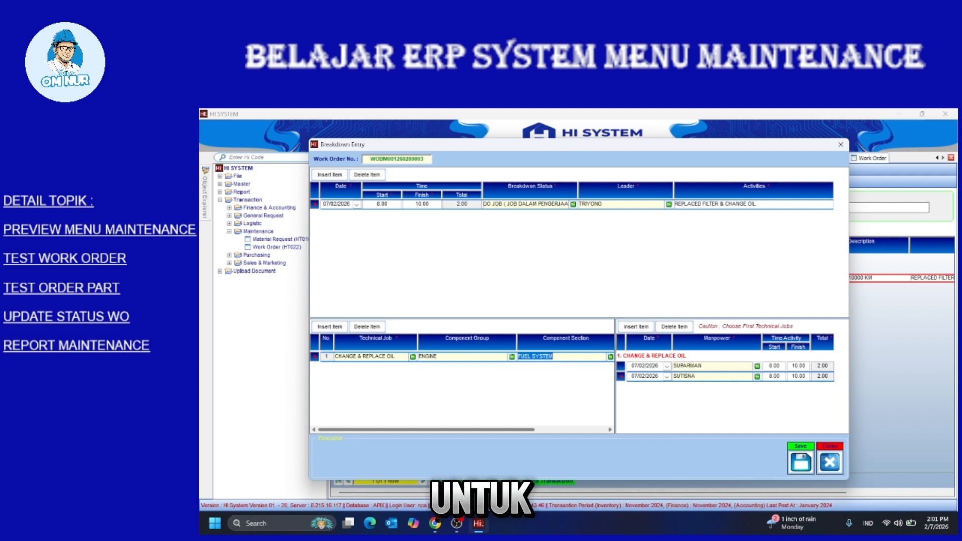
{"action": "left_click_drag", "start_coordinate": [425, 429], "coordinate": [497, 430]}
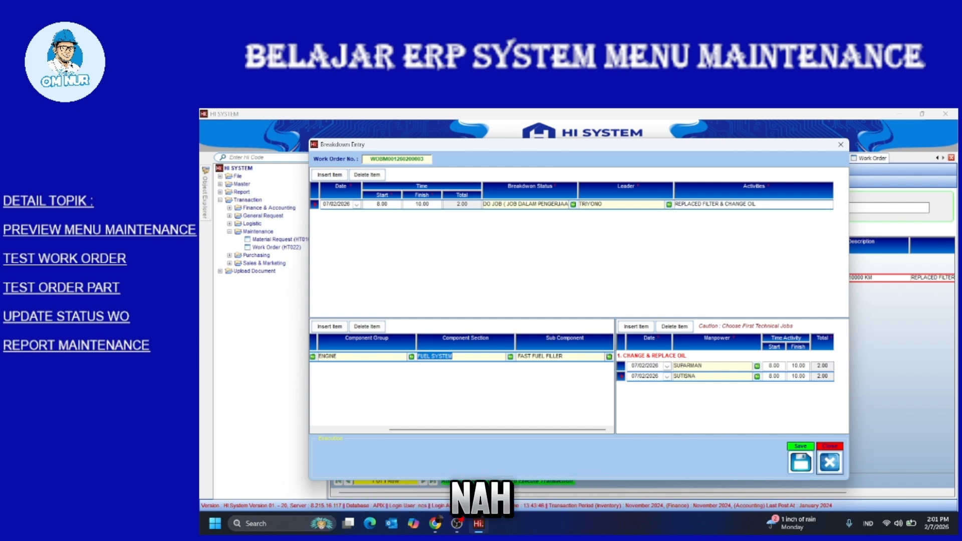
{"action": "key", "text": "ctrl+s"}
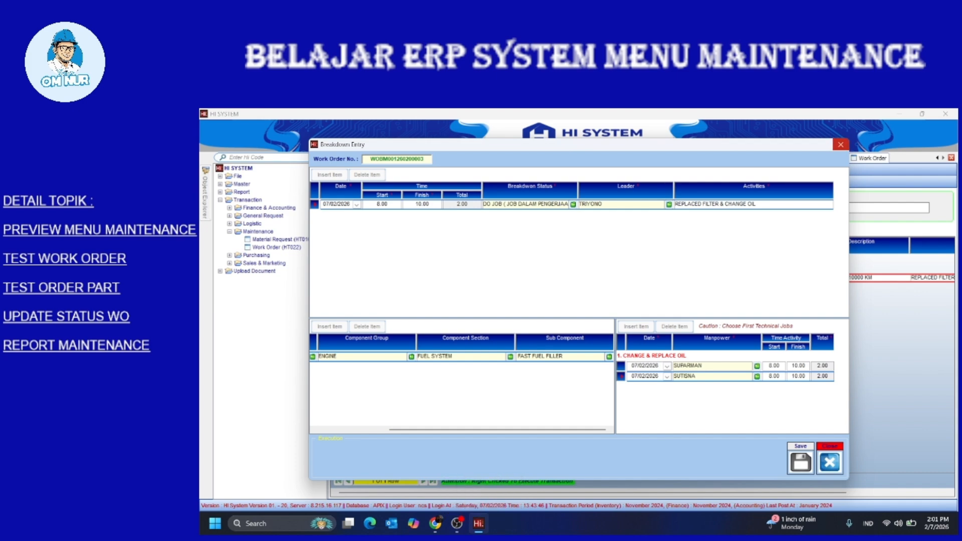
{"action": "left_click", "coordinate": [829, 461]}
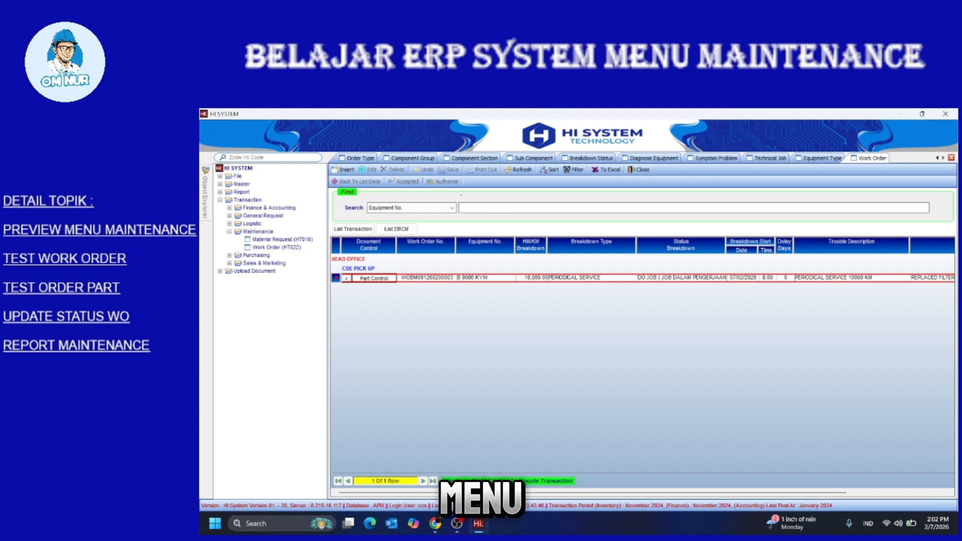
Start a new Material Request (HT016) with a driver as the requester
{"action": "double_click", "coordinate": [282, 239]}
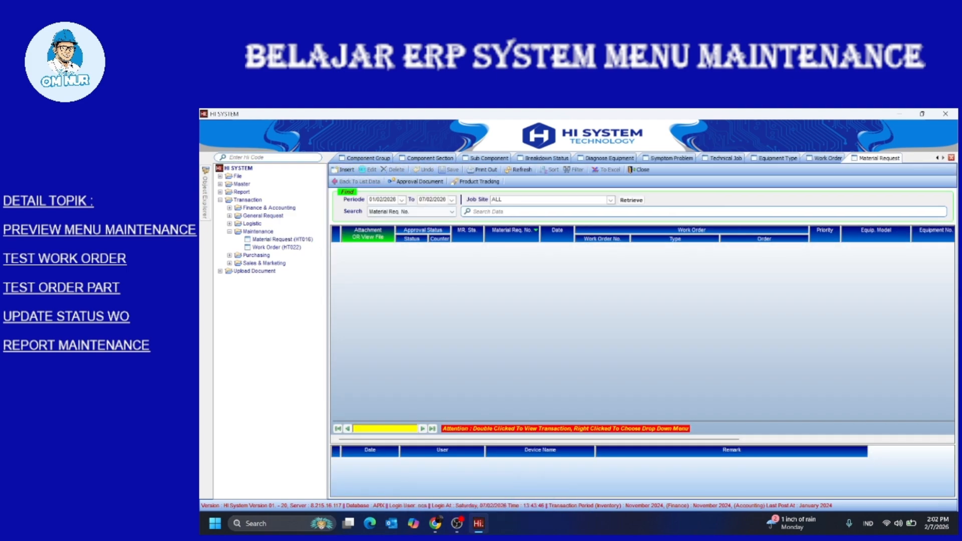
{"action": "left_click", "coordinate": [343, 170]}
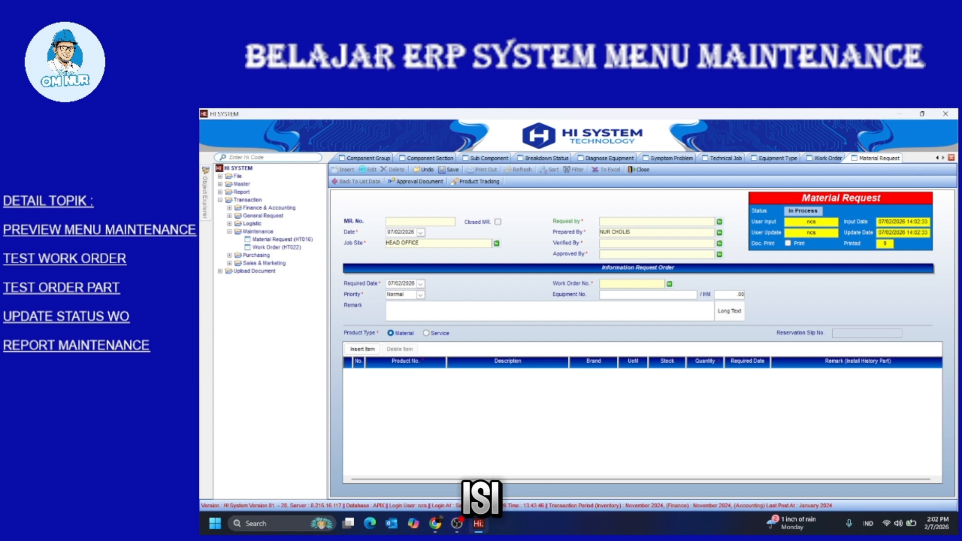
{"action": "left_click", "coordinate": [720, 221]}
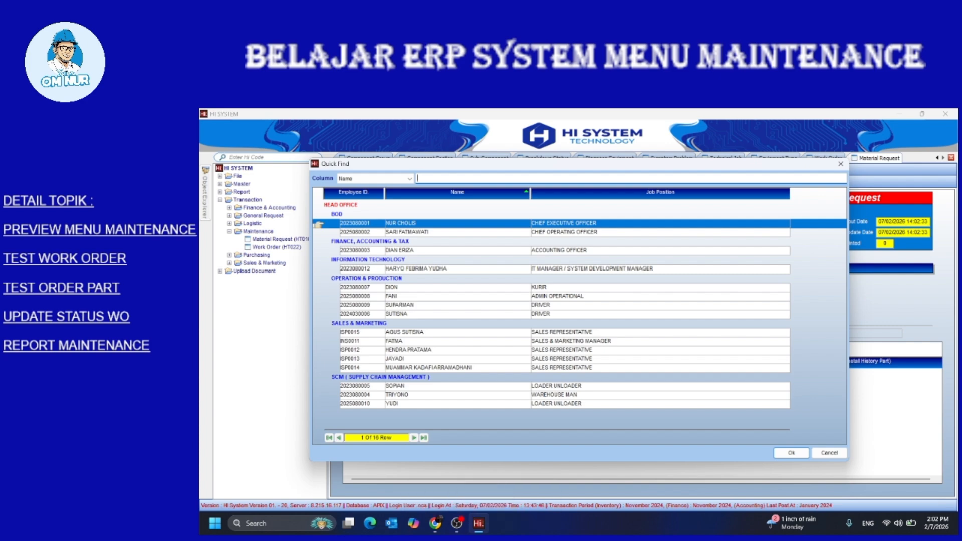
{"action": "left_click", "coordinate": [396, 305]}
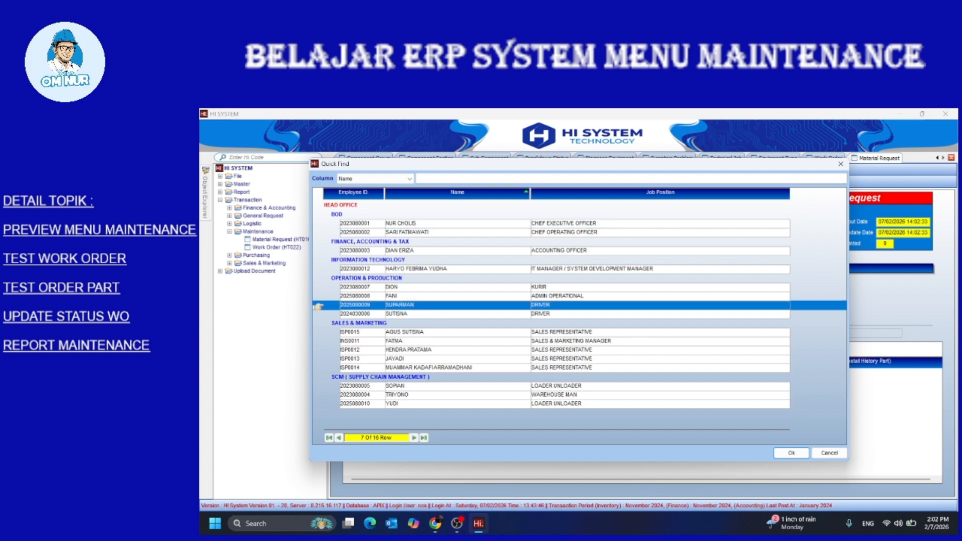
{"action": "key", "text": "Return"}
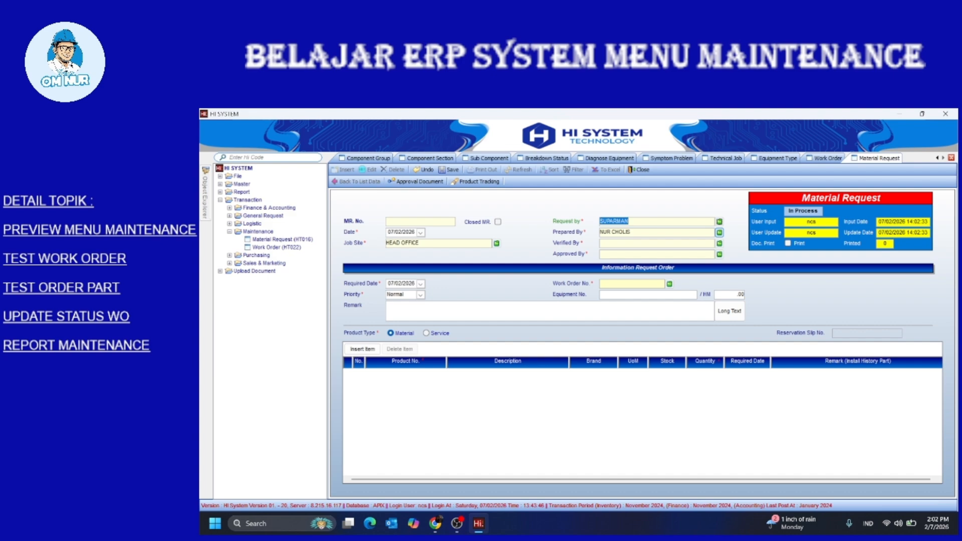
Set the admin operational employee as preparer, verifier and approver
{"action": "left_click", "coordinate": [719, 232]}
{"action": "double_click", "coordinate": [396, 296]}
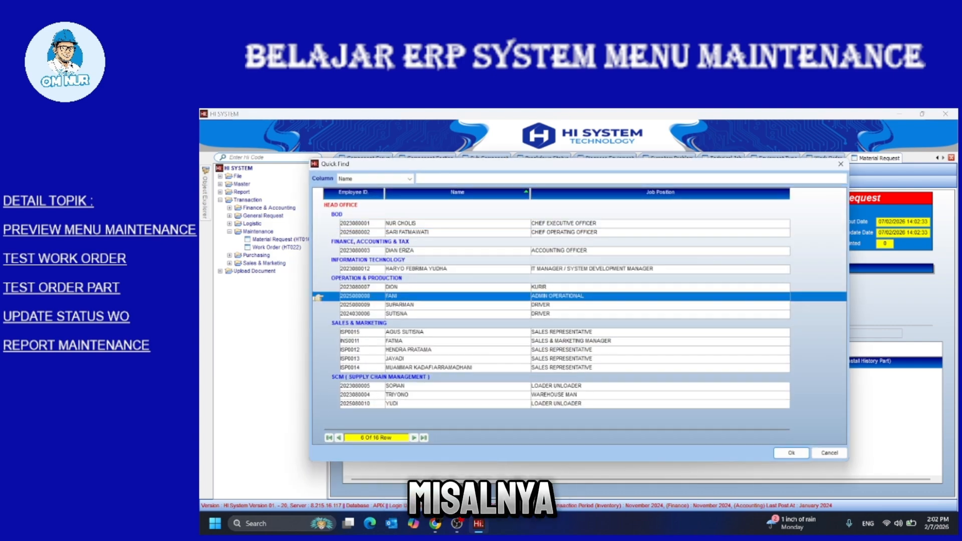
{"action": "left_click", "coordinate": [719, 243]}
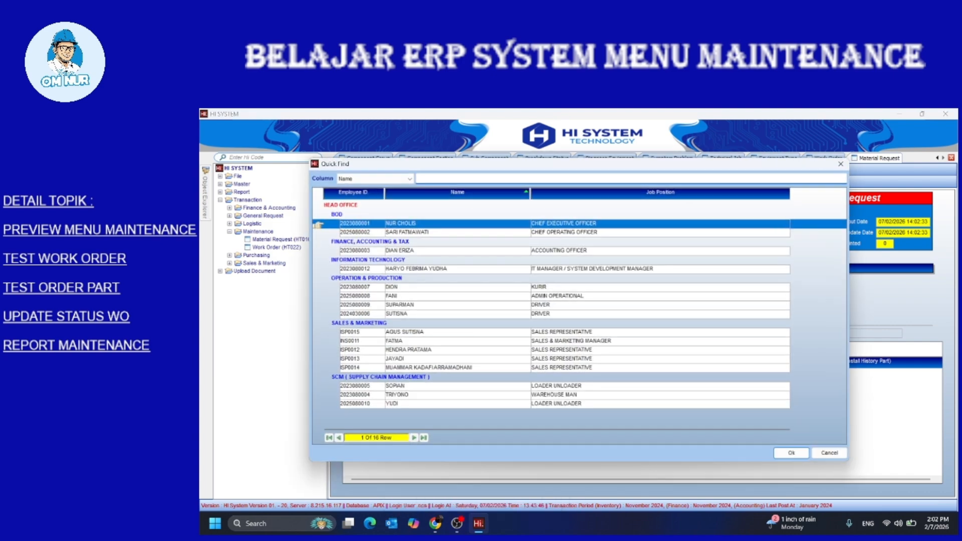
{"action": "double_click", "coordinate": [395, 295]}
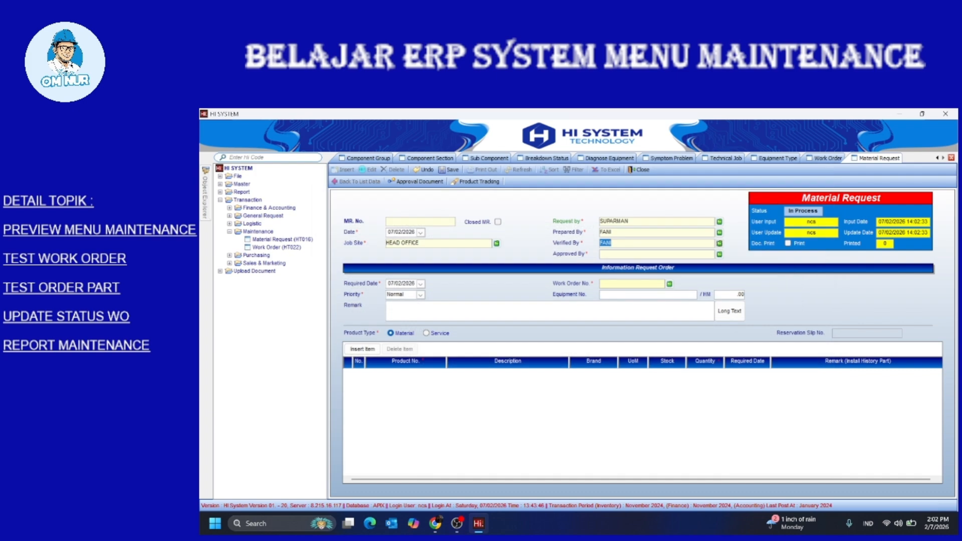
{"action": "left_click", "coordinate": [719, 254]}
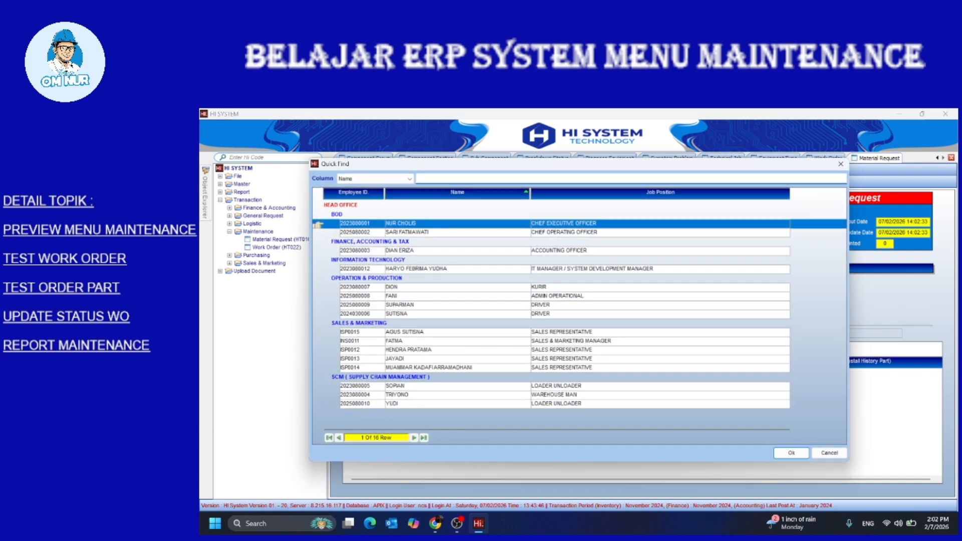
{"action": "double_click", "coordinate": [396, 296]}
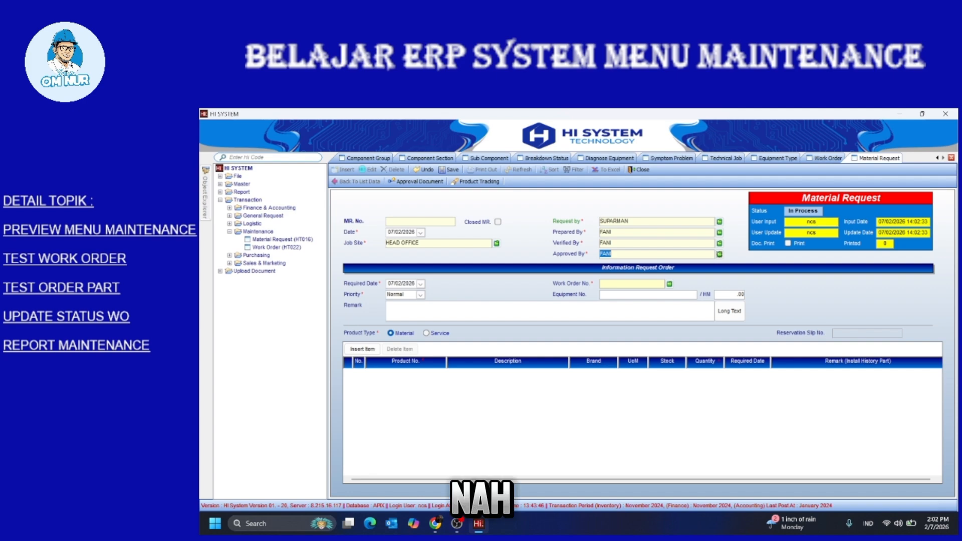
{"action": "left_click", "coordinate": [670, 284]}
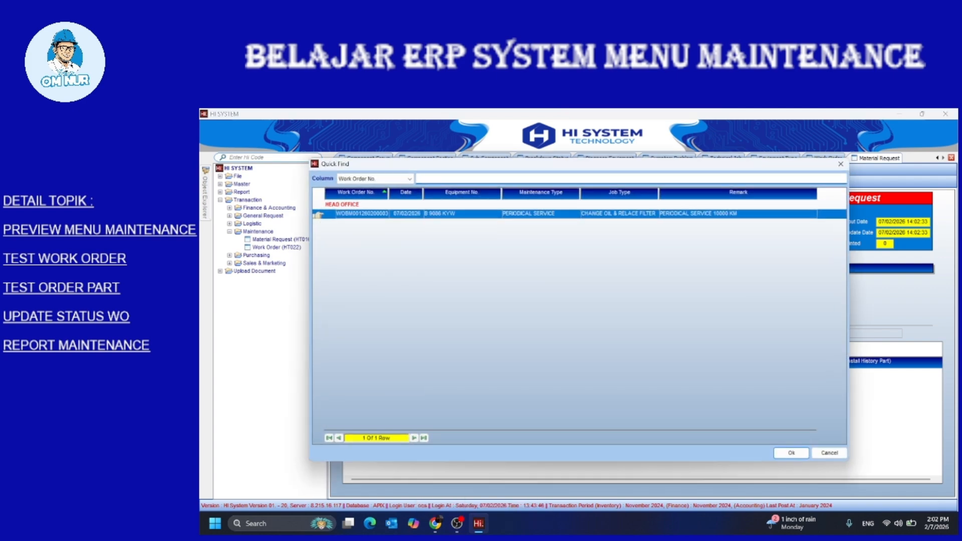
{"action": "double_click", "coordinate": [362, 213]}
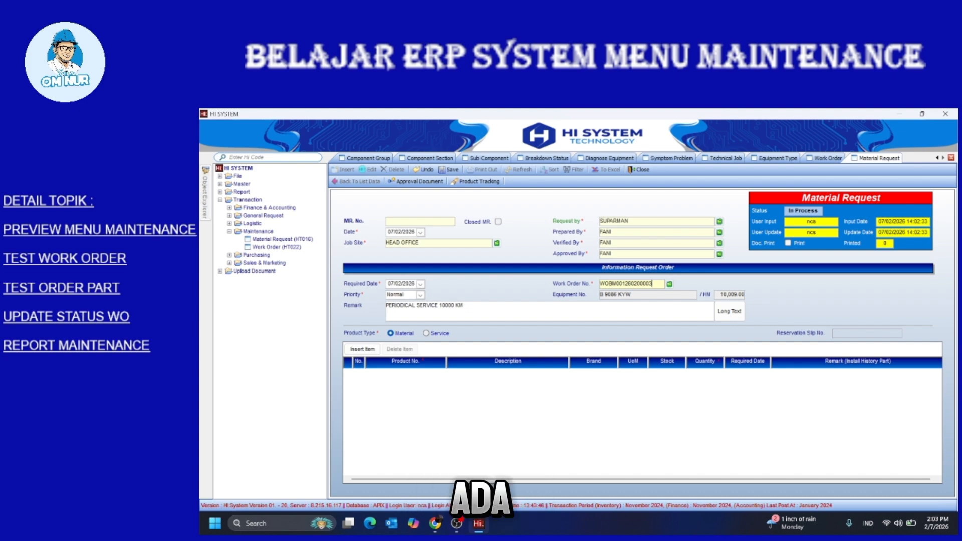
{"action": "left_click", "coordinate": [427, 333]}
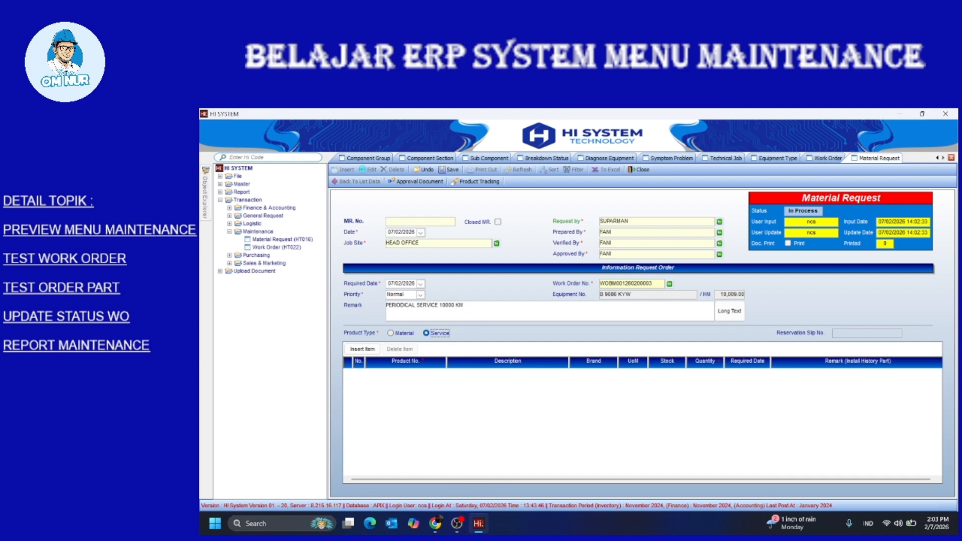
{"action": "left_click", "coordinate": [391, 333]}
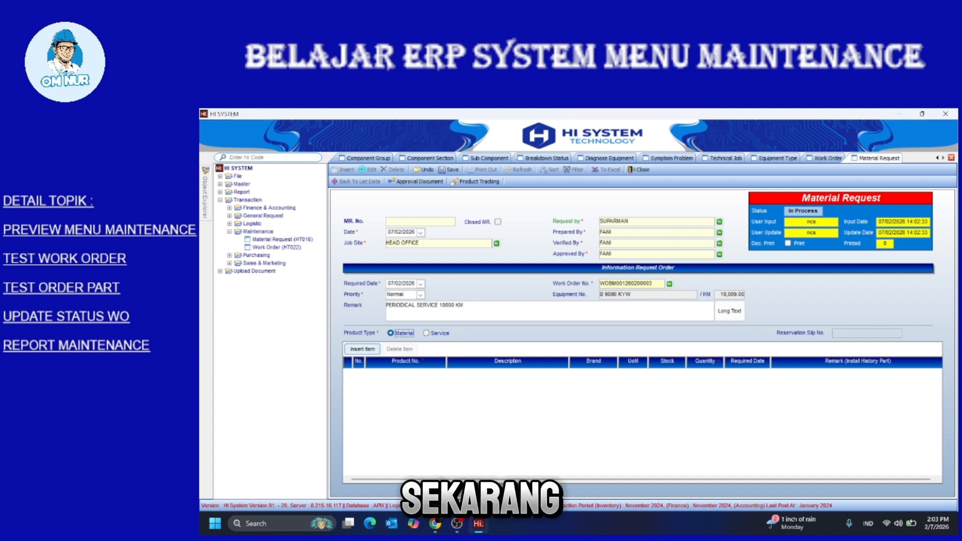
{"action": "left_click", "coordinate": [362, 348]}
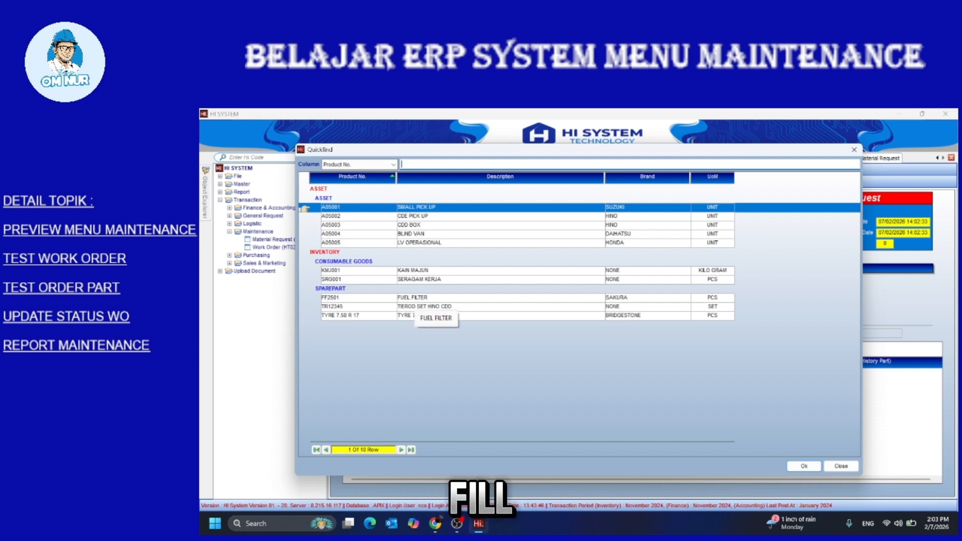
{"action": "double_click", "coordinate": [415, 298]}
{"action": "left_click", "coordinate": [682, 349]}
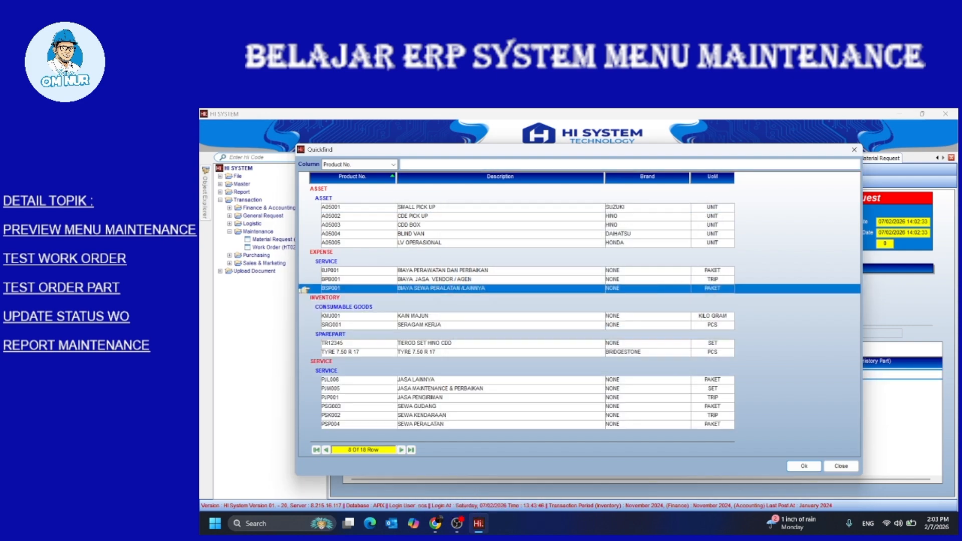
{"action": "left_click", "coordinate": [853, 149]}
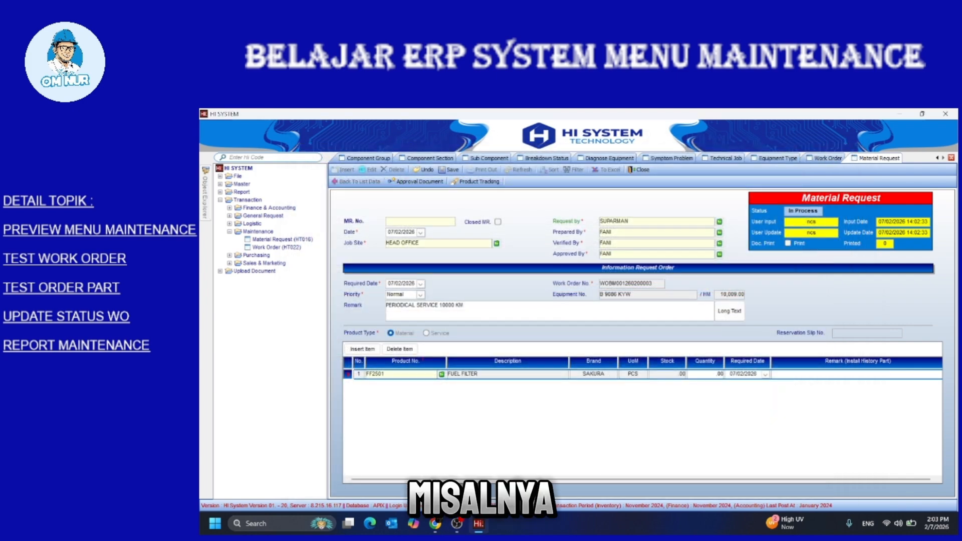
{"action": "type", "text": "2"}
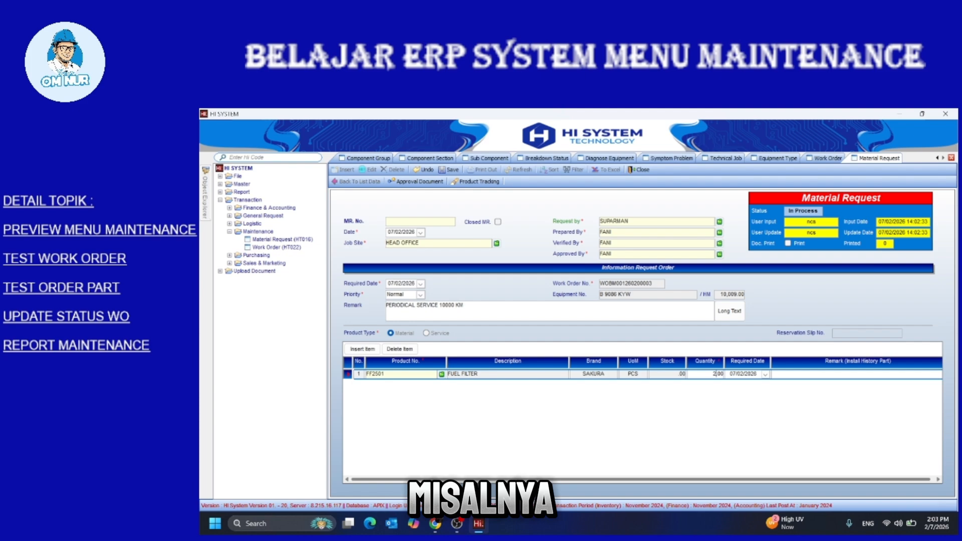
{"action": "left_click_drag", "start_coordinate": [641, 479], "coordinate": [642, 480]}
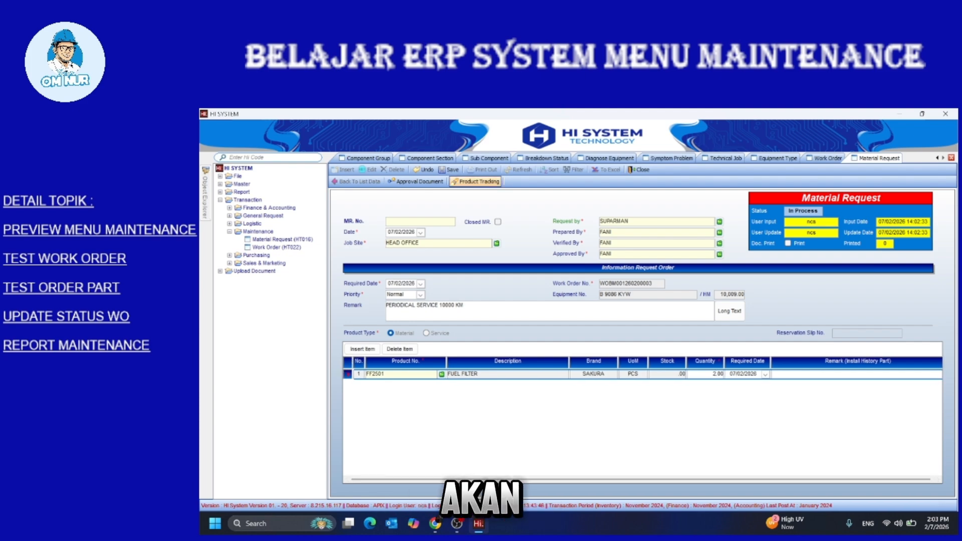
{"action": "left_click", "coordinate": [449, 169]}
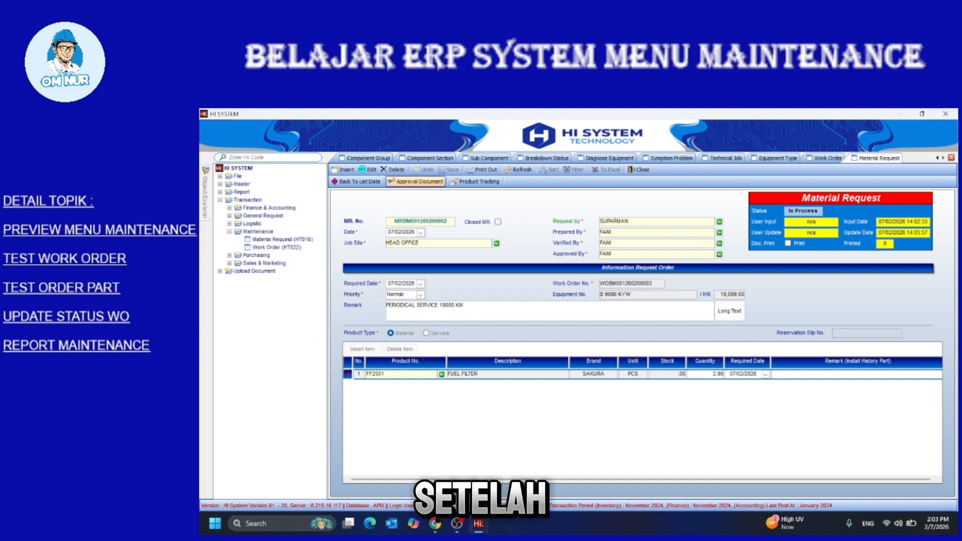
Approve the MR row in Approval Document, processing and saving until it shows Accepted
{"action": "left_click", "coordinate": [415, 181]}
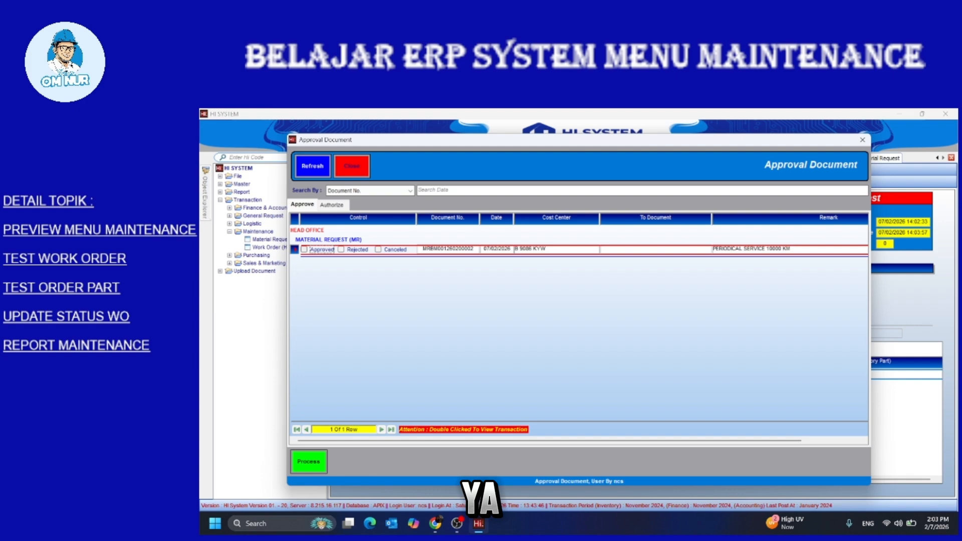
{"action": "left_click", "coordinate": [304, 250]}
{"action": "left_click", "coordinate": [309, 461]}
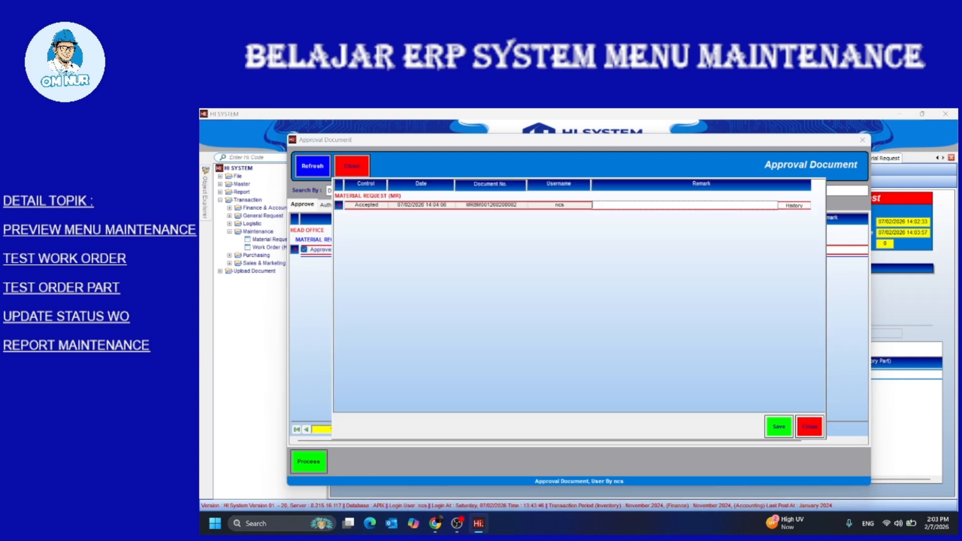
{"action": "left_click", "coordinate": [778, 426]}
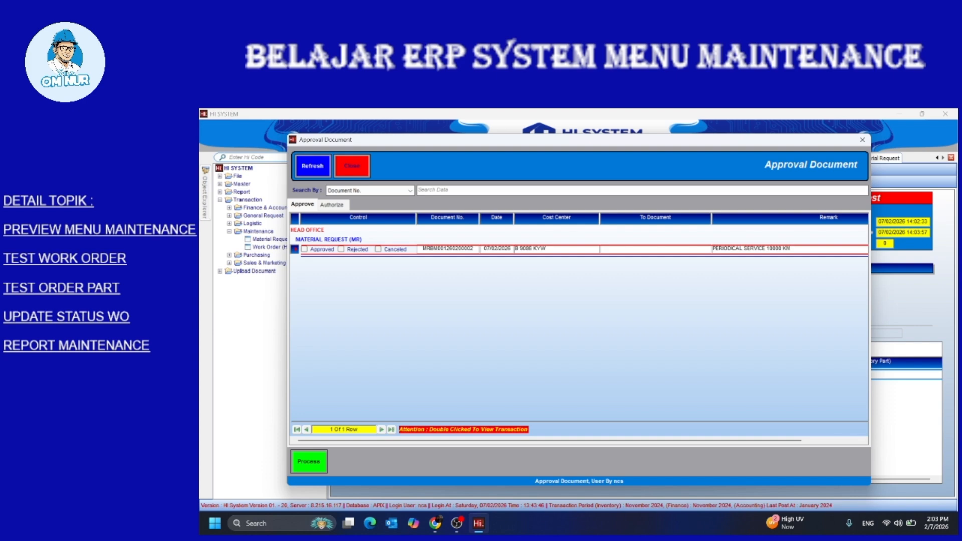
{"action": "left_click", "coordinate": [304, 250]}
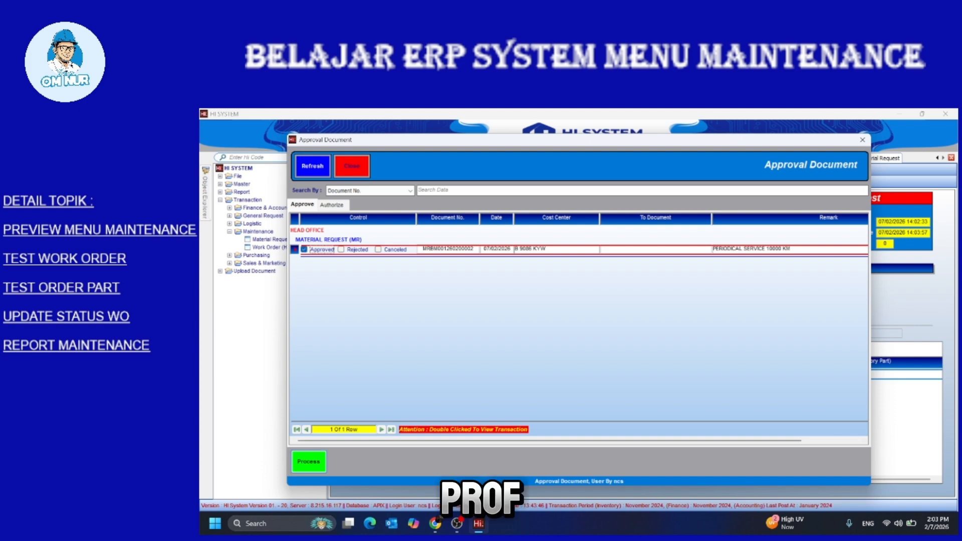
{"action": "left_click", "coordinate": [308, 461]}
{"action": "left_click", "coordinate": [779, 427]}
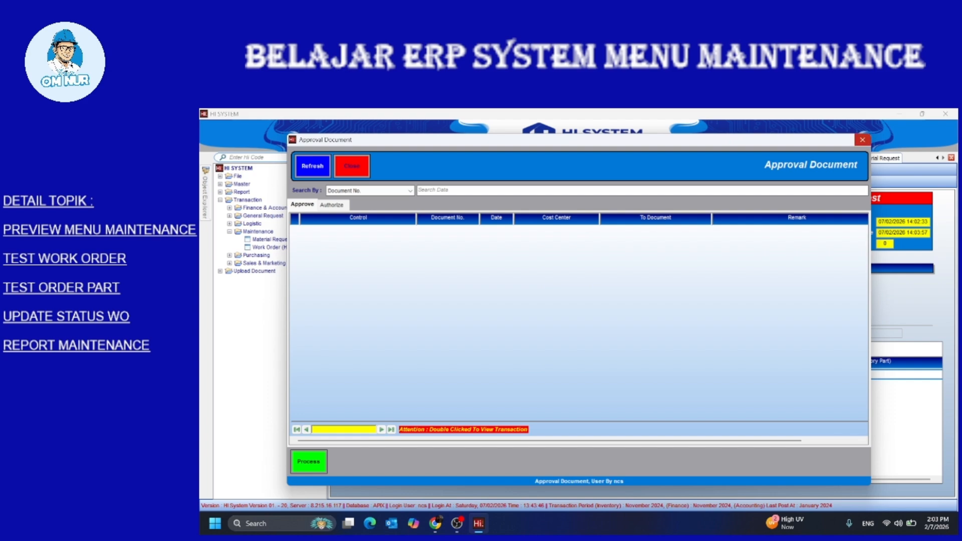
{"action": "left_click", "coordinate": [862, 140]}
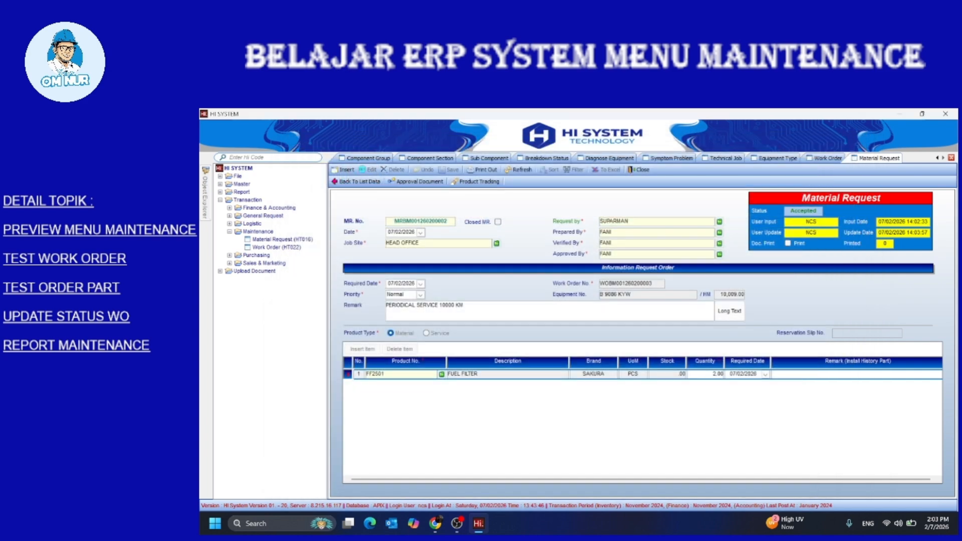
{"action": "left_click", "coordinate": [356, 181]}
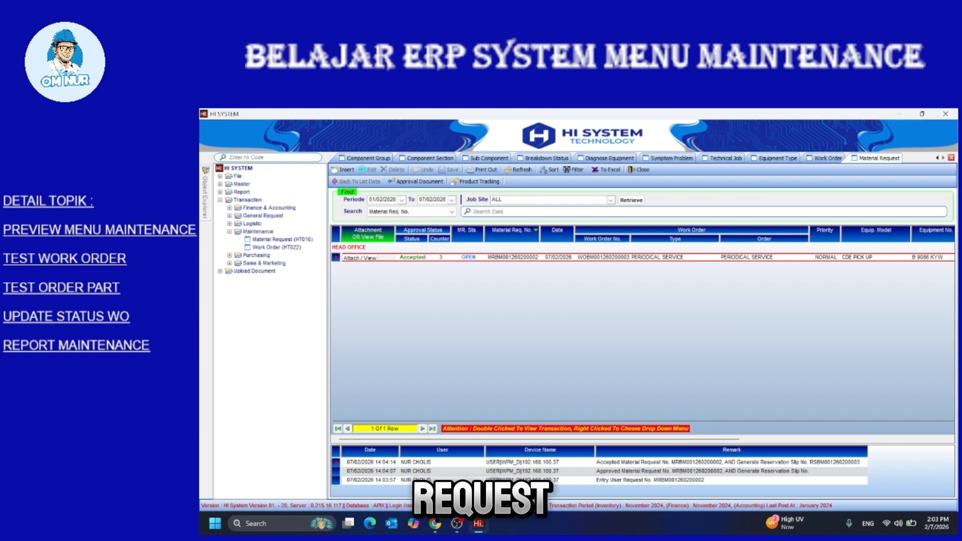
{"action": "double_click", "coordinate": [513, 257]}
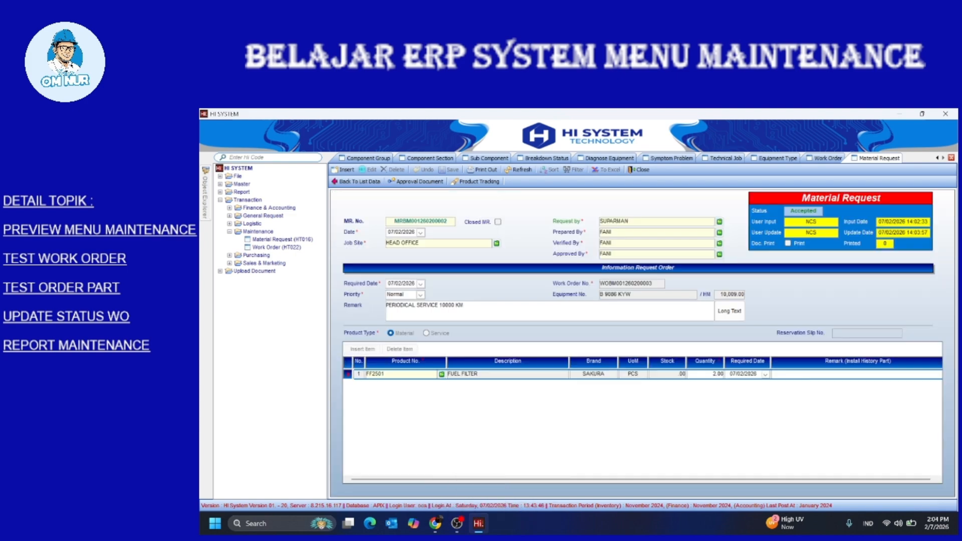
{"action": "left_click", "coordinate": [356, 181]}
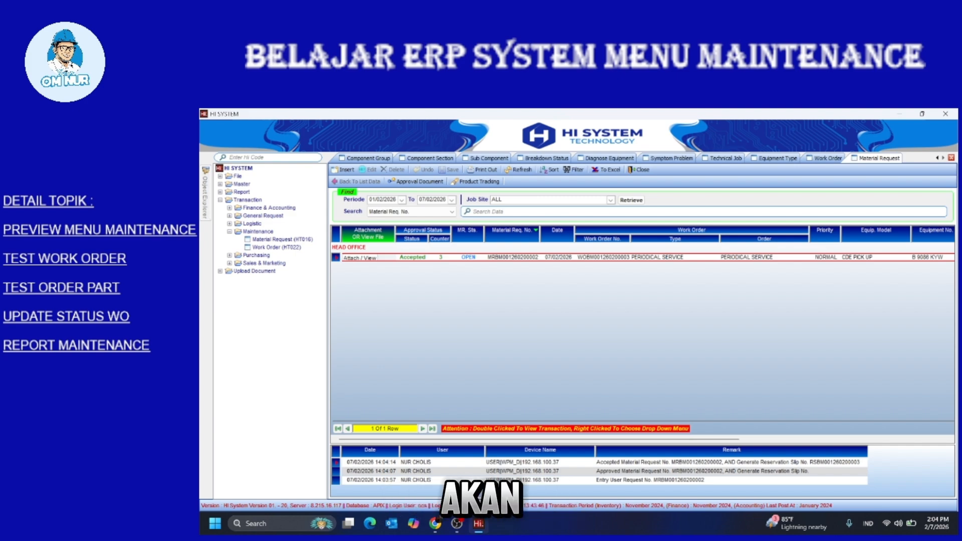
Expand Logistic > Goods Control and open the Reservation Slip (HT021) list
{"action": "double_click", "coordinate": [251, 224]}
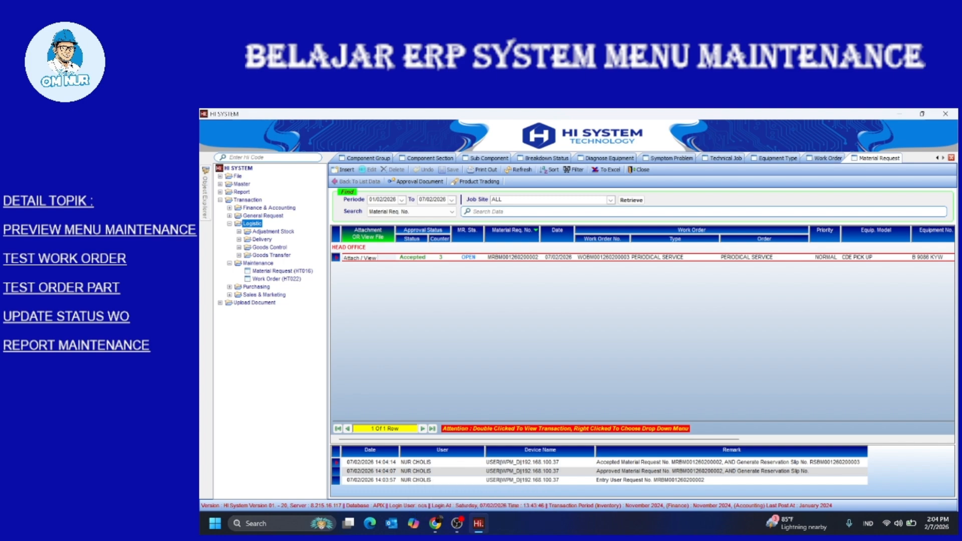
{"action": "double_click", "coordinate": [269, 247]}
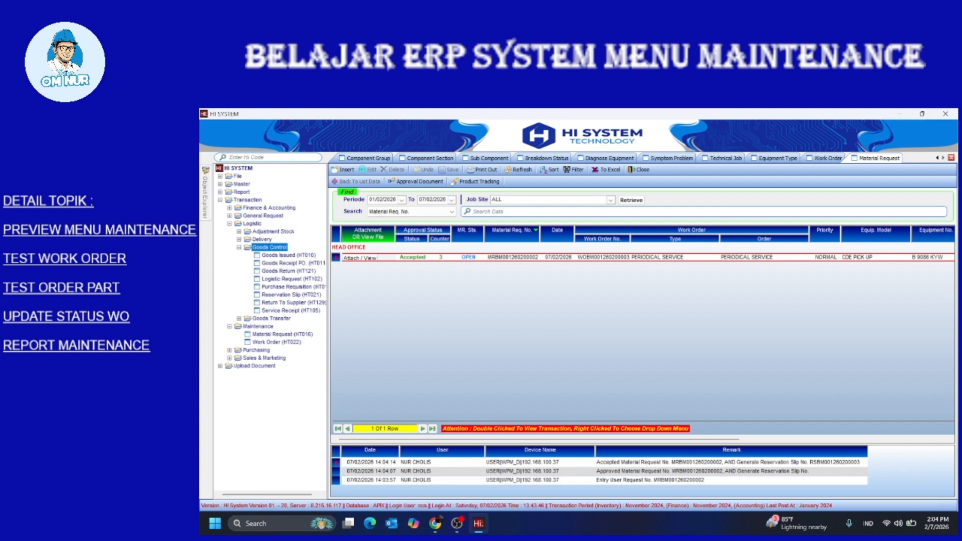
{"action": "double_click", "coordinate": [291, 295]}
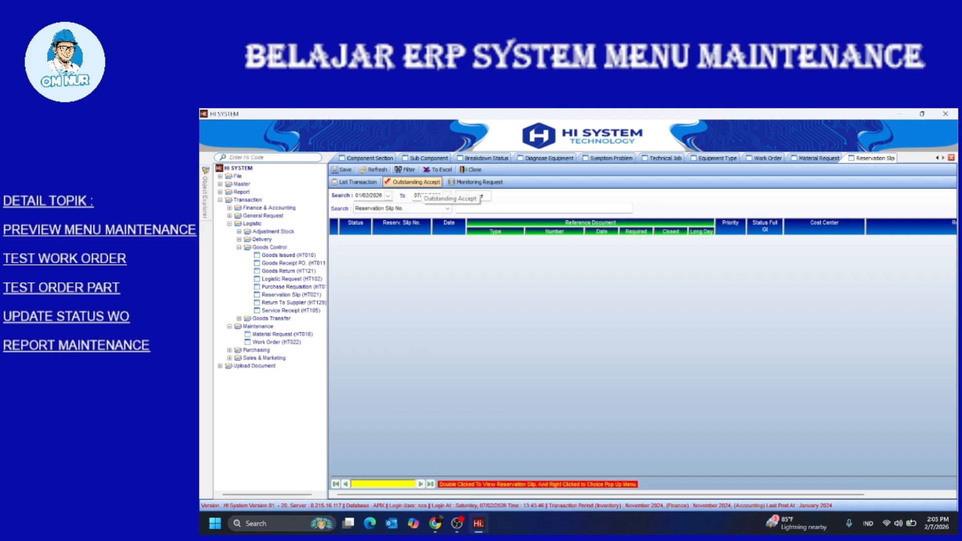
{"action": "left_click", "coordinate": [416, 182]}
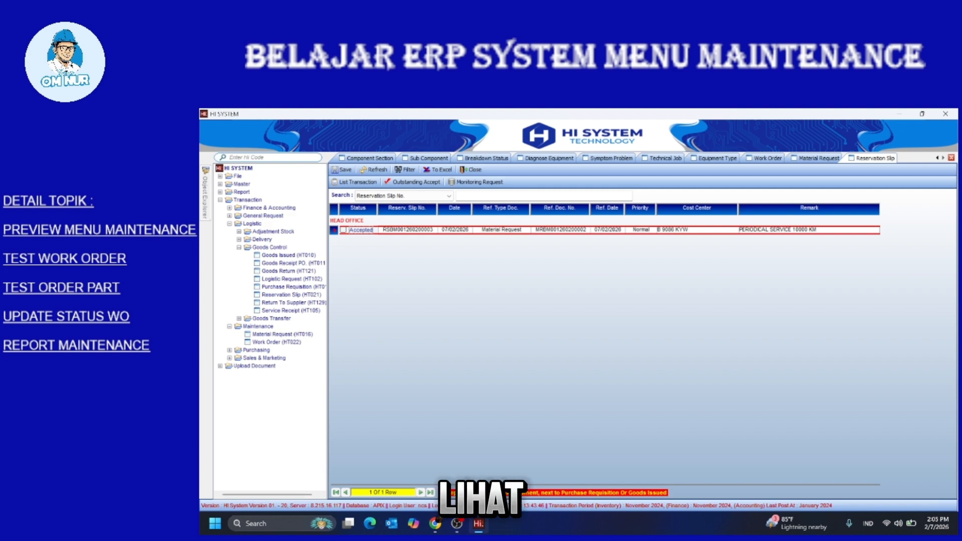
{"action": "key", "text": "Return"}
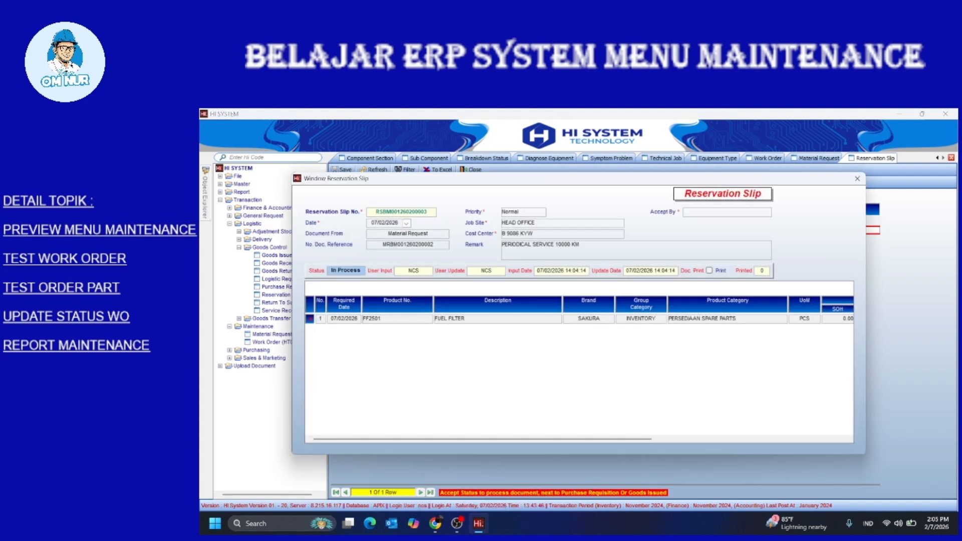
{"action": "scroll", "coordinate": [579, 368], "scroll_direction": "right", "scroll_amount": 5}
{"action": "scroll", "coordinate": [579, 368], "scroll_direction": "right", "scroll_amount": 2}
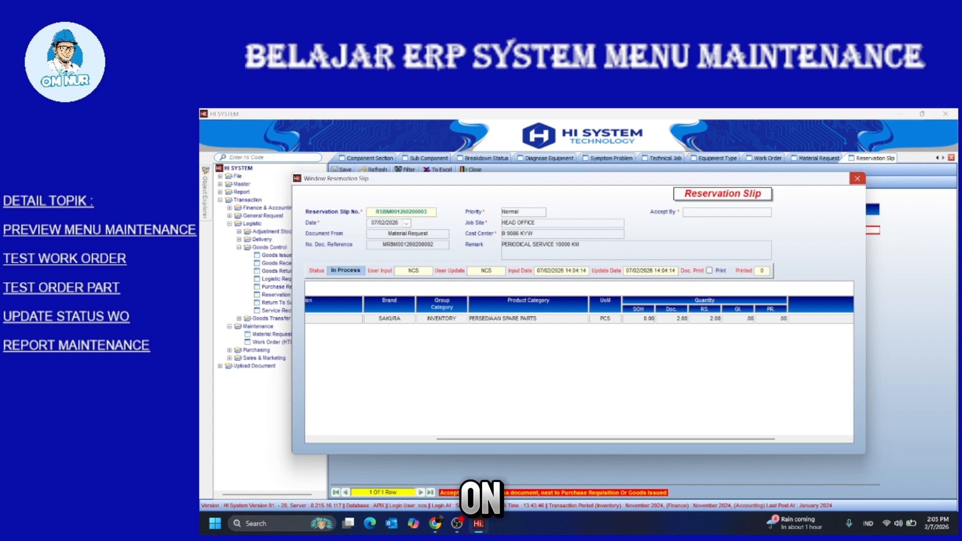
{"action": "left_click", "coordinate": [857, 179]}
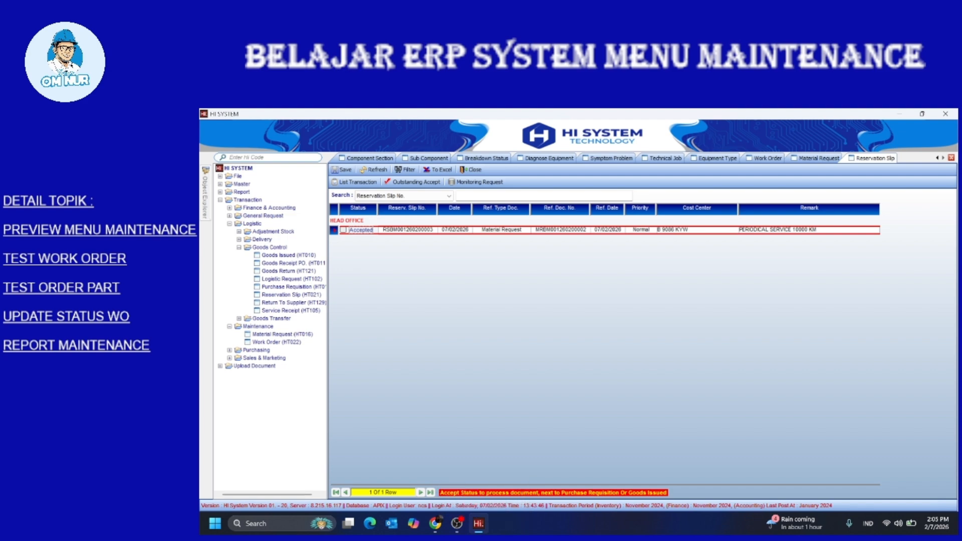
{"action": "left_click", "coordinate": [343, 230]}
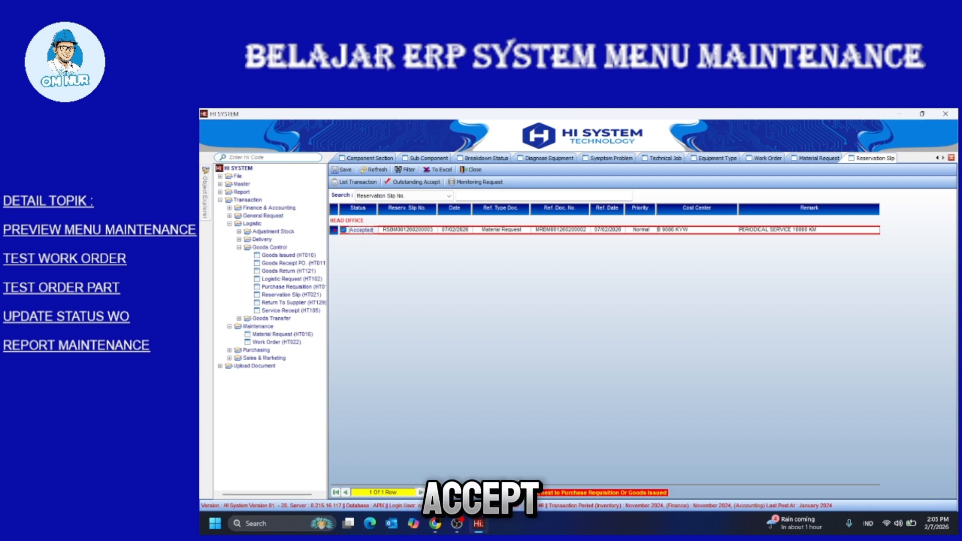
{"action": "left_click", "coordinate": [342, 170]}
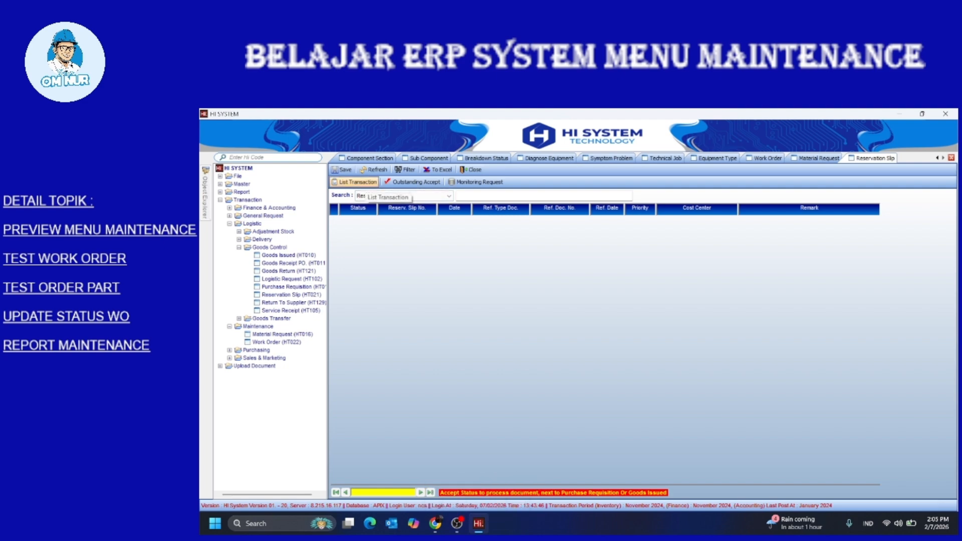
Review the FUEL FILTER slip's Monitoring Request grid, then open Purchase Requisition (HT018)
{"action": "left_click", "coordinate": [476, 182]}
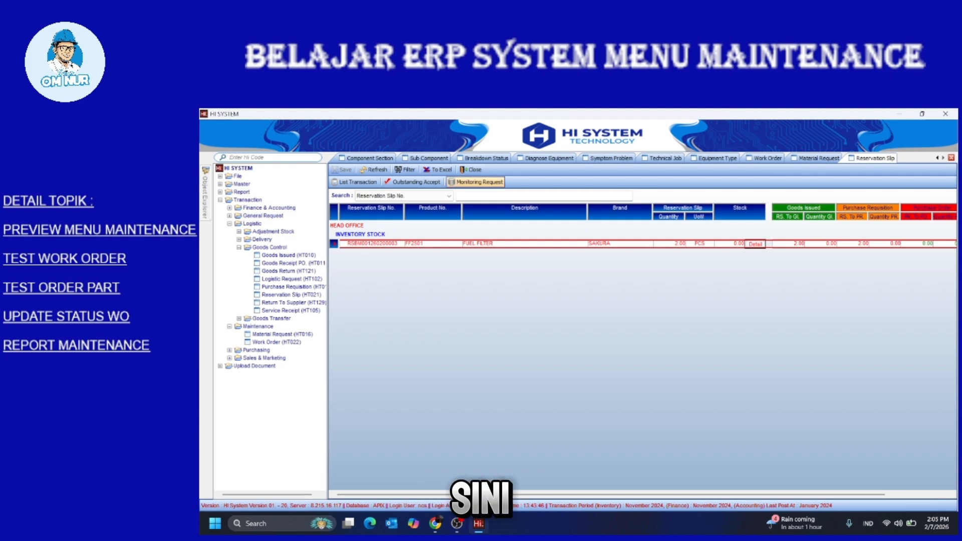
{"action": "left_click_drag", "start_coordinate": [611, 495], "coordinate": [674, 494]}
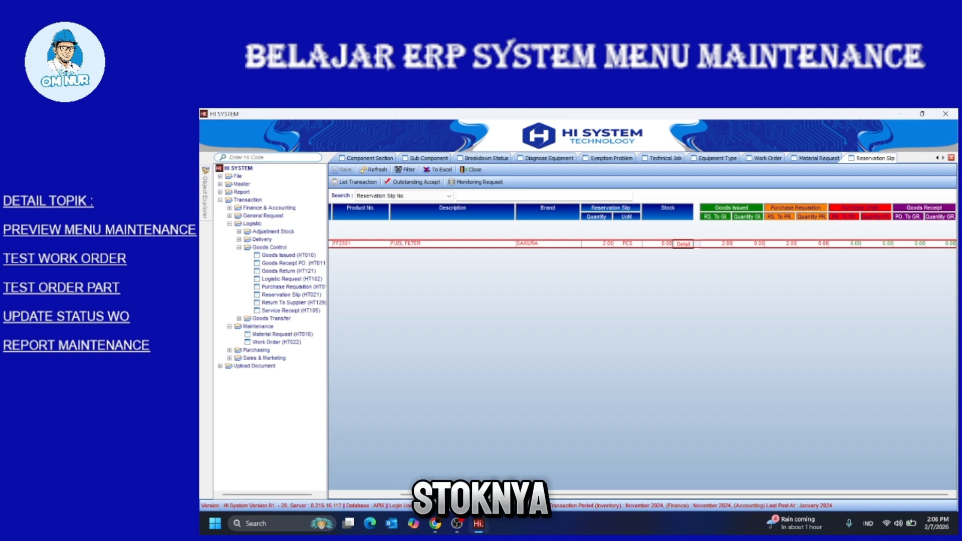
{"action": "left_click_drag", "start_coordinate": [674, 495], "coordinate": [610, 495]}
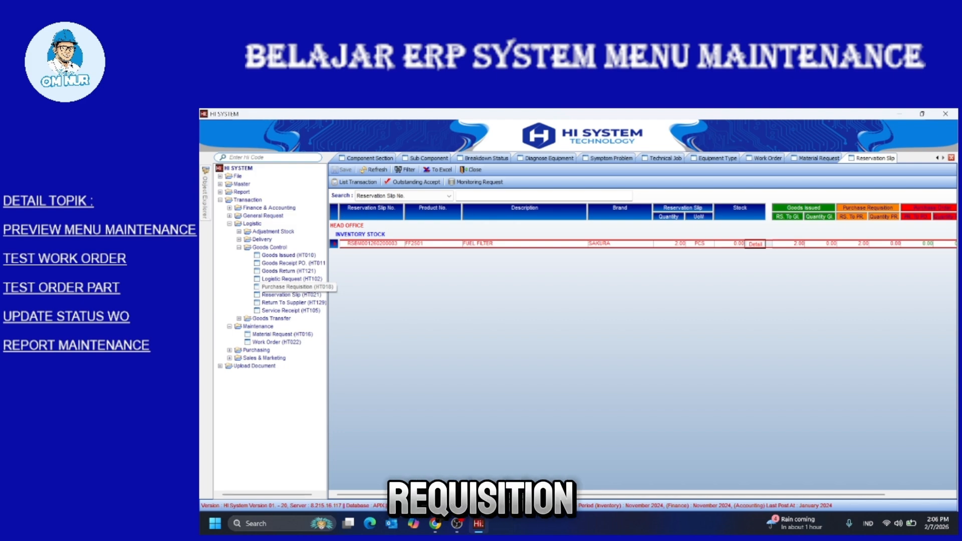
{"action": "double_click", "coordinate": [297, 287]}
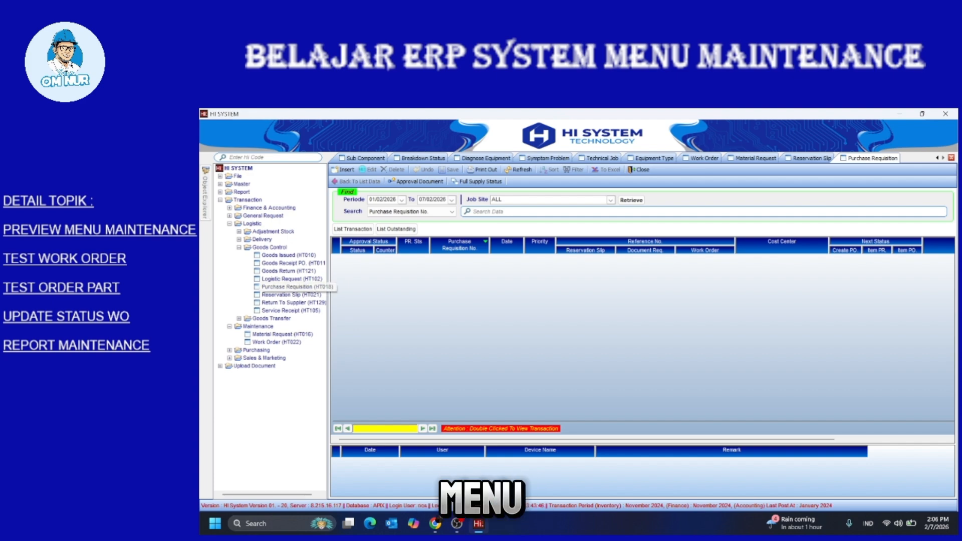
{"action": "left_click", "coordinate": [301, 287]}
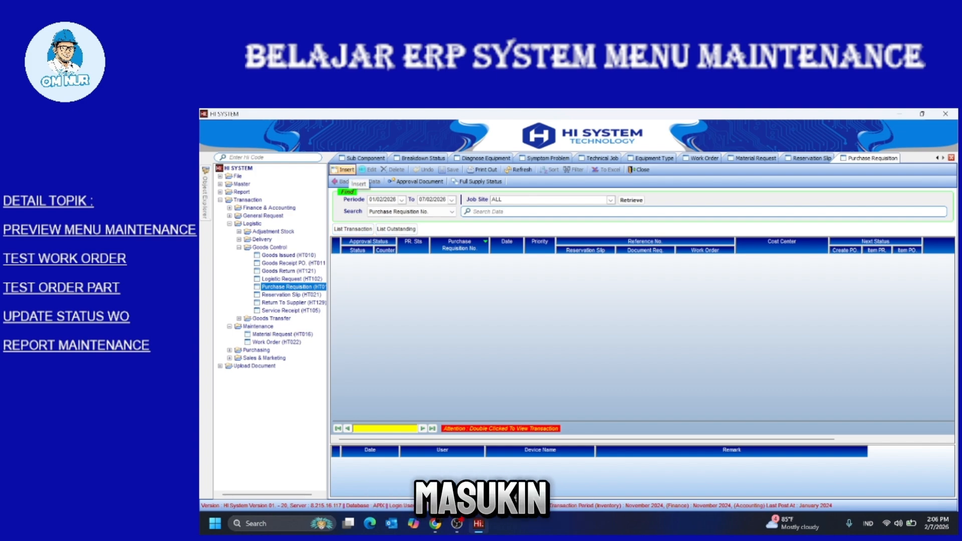
{"action": "left_click", "coordinate": [347, 170]}
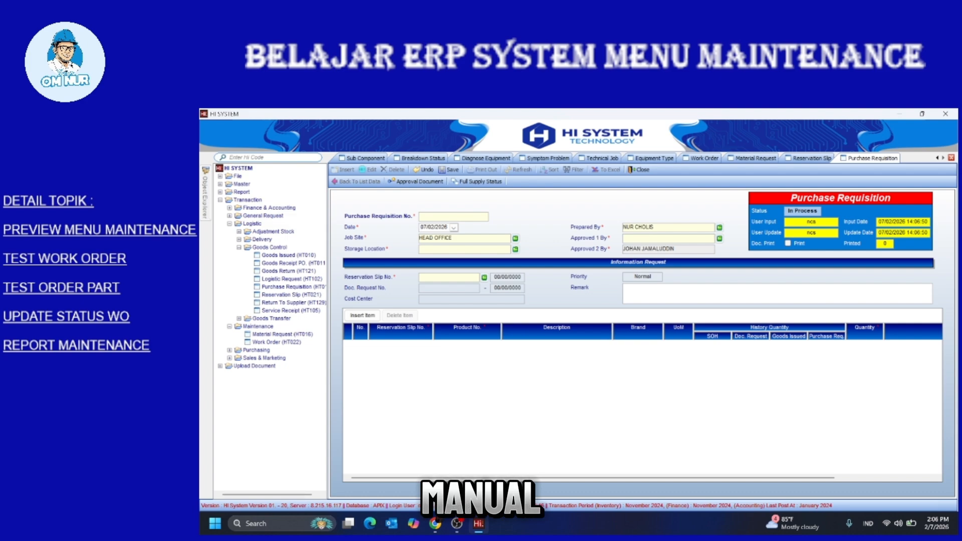
{"action": "left_click", "coordinate": [425, 170]}
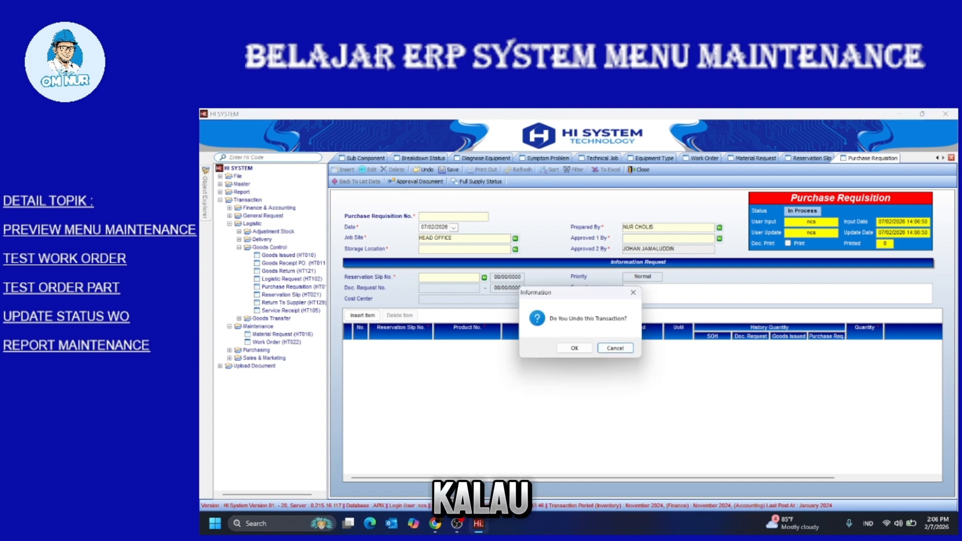
{"action": "left_click", "coordinate": [574, 348]}
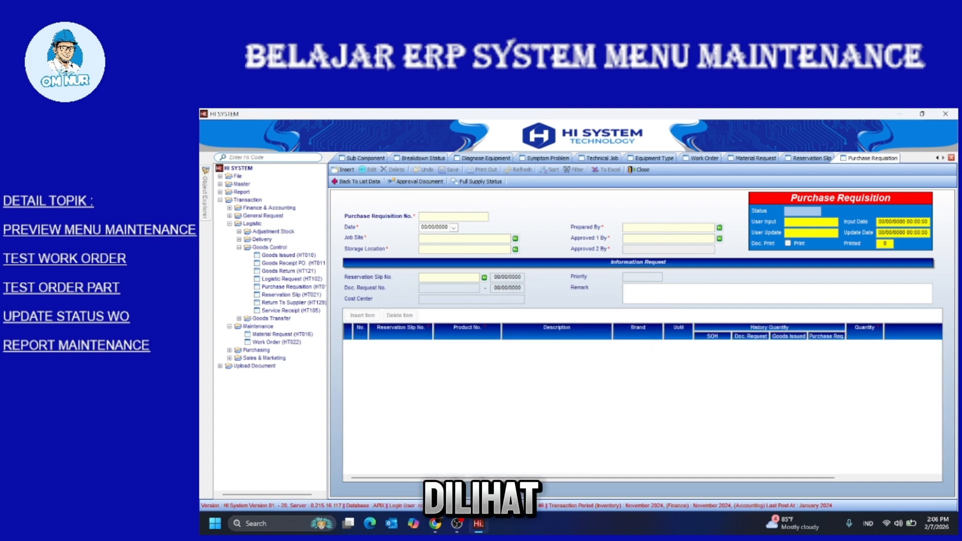
{"action": "left_click", "coordinate": [357, 181]}
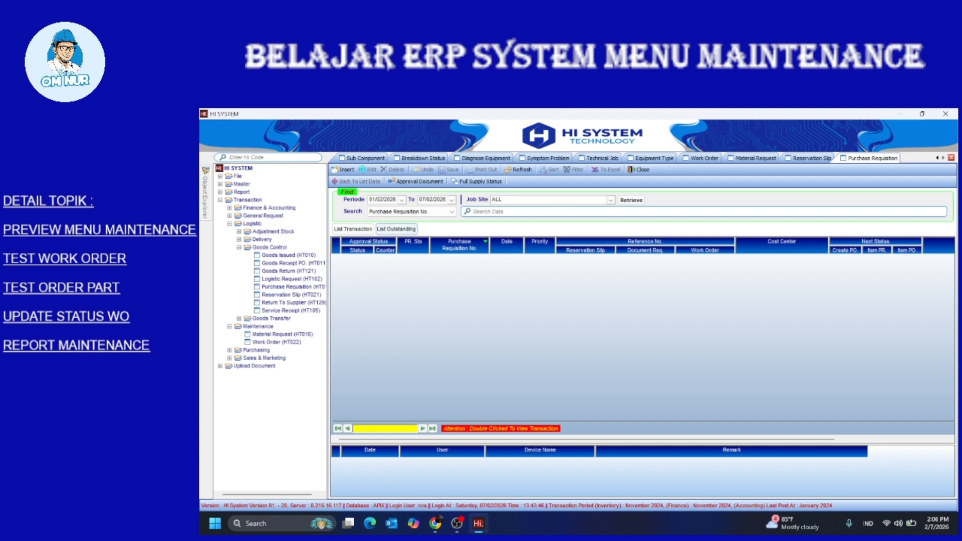
{"action": "left_click", "coordinate": [396, 229]}
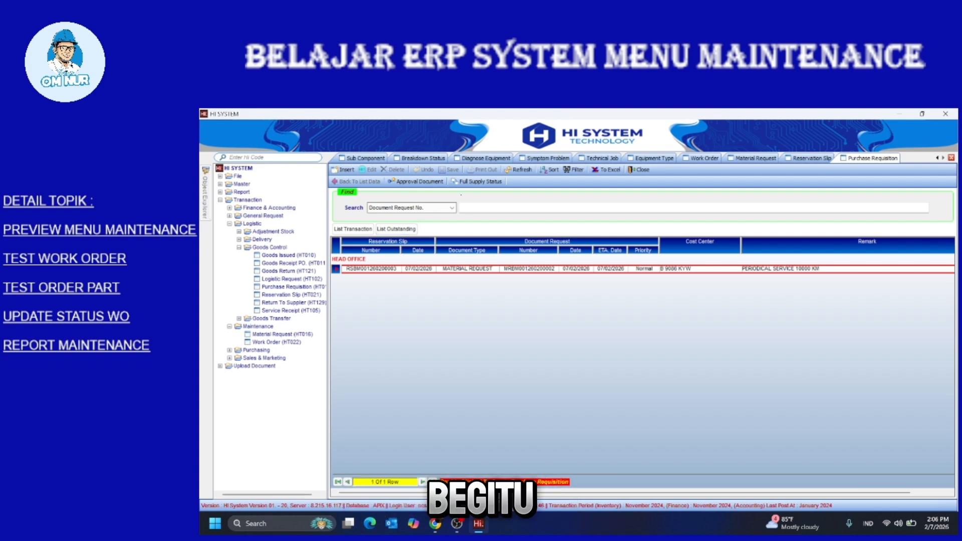
{"action": "double_click", "coordinate": [371, 269]}
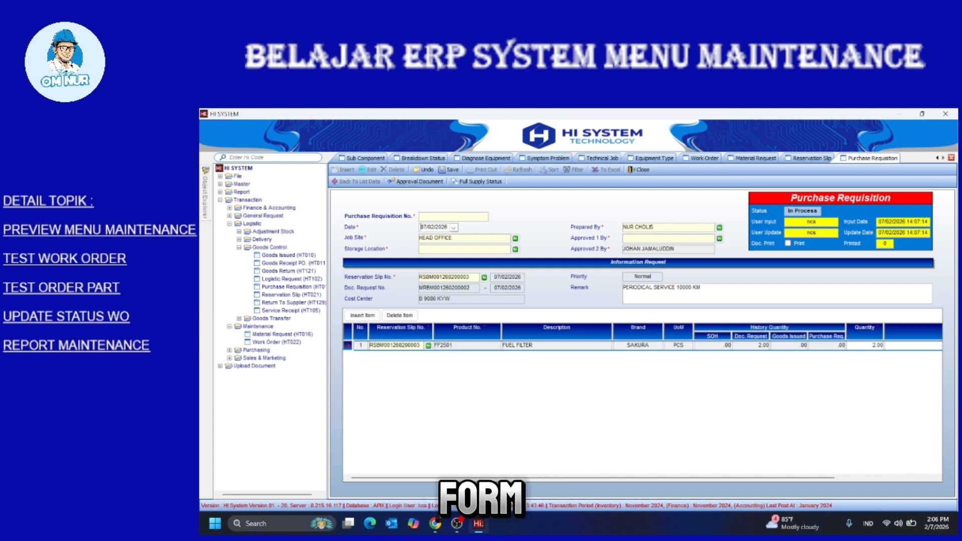
{"action": "left_click", "coordinate": [719, 227]}
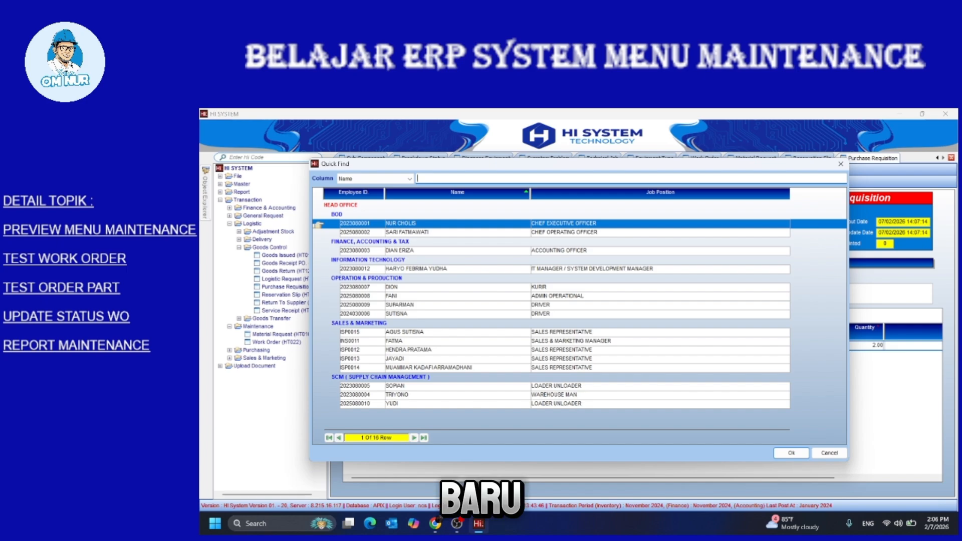
{"action": "double_click", "coordinate": [401, 296]}
{"action": "left_click", "coordinate": [719, 239]}
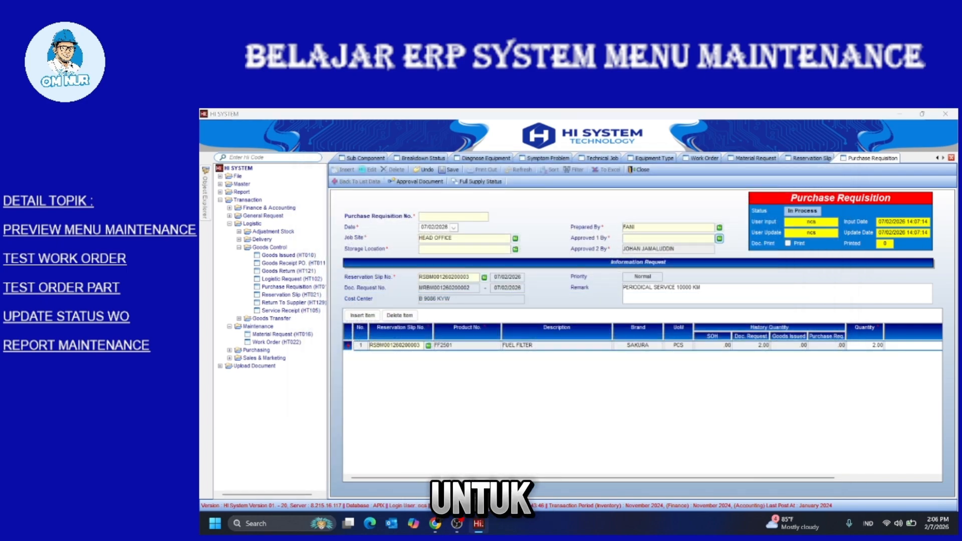
{"action": "double_click", "coordinate": [400, 395]}
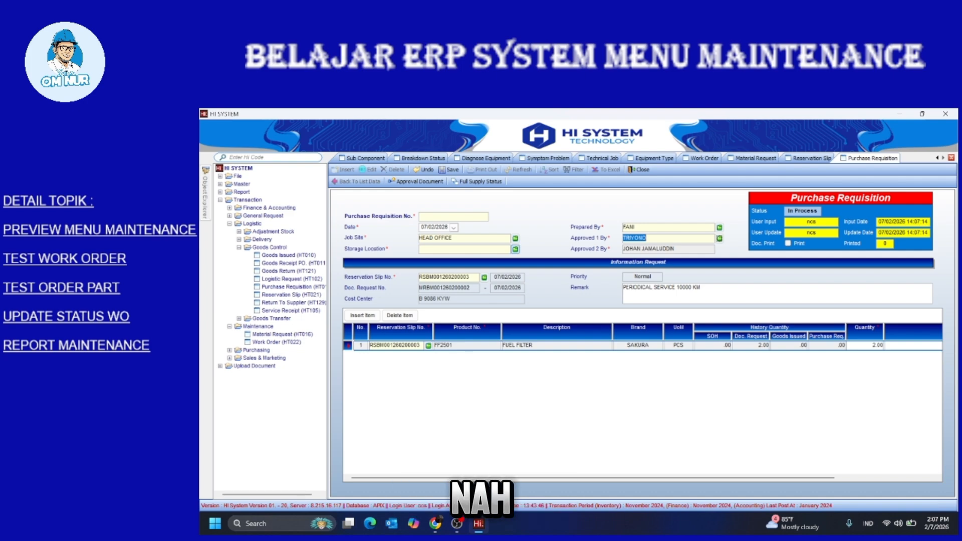
{"action": "left_click", "coordinate": [515, 249]}
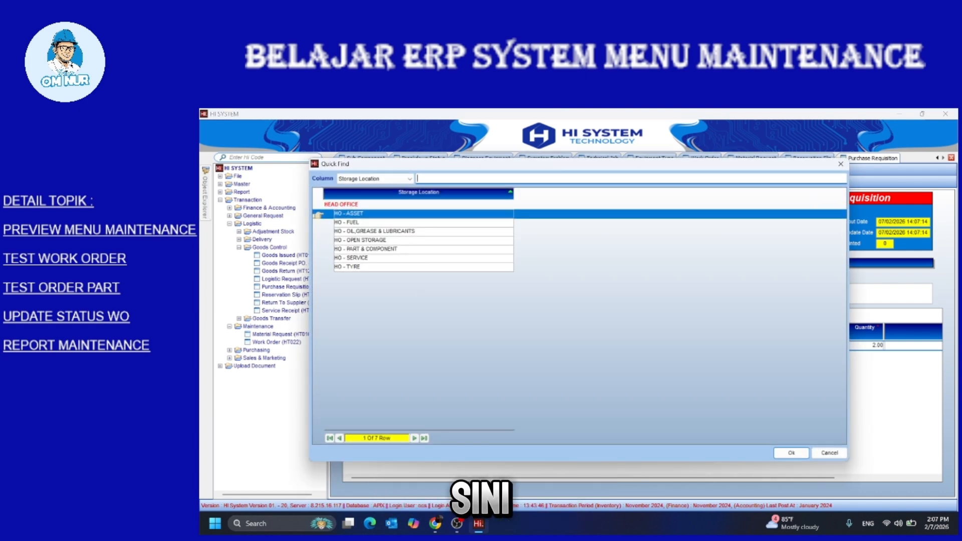
{"action": "double_click", "coordinate": [365, 249]}
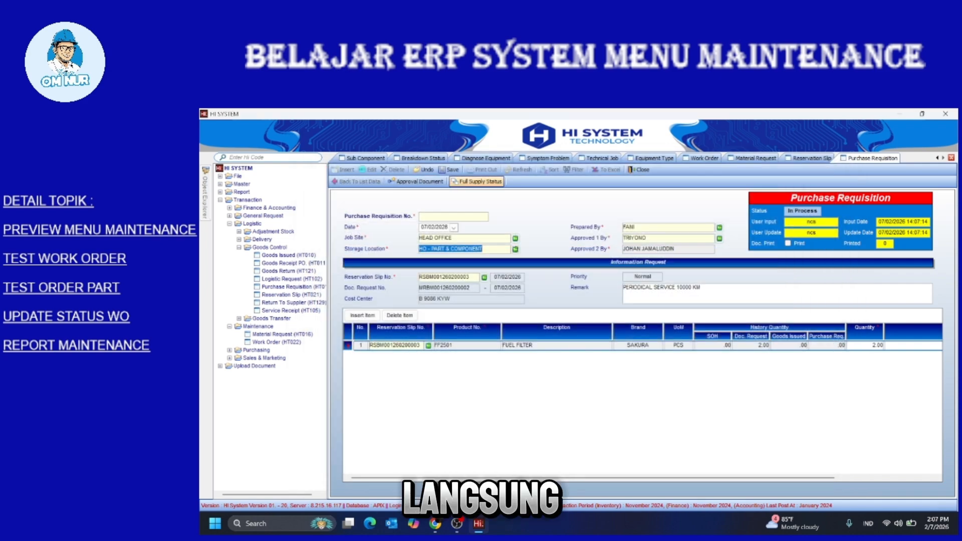
{"action": "left_click", "coordinate": [450, 169]}
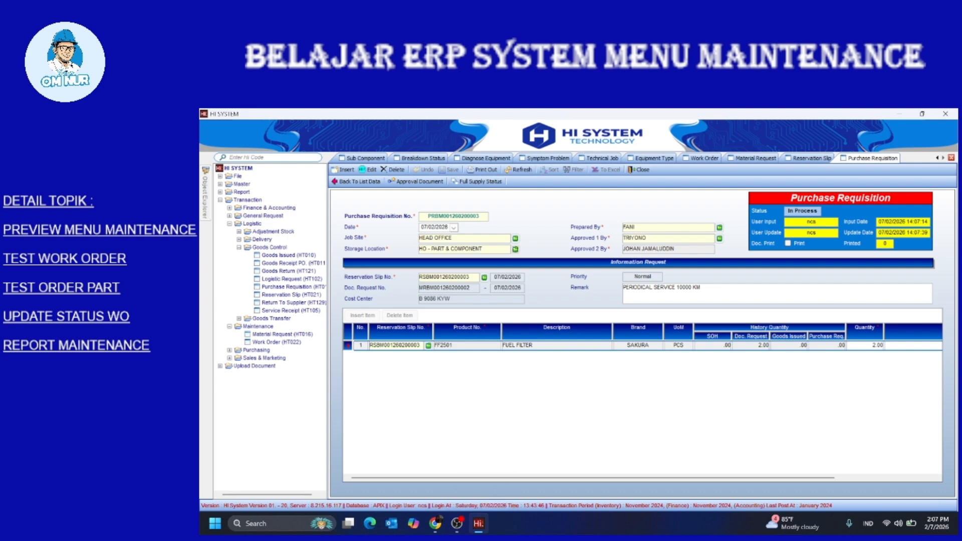
{"action": "left_click", "coordinate": [415, 182]}
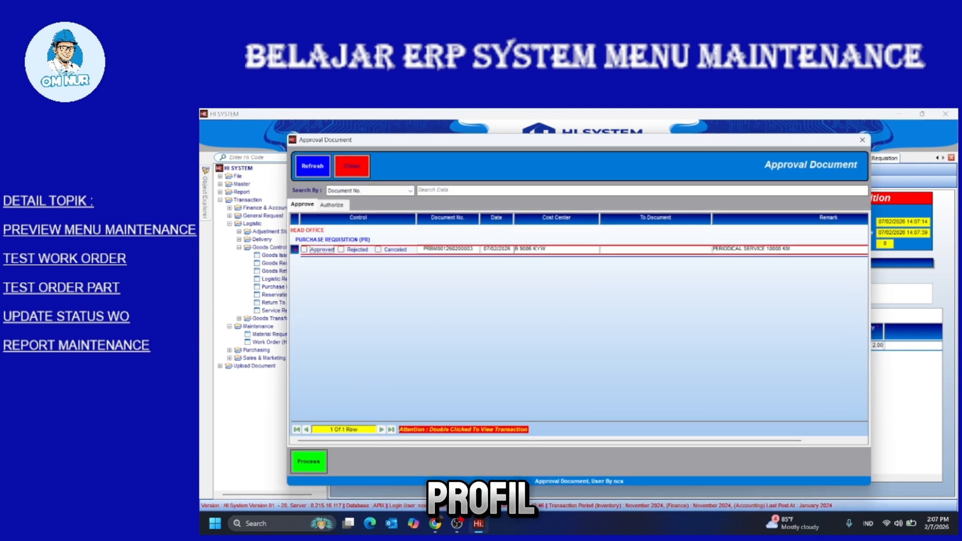
{"action": "left_click", "coordinate": [304, 249]}
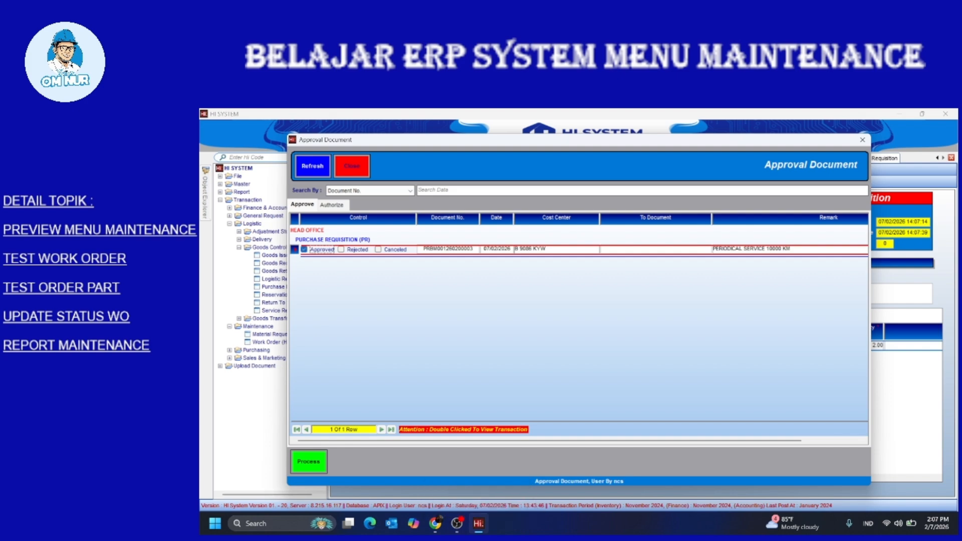
{"action": "left_click", "coordinate": [309, 461]}
{"action": "left_click", "coordinate": [779, 427]}
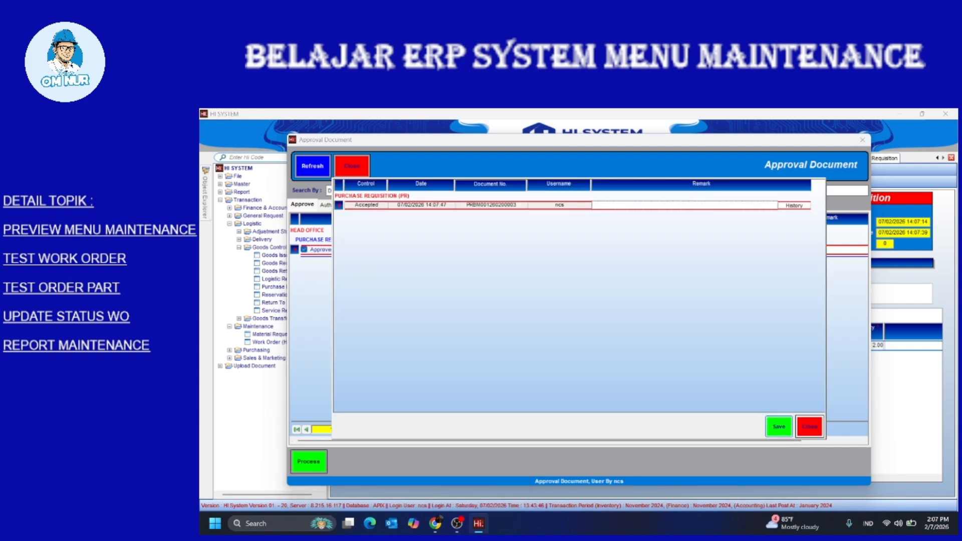
{"action": "left_click", "coordinate": [304, 250]}
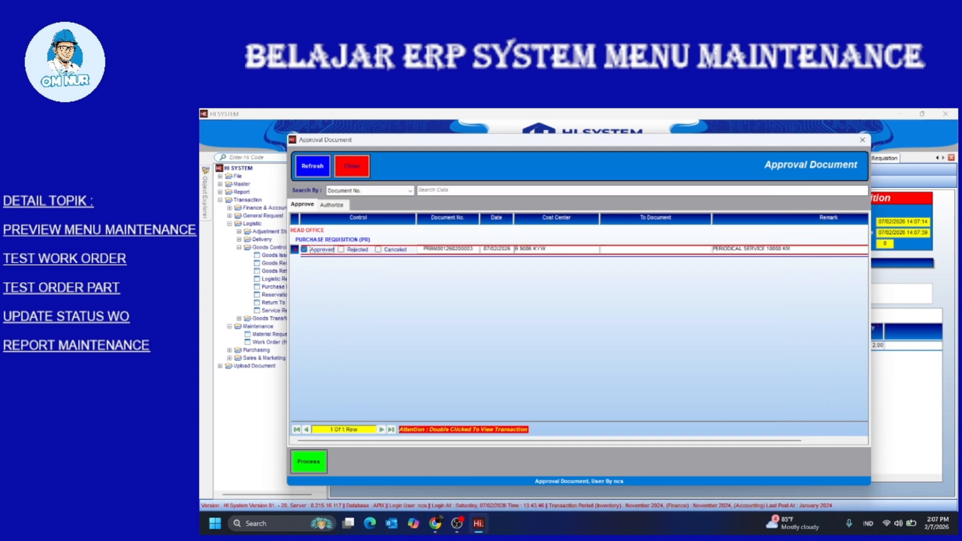
{"action": "left_click", "coordinate": [309, 462]}
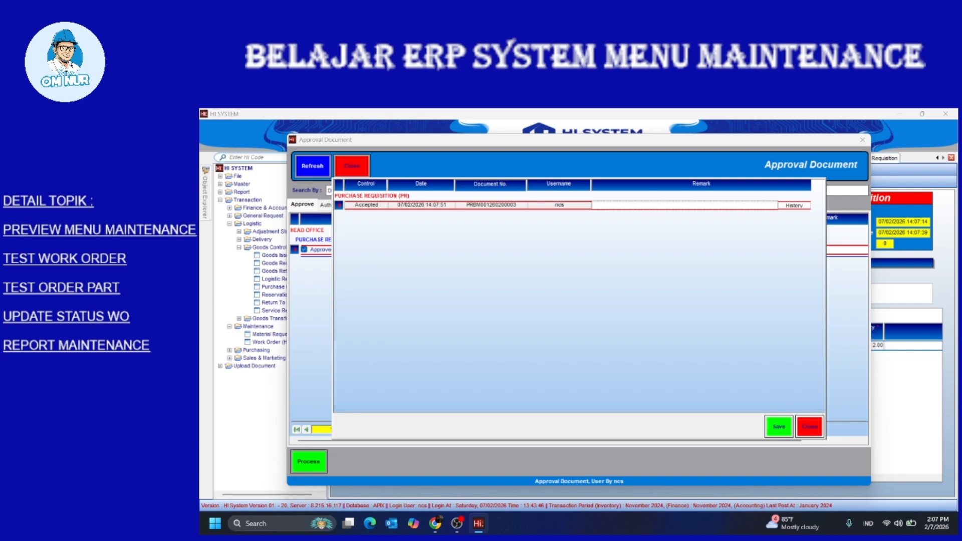
{"action": "left_click", "coordinate": [779, 426]}
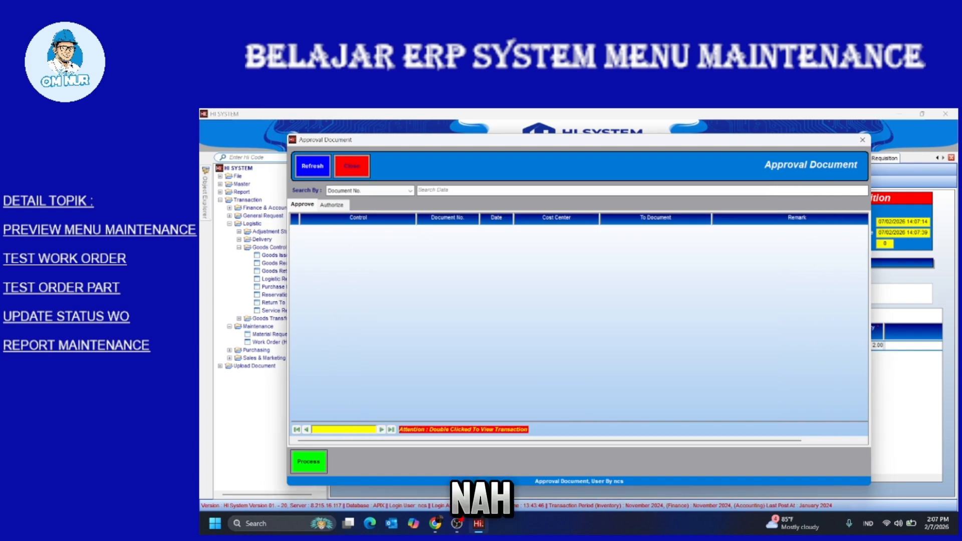
{"action": "left_click", "coordinate": [862, 140]}
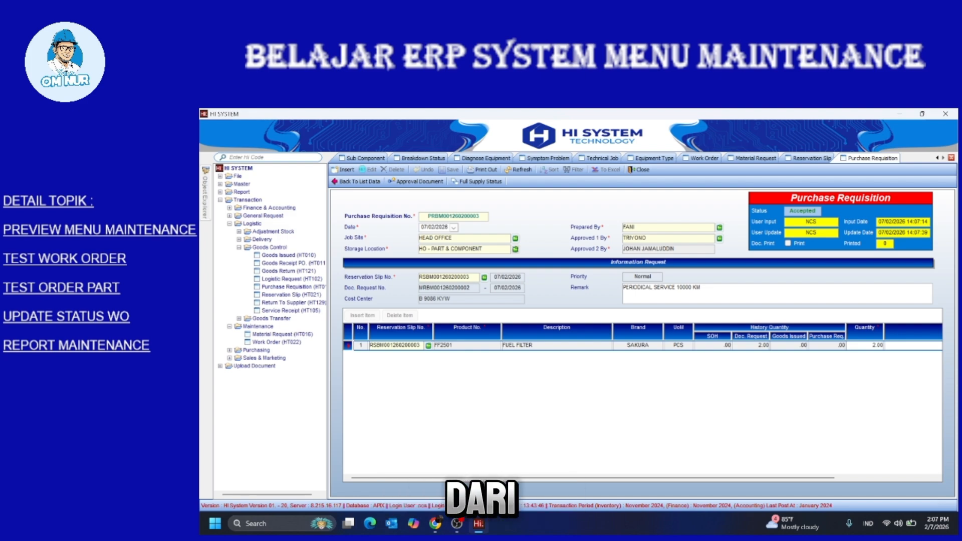
Collapse Logistic and Maintenance, open Purchasing > Purchase Orders (HT017), and list outstanding requisitions
{"action": "left_click", "coordinate": [239, 248]}
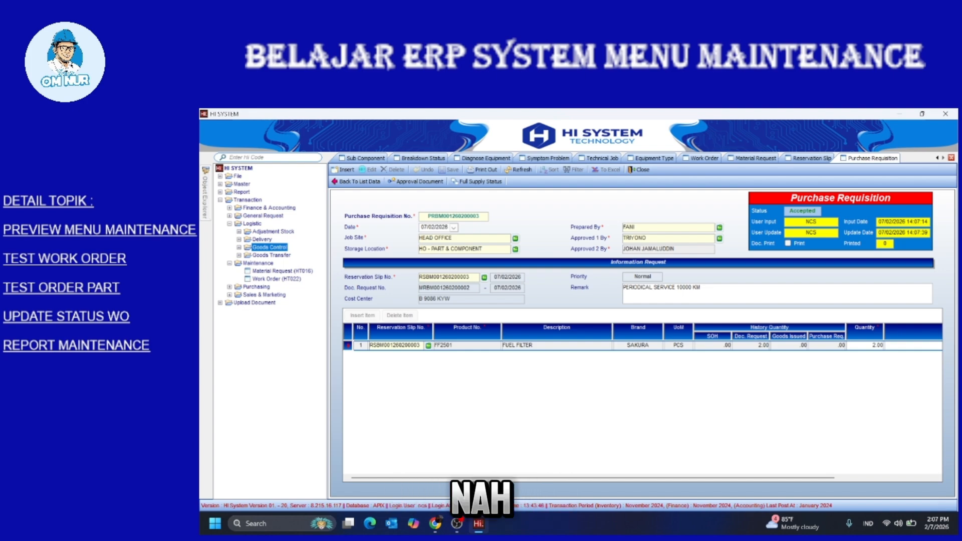
{"action": "left_click", "coordinate": [229, 224]}
{"action": "left_click", "coordinate": [229, 232]}
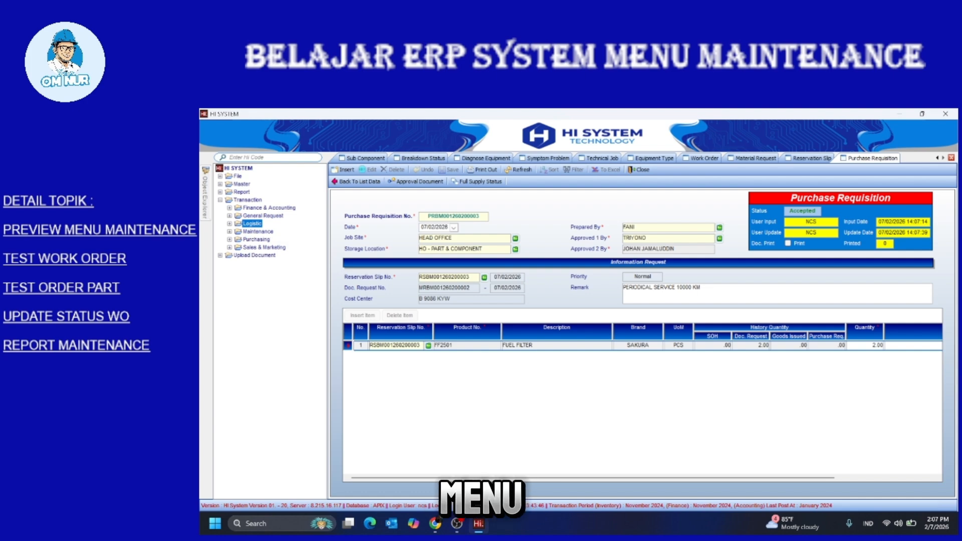
{"action": "double_click", "coordinate": [256, 240]}
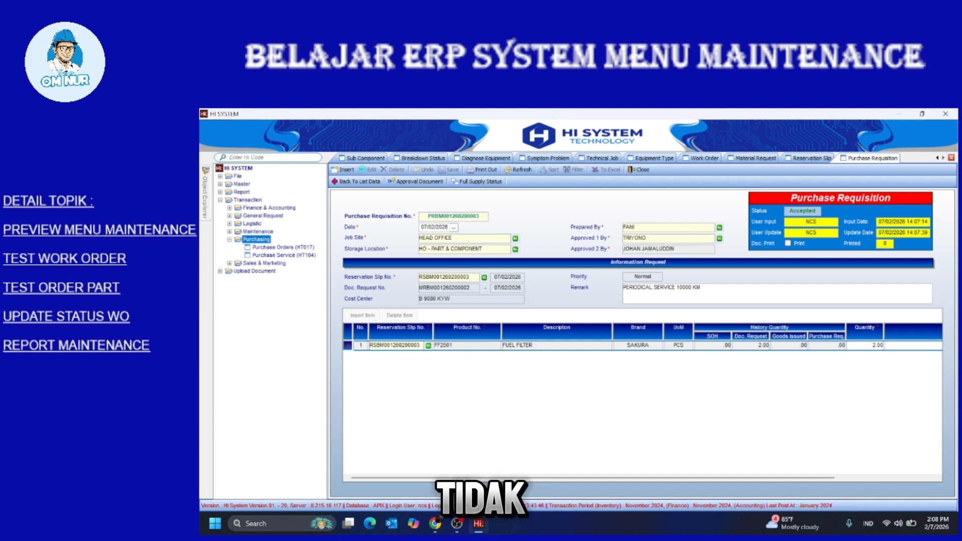
{"action": "double_click", "coordinate": [283, 247]}
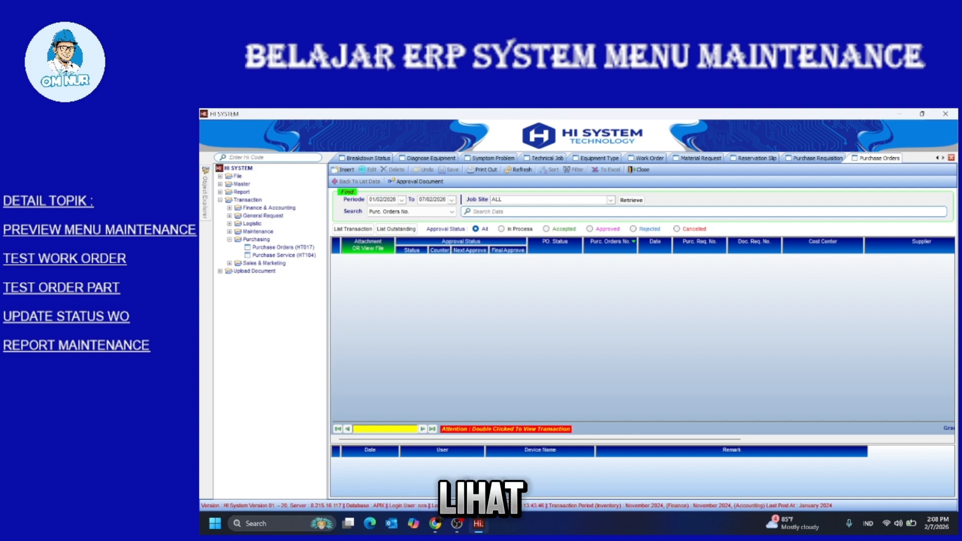
{"action": "left_click", "coordinate": [396, 229]}
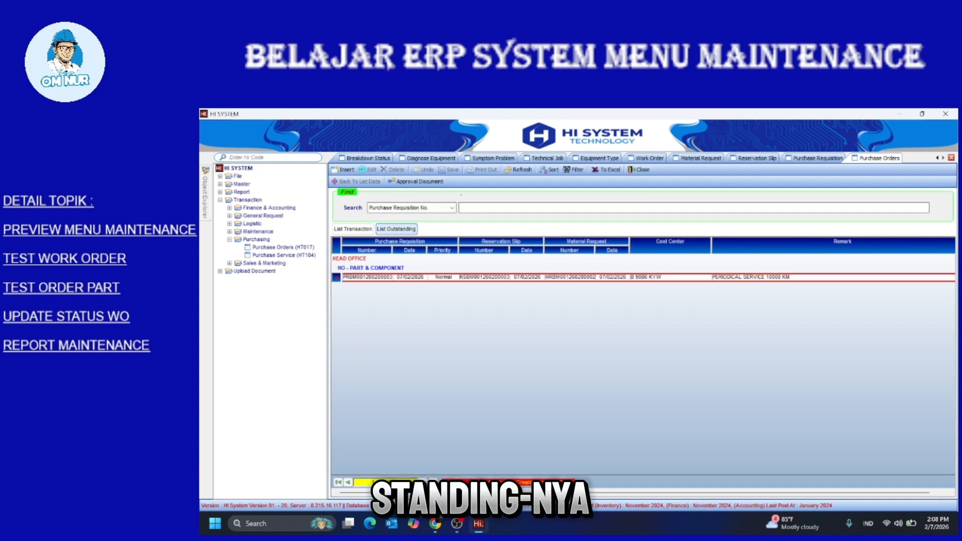
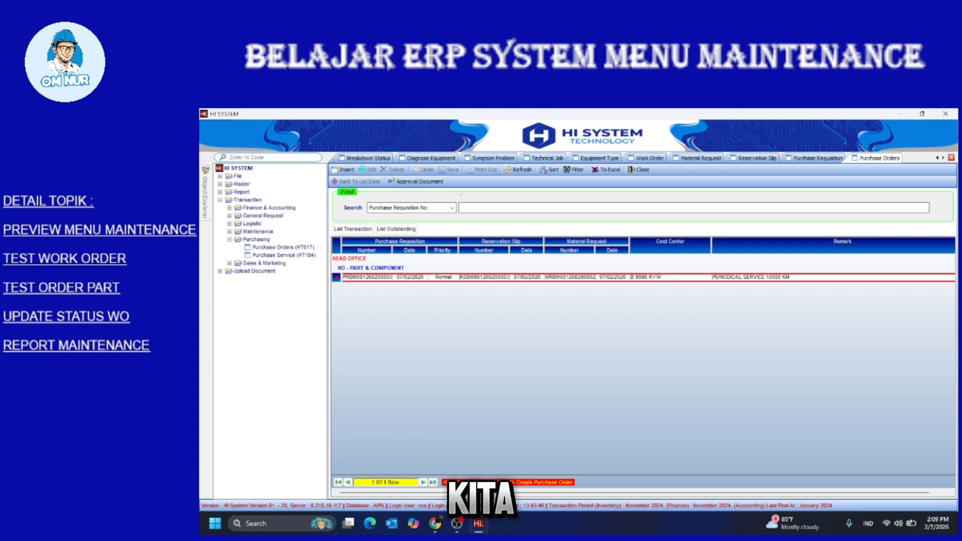
Create a purchase order from the outstanding FUEL FILTER requisition (quantity 2.00)
{"action": "left_click", "coordinate": [517, 482]}
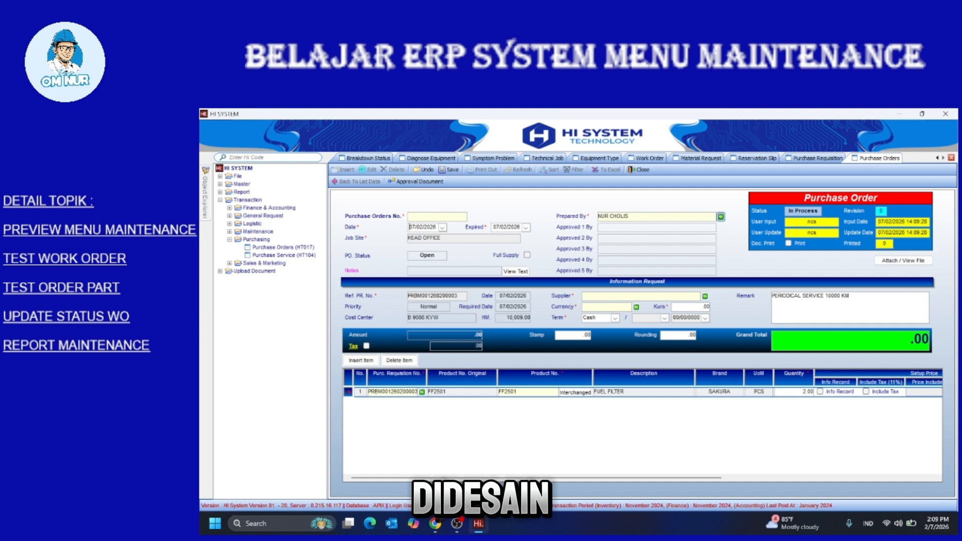
Set the purchase order's preparer to an employee and its supplier to TOKO PART UNION
{"action": "left_click", "coordinate": [720, 217]}
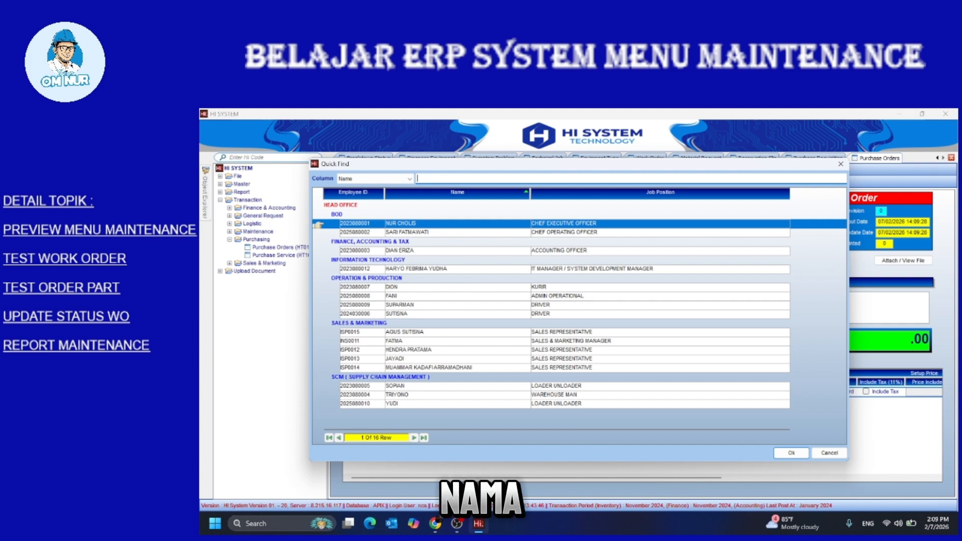
{"action": "double_click", "coordinate": [400, 296]}
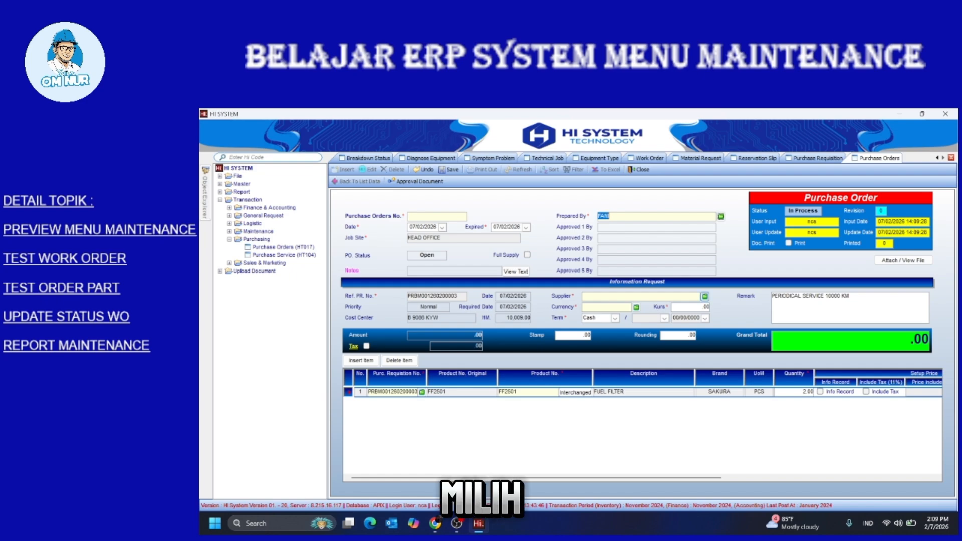
{"action": "left_click", "coordinate": [705, 296]}
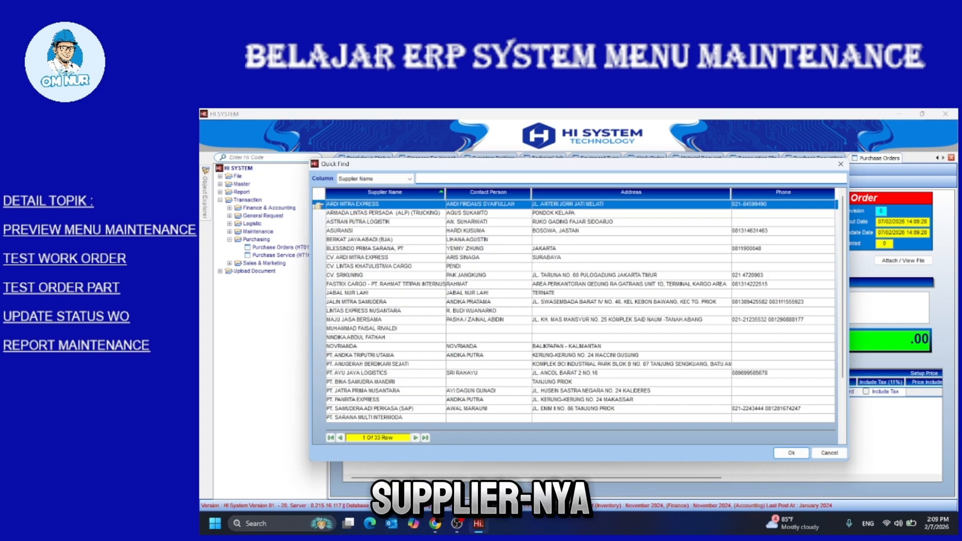
{"action": "scroll", "coordinate": [580, 311], "scroll_direction": "down", "scroll_amount": 3}
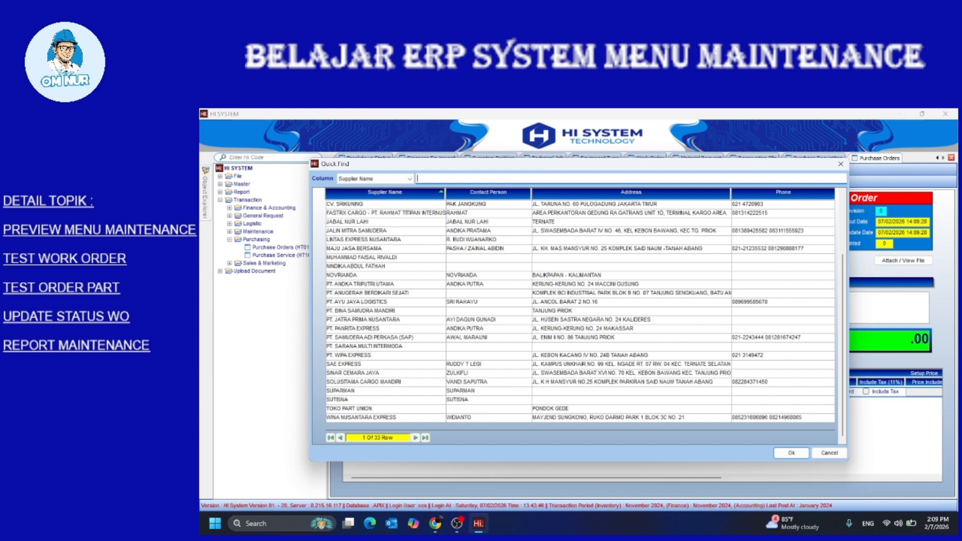
{"action": "left_click", "coordinate": [349, 409]}
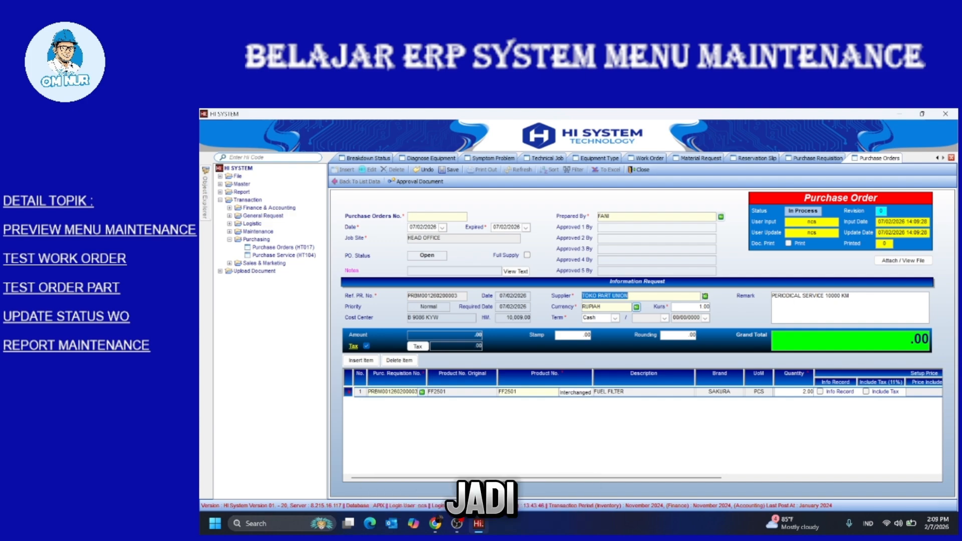
Set the order currency to RUPIAH and the payment term to Credit, 30 days, due 09/03/2026
{"action": "left_click", "coordinate": [636, 307]}
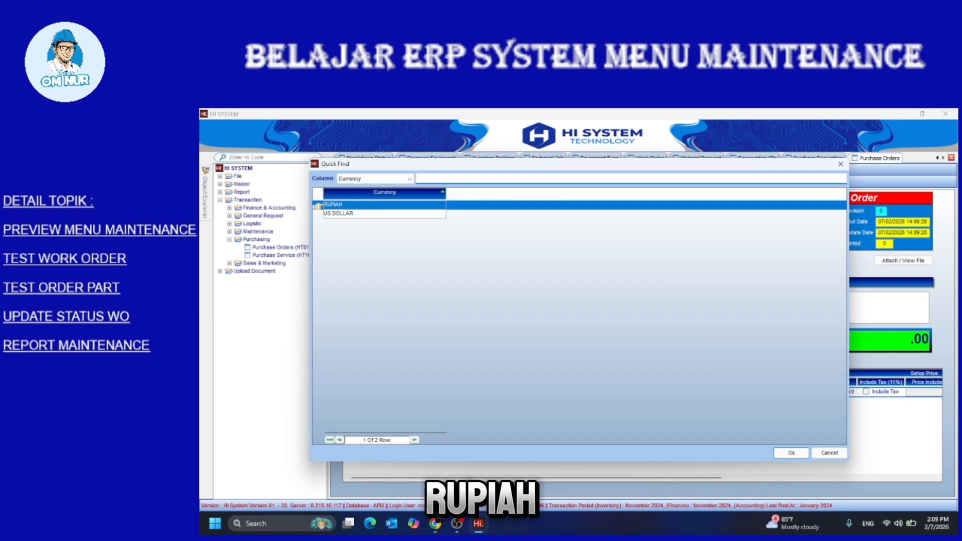
{"action": "key", "text": "Return"}
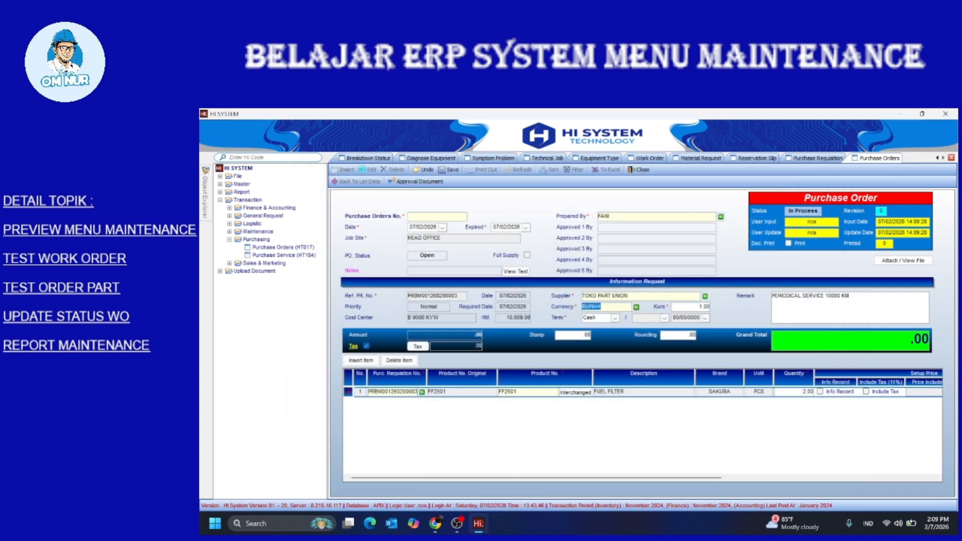
{"action": "left_click", "coordinate": [614, 317]}
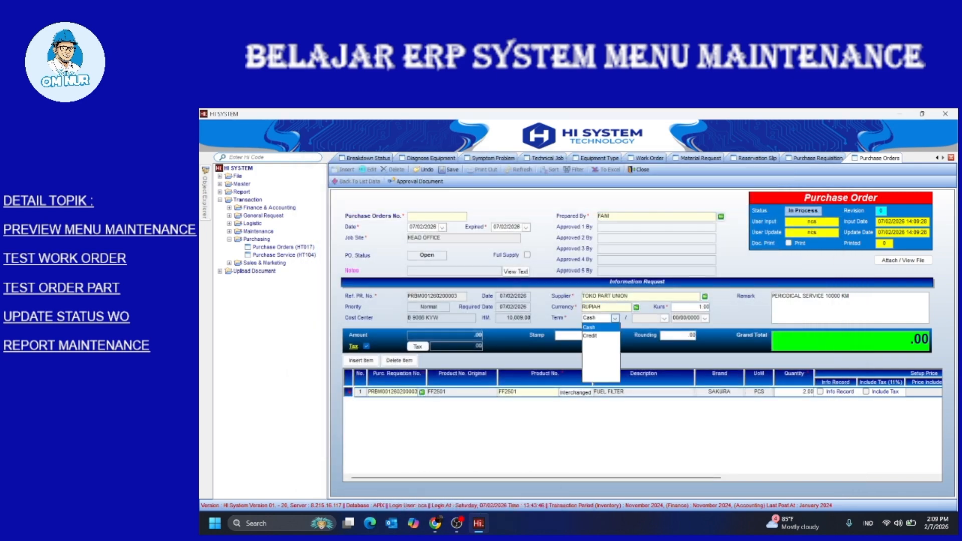
{"action": "left_click", "coordinate": [591, 335]}
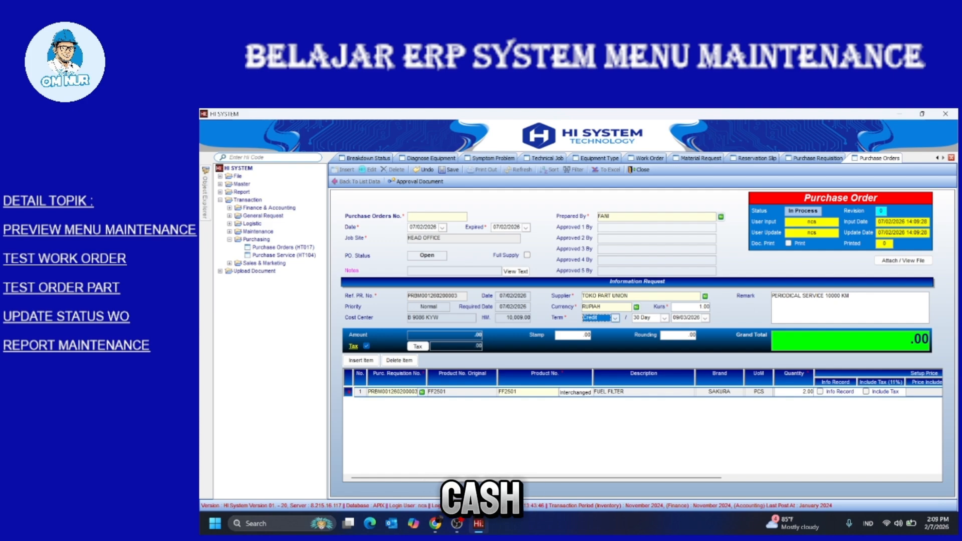
{"action": "left_click", "coordinate": [615, 319]}
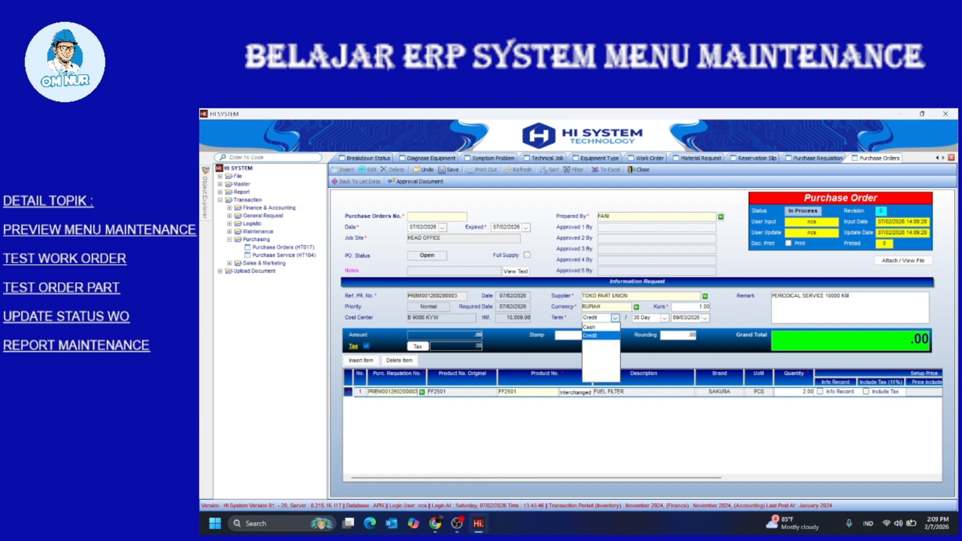
{"action": "left_click", "coordinate": [589, 327]}
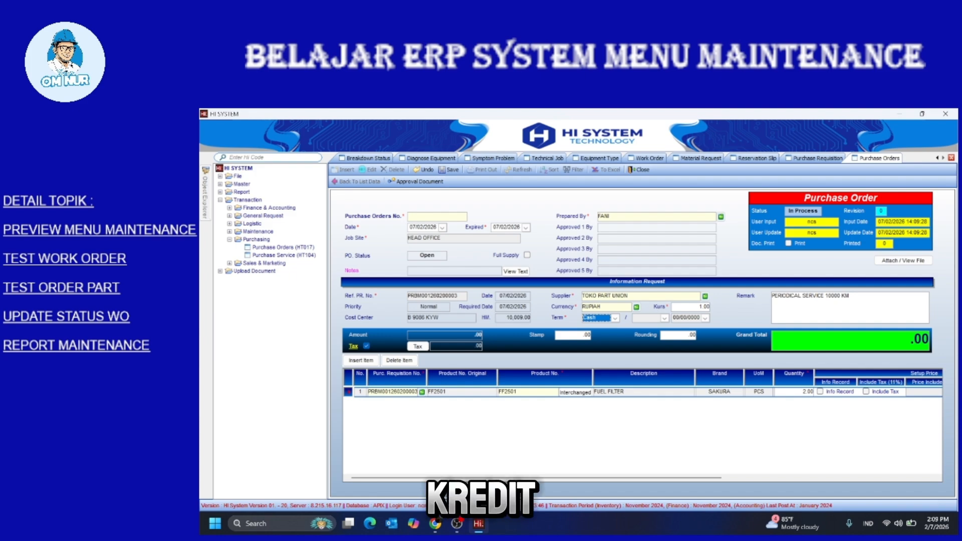
{"action": "left_click", "coordinate": [616, 318]}
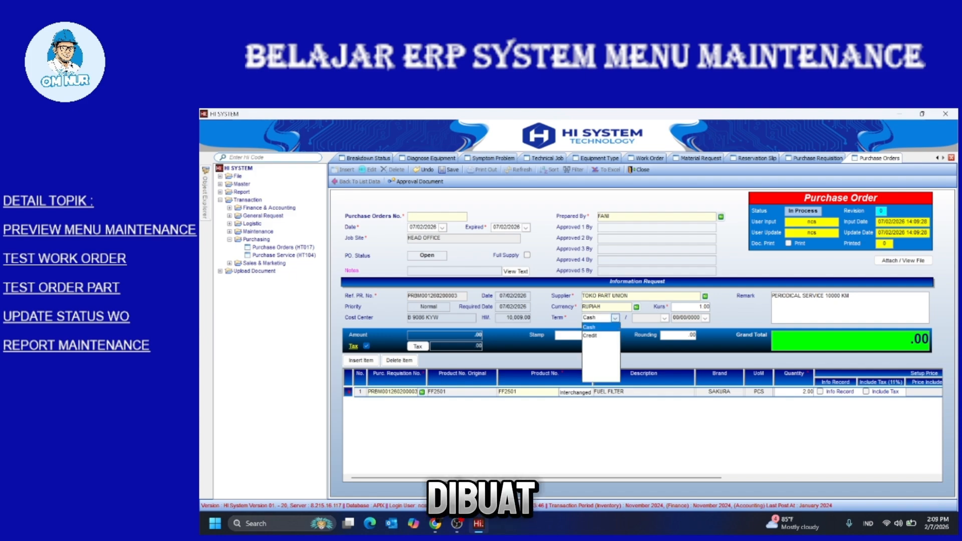
{"action": "left_click", "coordinate": [592, 334]}
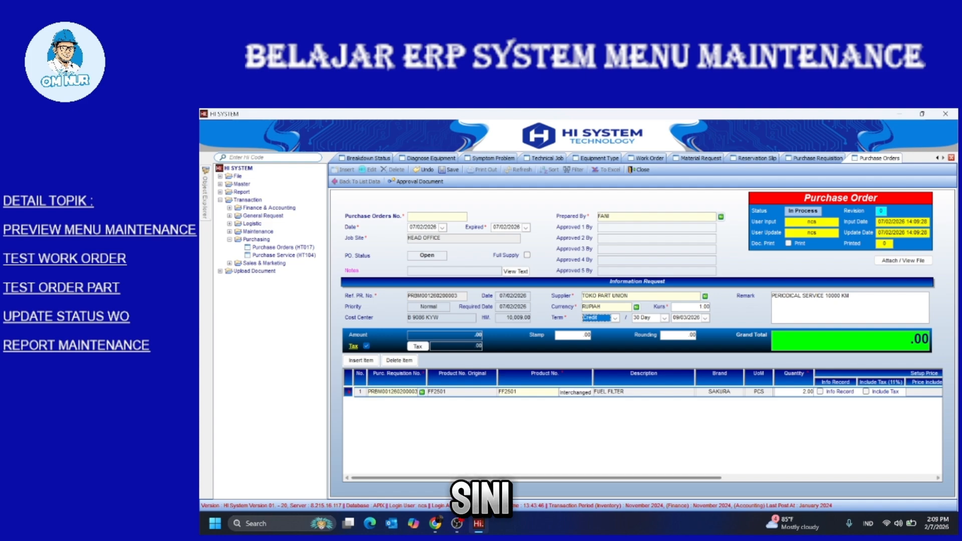
{"action": "left_click_drag", "start_coordinate": [561, 478], "coordinate": [678, 478]}
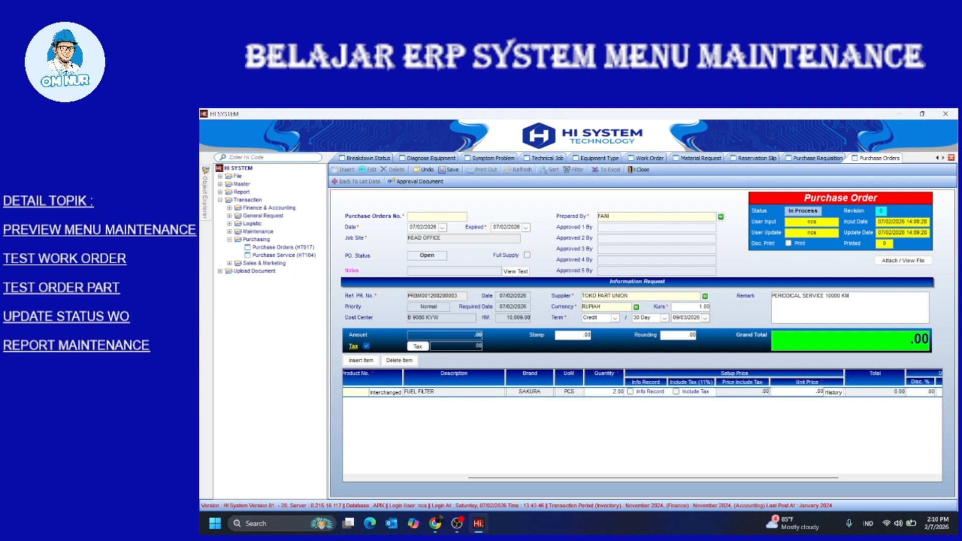
Price the fuel filters at 300,000 each and add PPN IN 11 % tax, totalling 666,000.00
{"action": "type", "text": "3,000"}
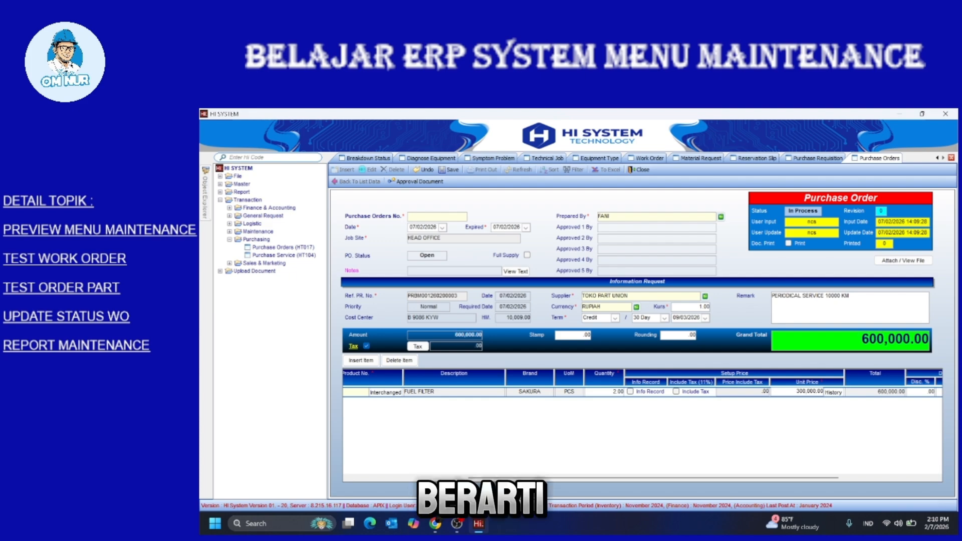
{"action": "left_click_drag", "start_coordinate": [653, 478], "coordinate": [536, 478]}
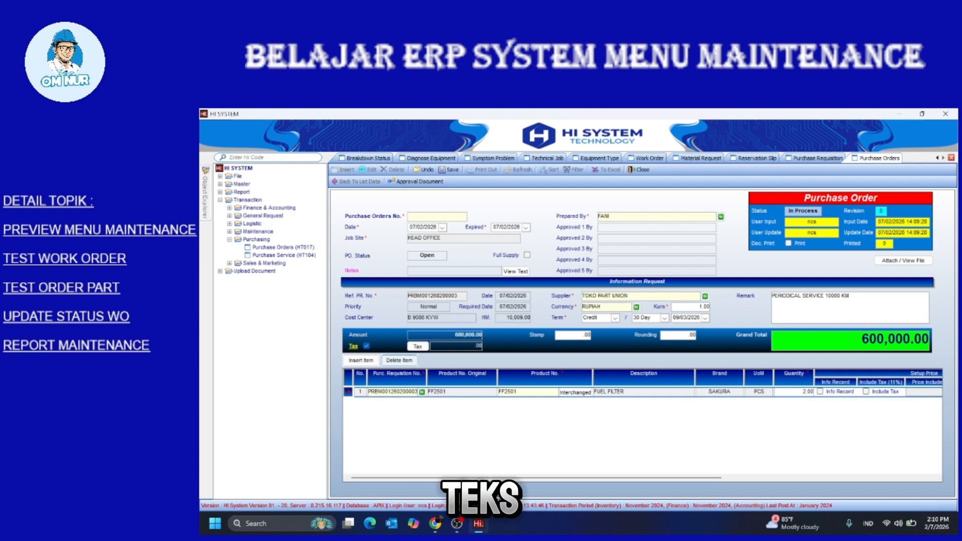
{"action": "left_click", "coordinate": [417, 347]}
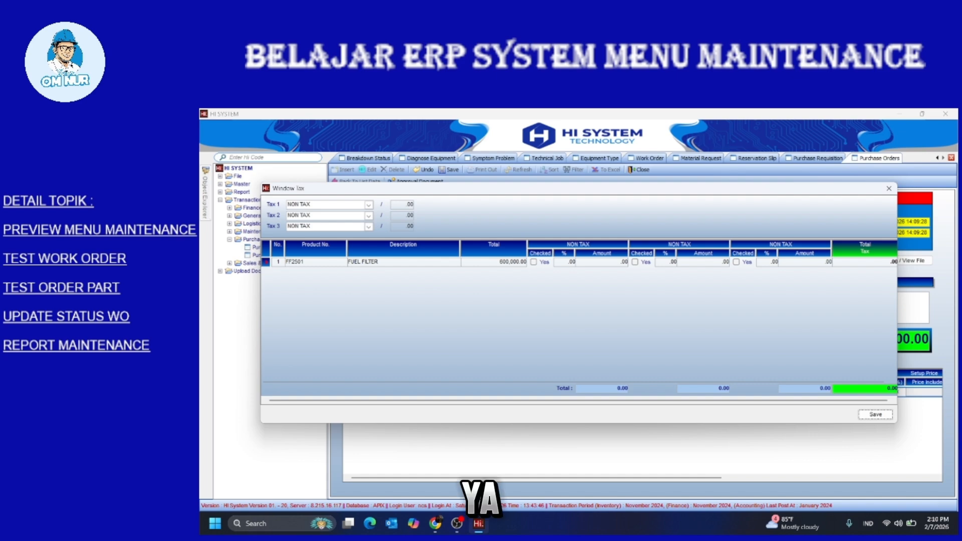
{"action": "left_click", "coordinate": [368, 205]}
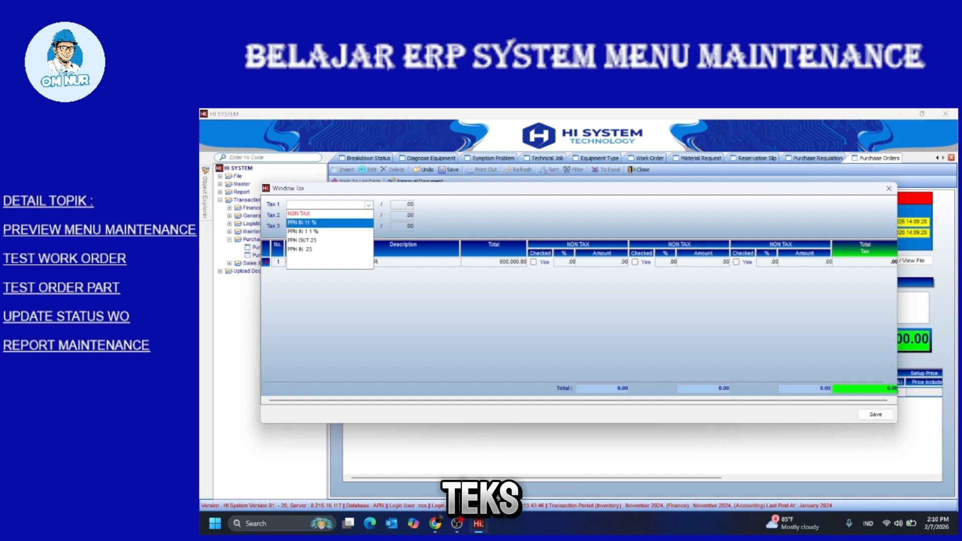
{"action": "left_click", "coordinate": [302, 222]}
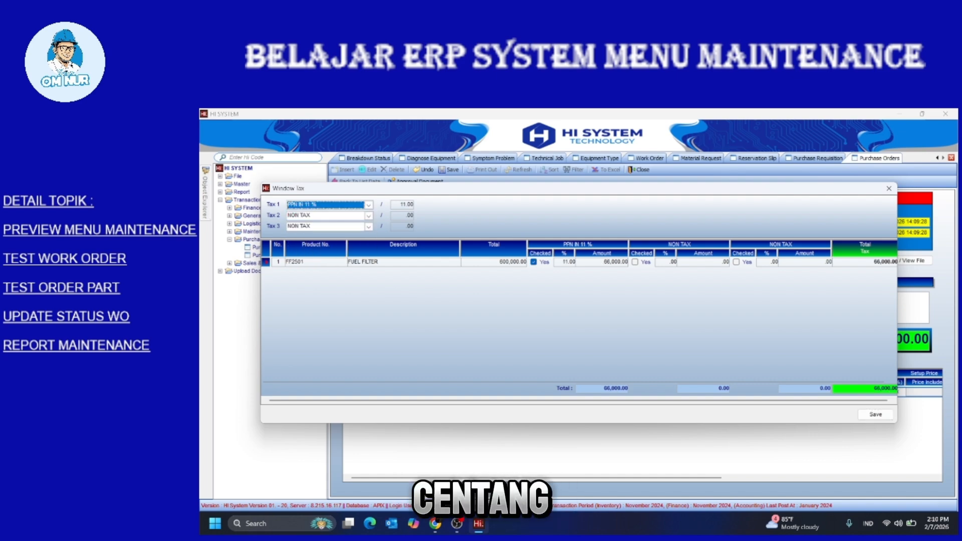
{"action": "left_click", "coordinate": [875, 414]}
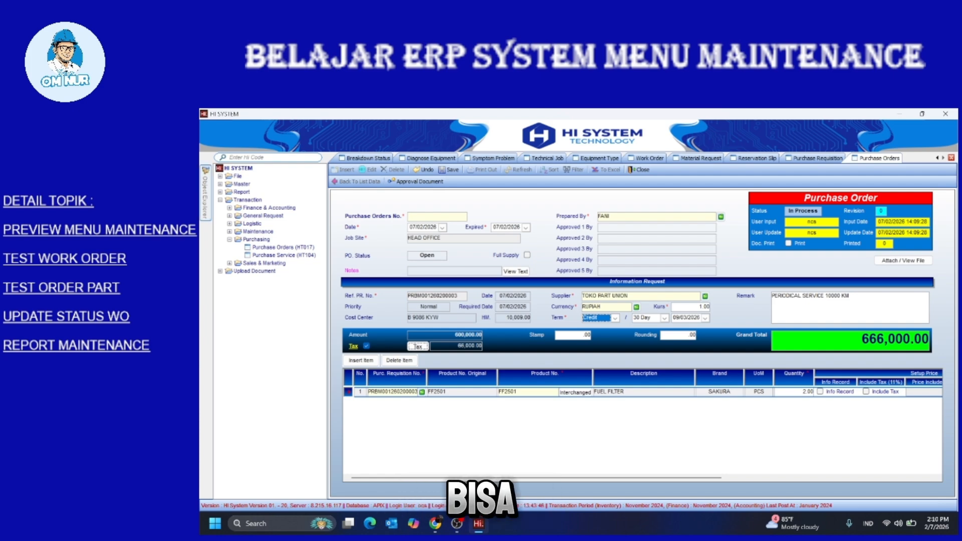
{"action": "left_click", "coordinate": [206, 194]}
{"action": "left_click", "coordinate": [205, 193]}
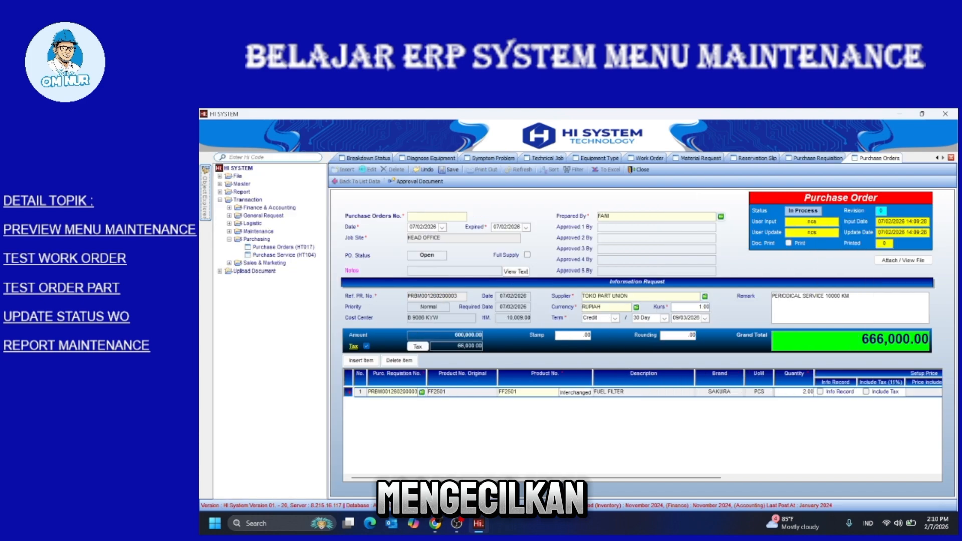
{"action": "left_click", "coordinate": [206, 193]}
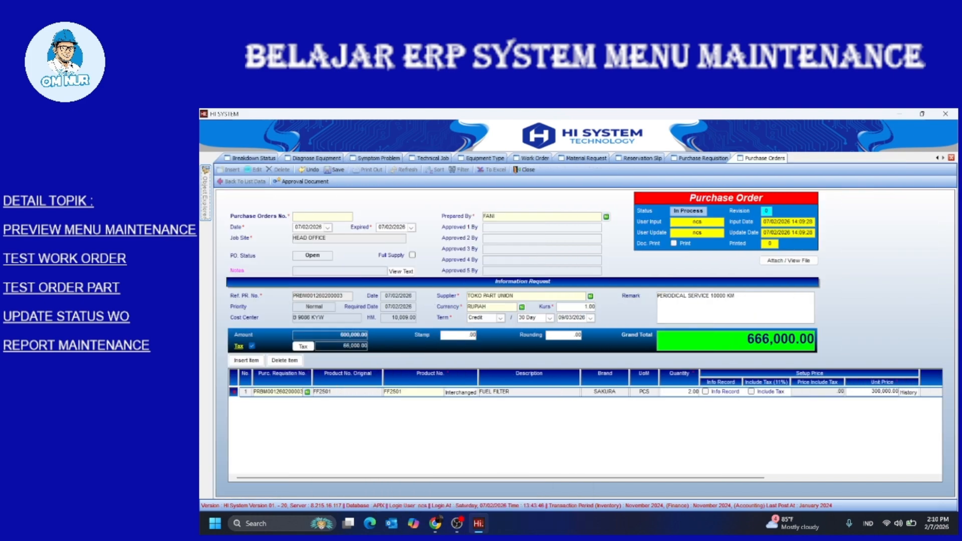
{"action": "left_click", "coordinate": [334, 170]}
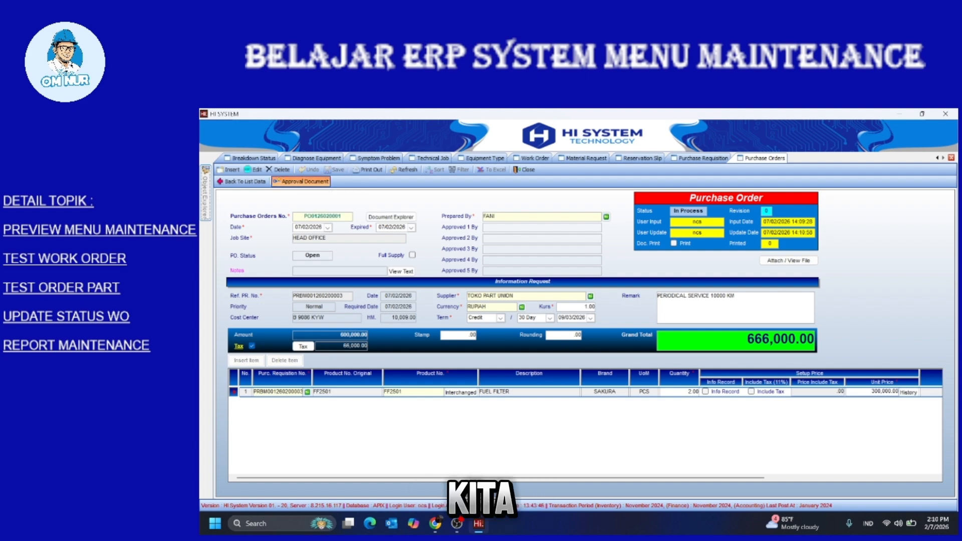
{"action": "left_click", "coordinate": [300, 182]}
{"action": "left_click", "coordinate": [304, 249]}
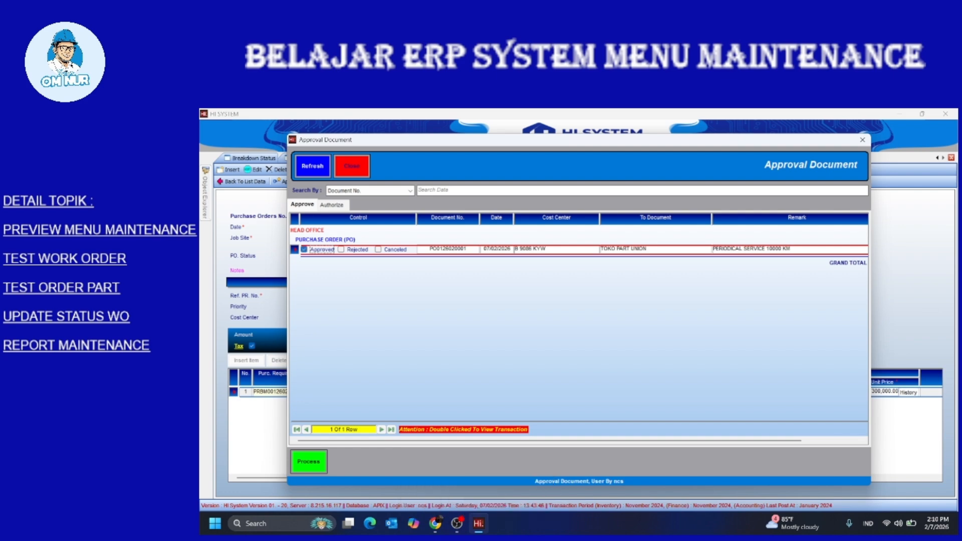
{"action": "left_click", "coordinate": [308, 461]}
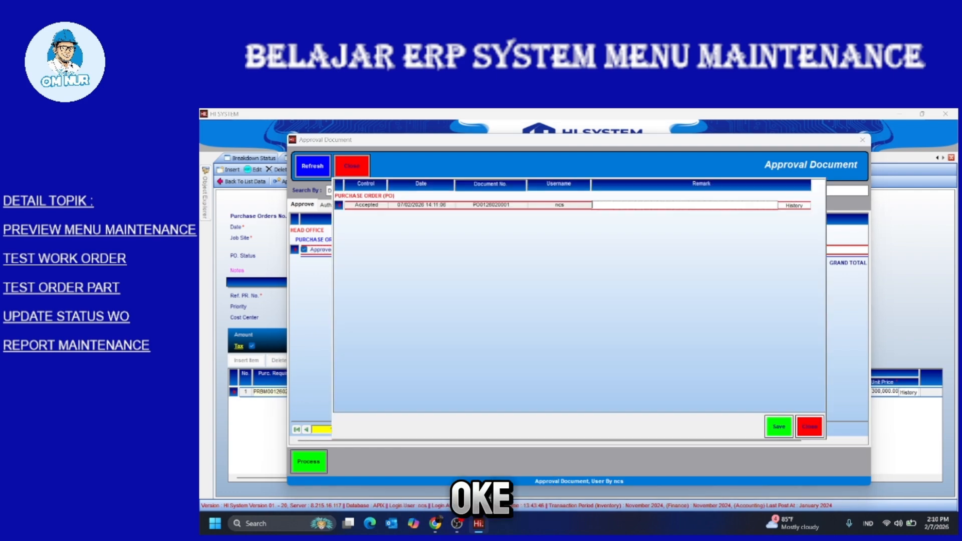
{"action": "left_click", "coordinate": [778, 427]}
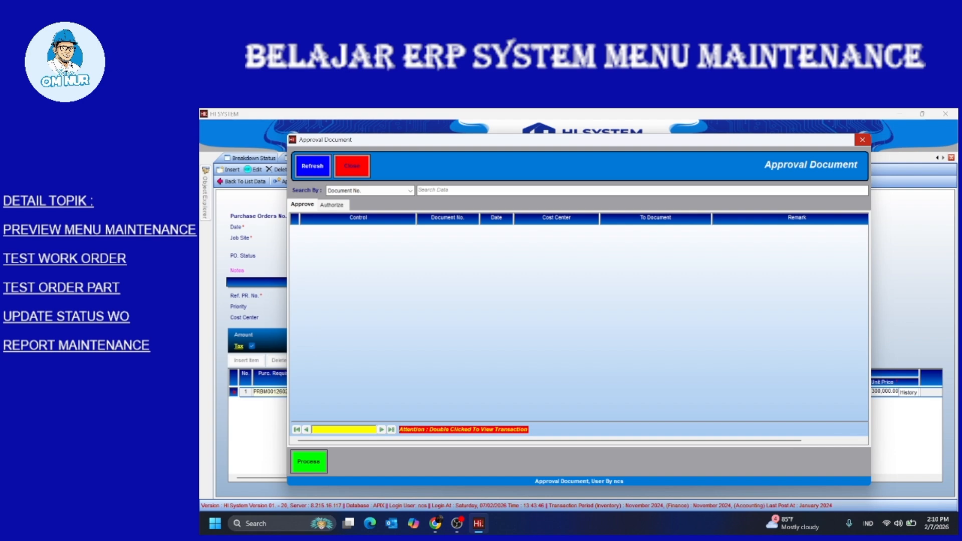
{"action": "left_click", "coordinate": [862, 140]}
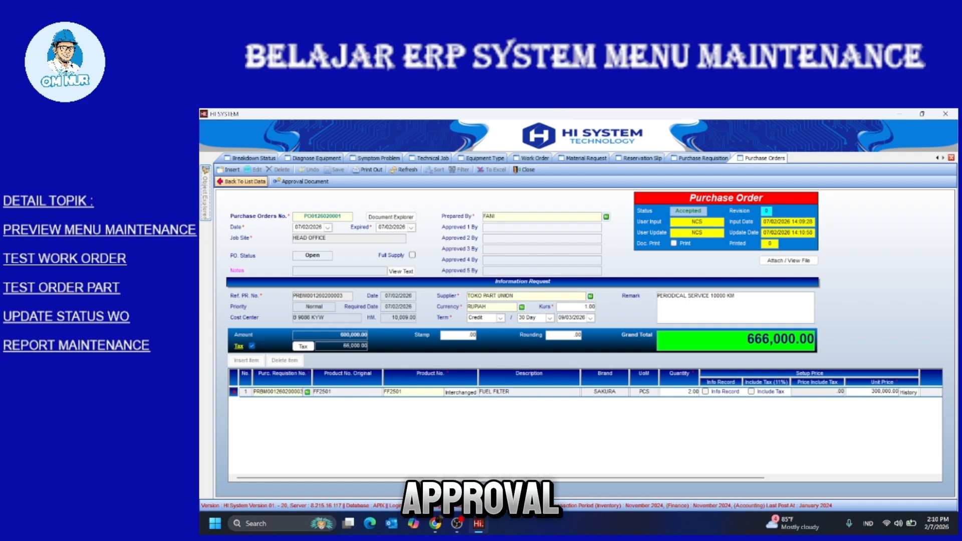
Return to the purchase order list and collapse Purchasing in the navigation tree
{"action": "left_click", "coordinate": [241, 182]}
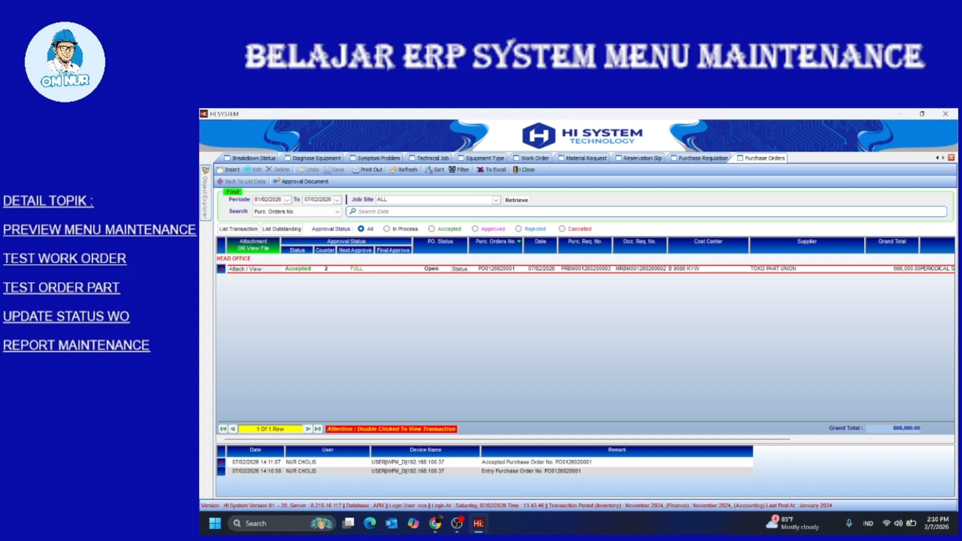
{"action": "left_click", "coordinate": [205, 197]}
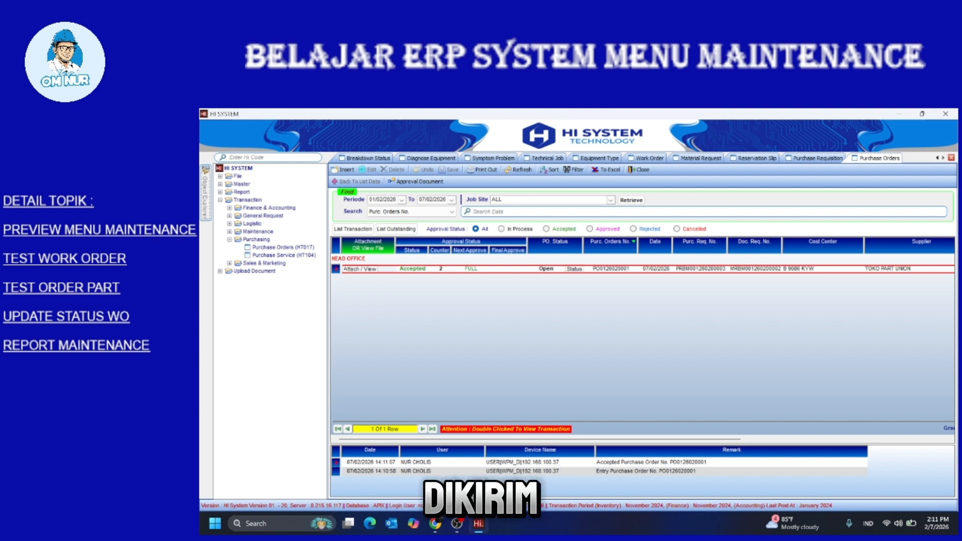
{"action": "left_click", "coordinate": [229, 240]}
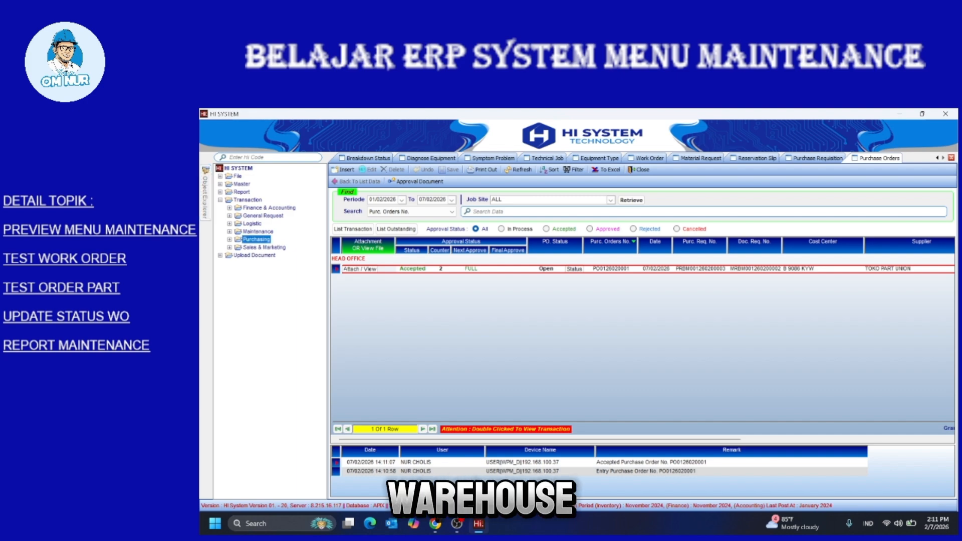
Open Logistic > Goods Control > Goods Receipt PO and list outstanding purchase orders
{"action": "double_click", "coordinate": [252, 224]}
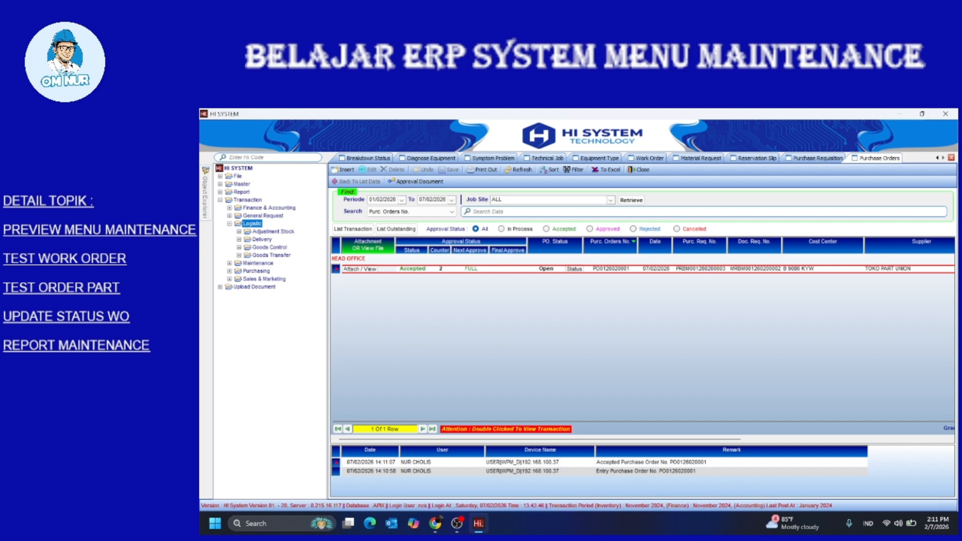
{"action": "double_click", "coordinate": [269, 247]}
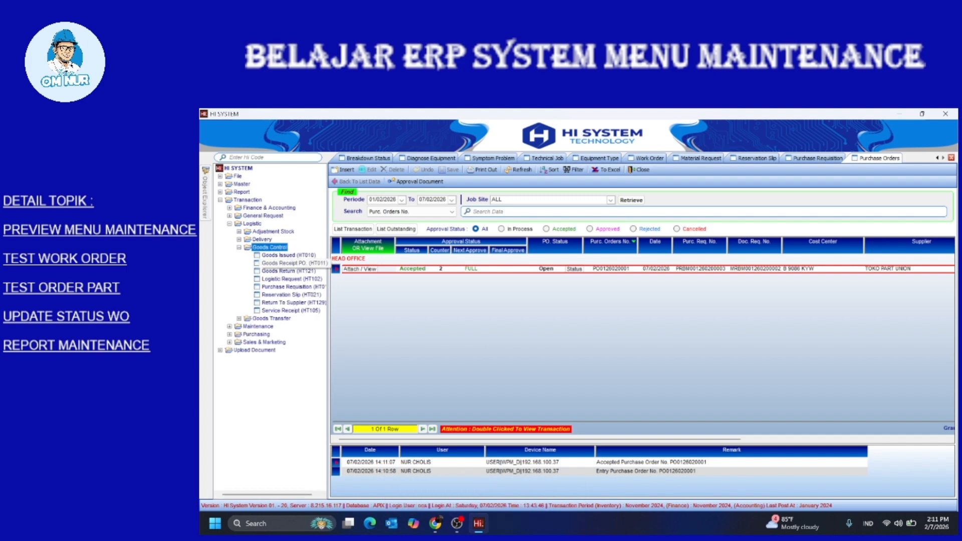
{"action": "double_click", "coordinate": [293, 263]}
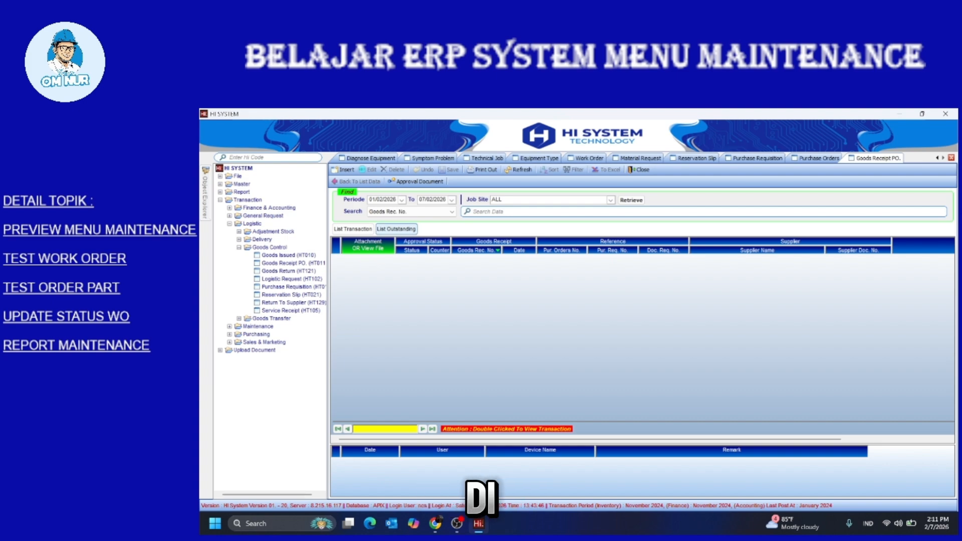
{"action": "left_click", "coordinate": [395, 228]}
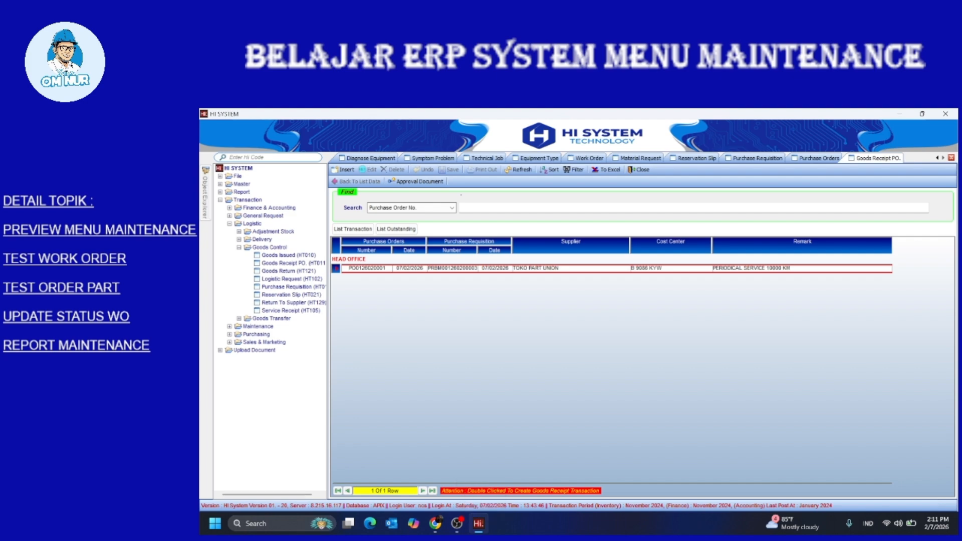
{"action": "double_click", "coordinate": [367, 268]}
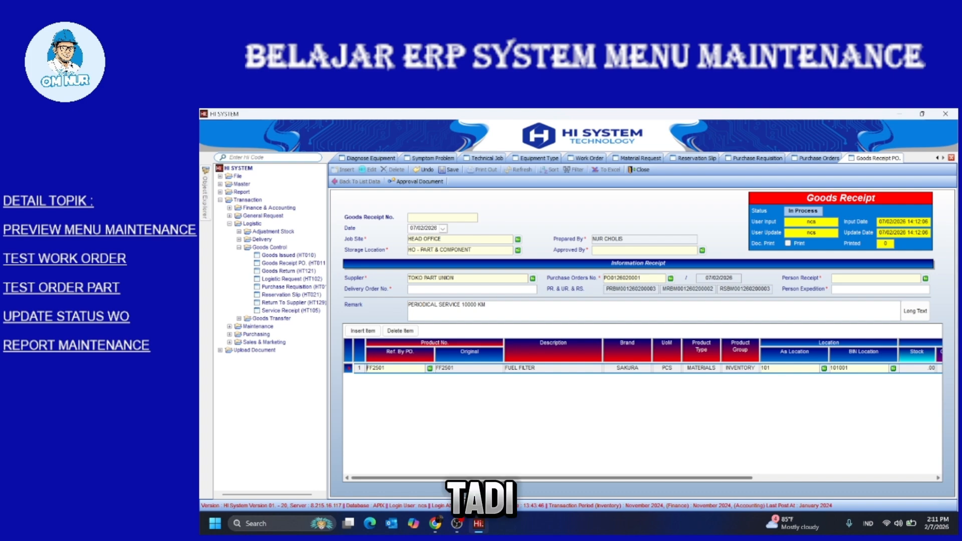
{"action": "scroll", "coordinate": [636, 408], "scroll_direction": "right", "scroll_amount": 5}
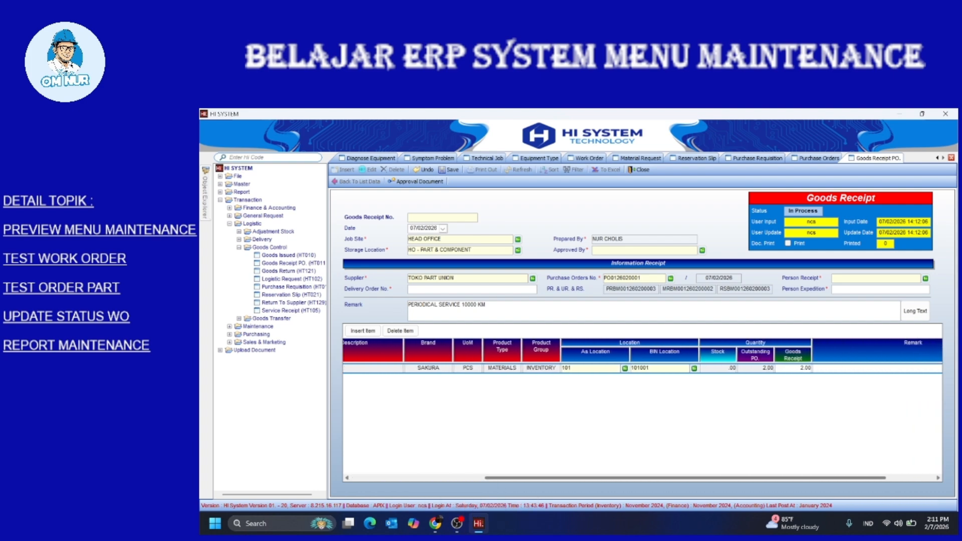
{"action": "scroll", "coordinate": [635, 408], "scroll_direction": "right", "scroll_amount": 2}
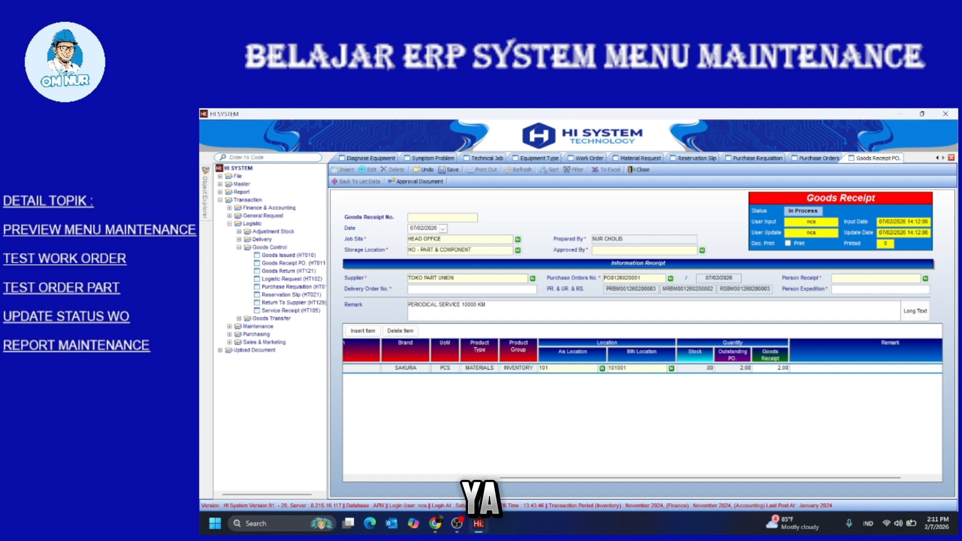
{"action": "double_click", "coordinate": [780, 367]}
{"action": "type", "text": "1"}
{"action": "key", "text": "Return"}
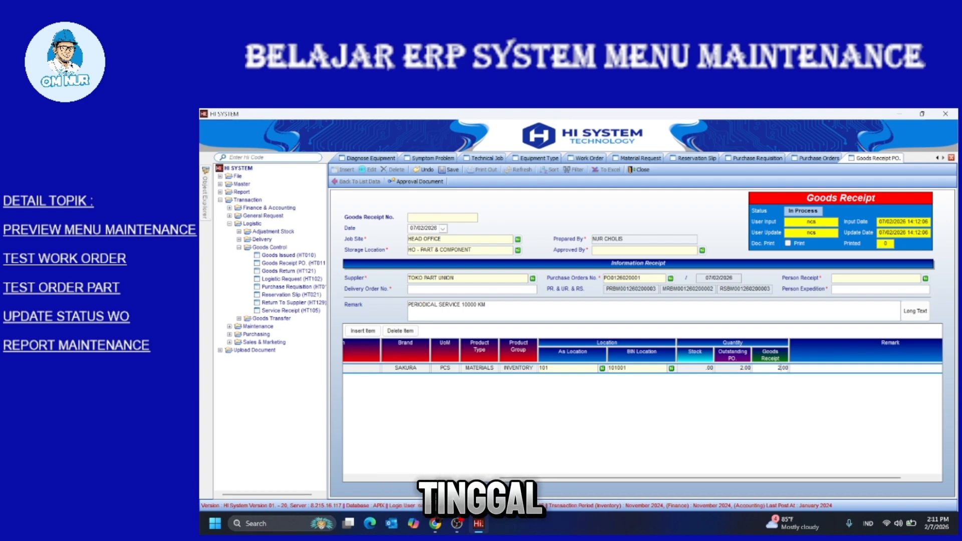
{"action": "type", "text": "2"}
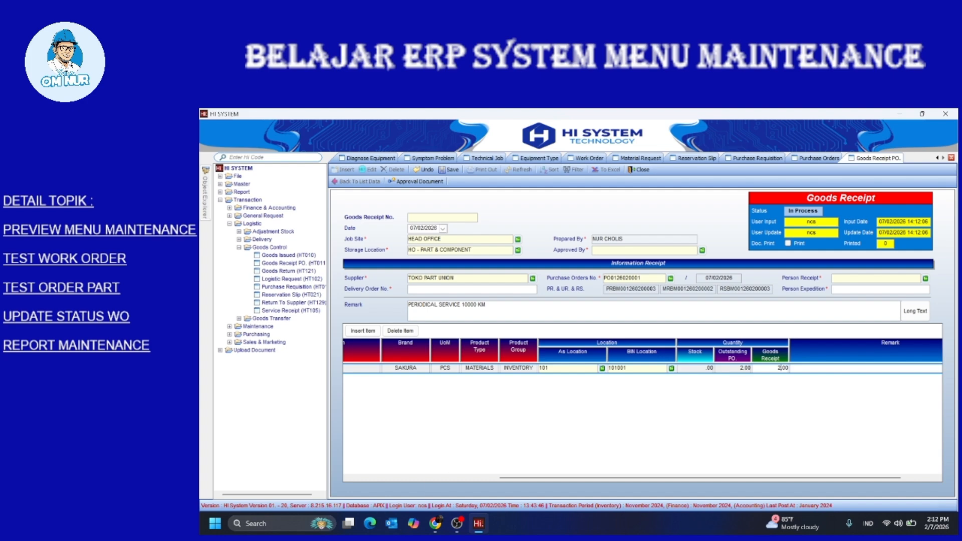
Enter delivery order DO0035, the receiving warehouse man, the expedition person and the approver
{"action": "left_click", "coordinate": [410, 289]}
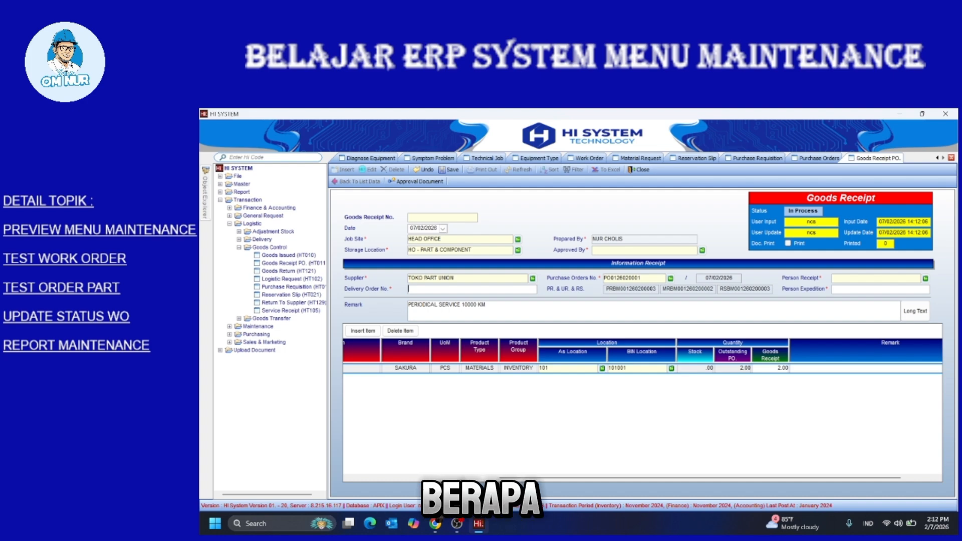
{"action": "type", "text": "DO"}
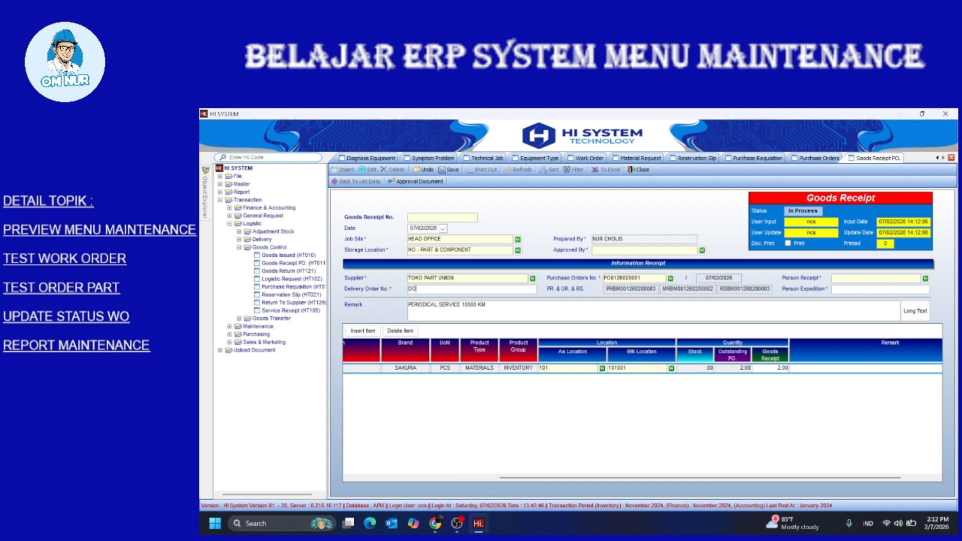
{"action": "type", "text": "003"}
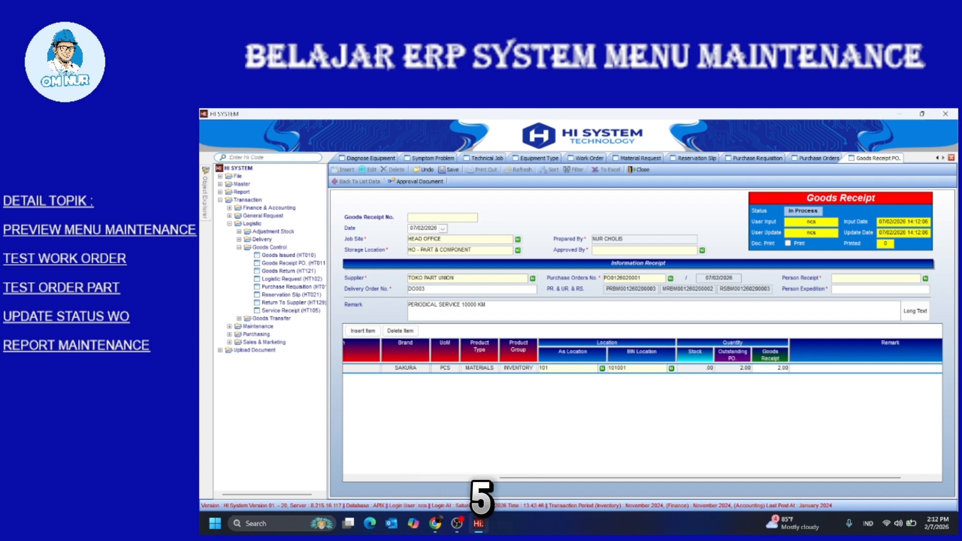
{"action": "type", "text": "5"}
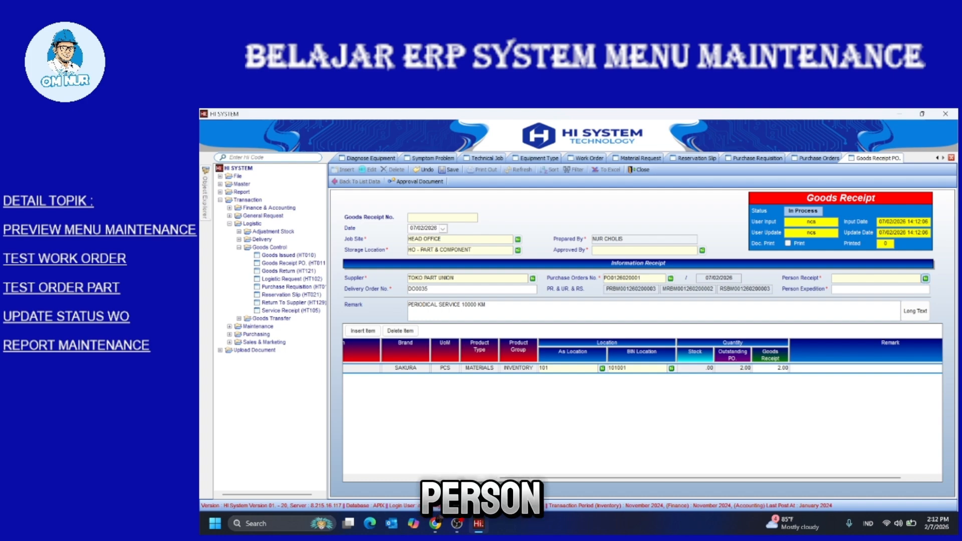
{"action": "left_click", "coordinate": [925, 278]}
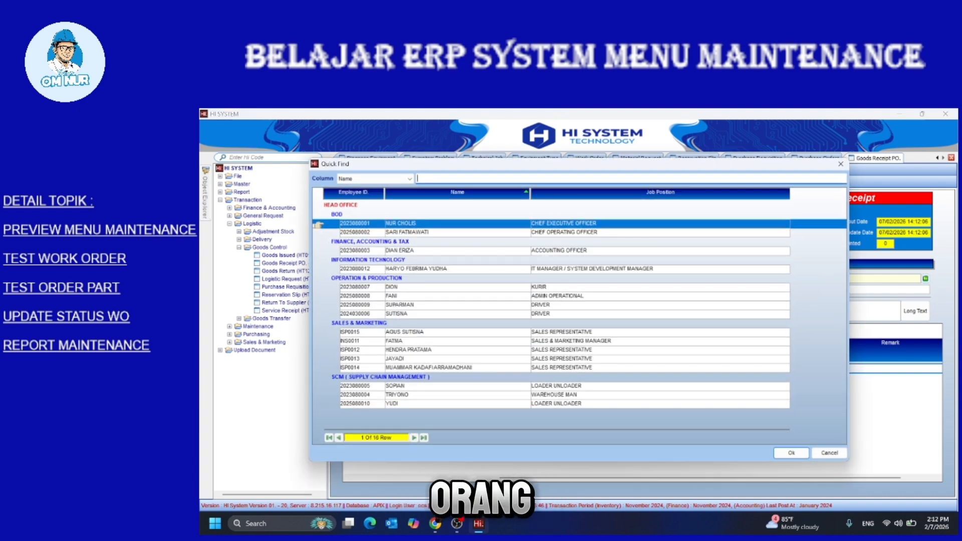
{"action": "double_click", "coordinate": [457, 395]}
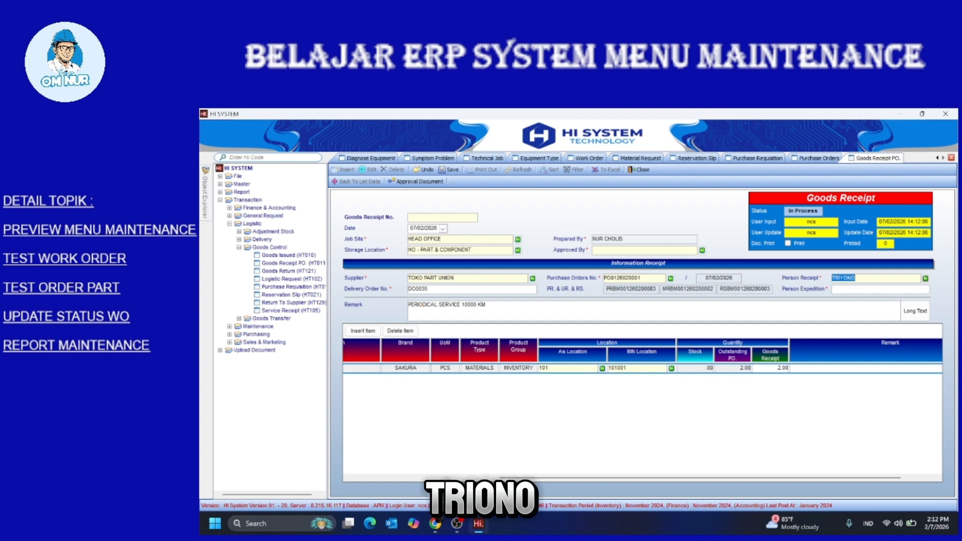
{"action": "left_click", "coordinate": [880, 289]}
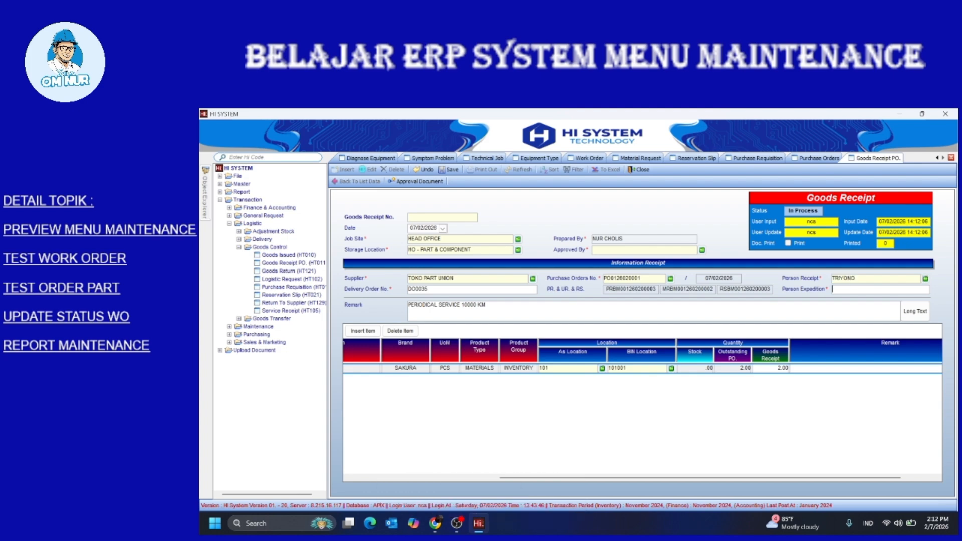
{"action": "type", "text": "BUD"}
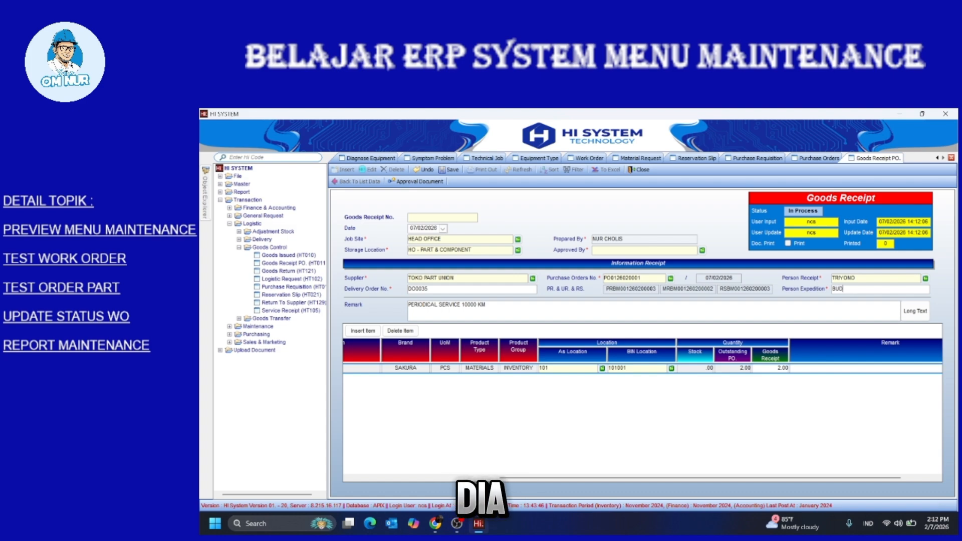
{"action": "type", "text": "I"}
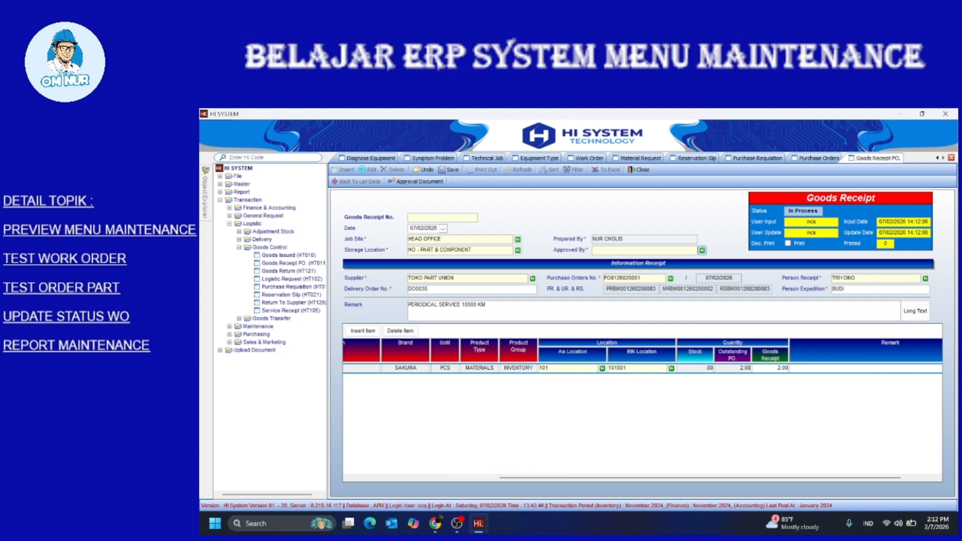
{"action": "left_click", "coordinate": [701, 250]}
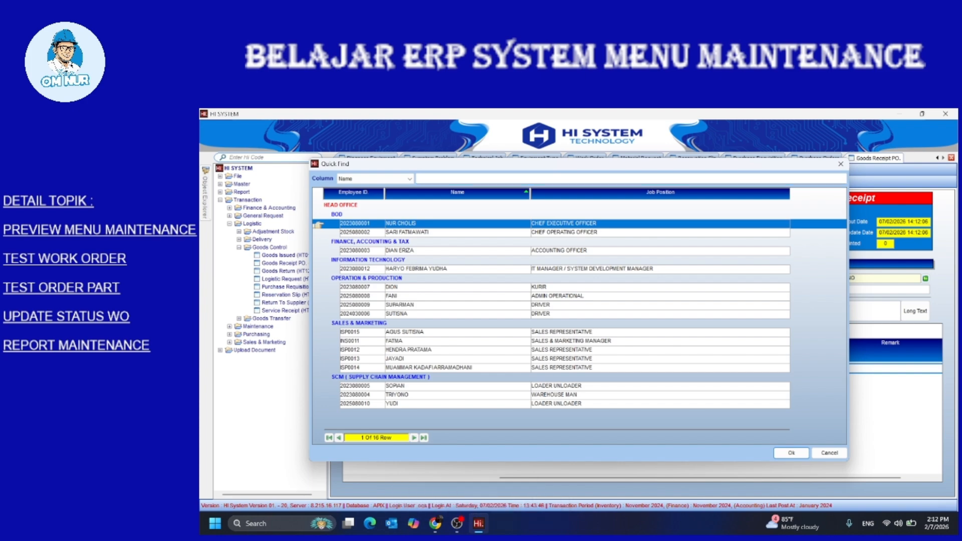
{"action": "key", "text": "Return"}
{"action": "left_click", "coordinate": [781, 368]}
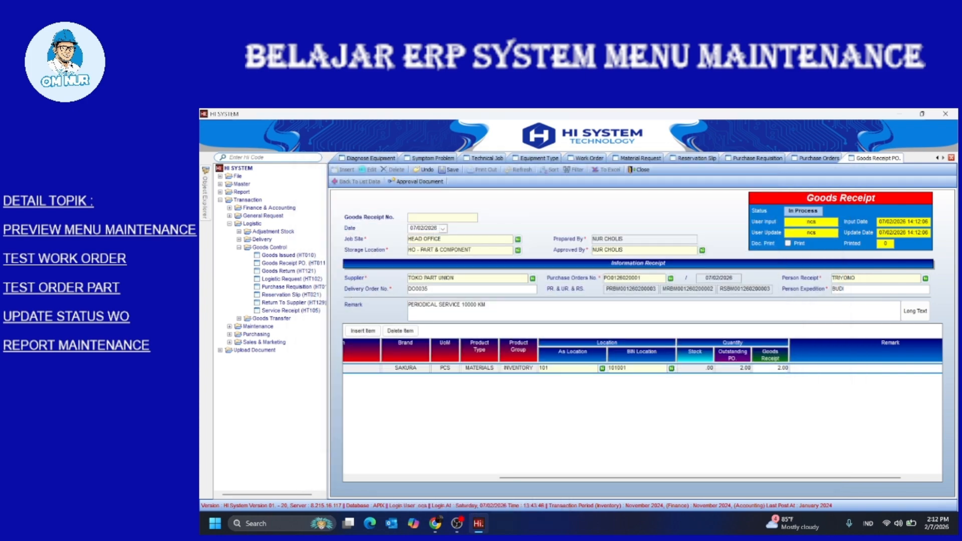
{"action": "left_click", "coordinate": [607, 250]}
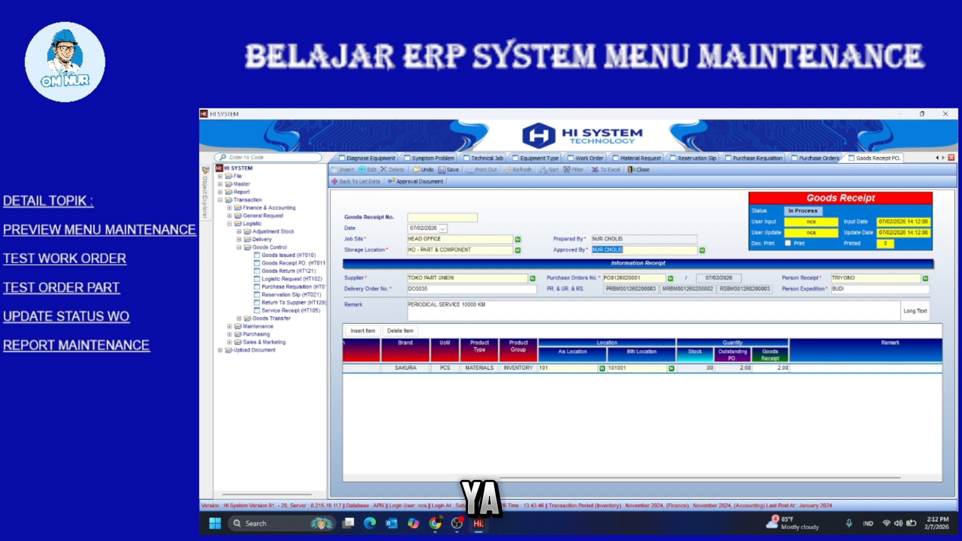
{"action": "key", "text": "ctrl+s"}
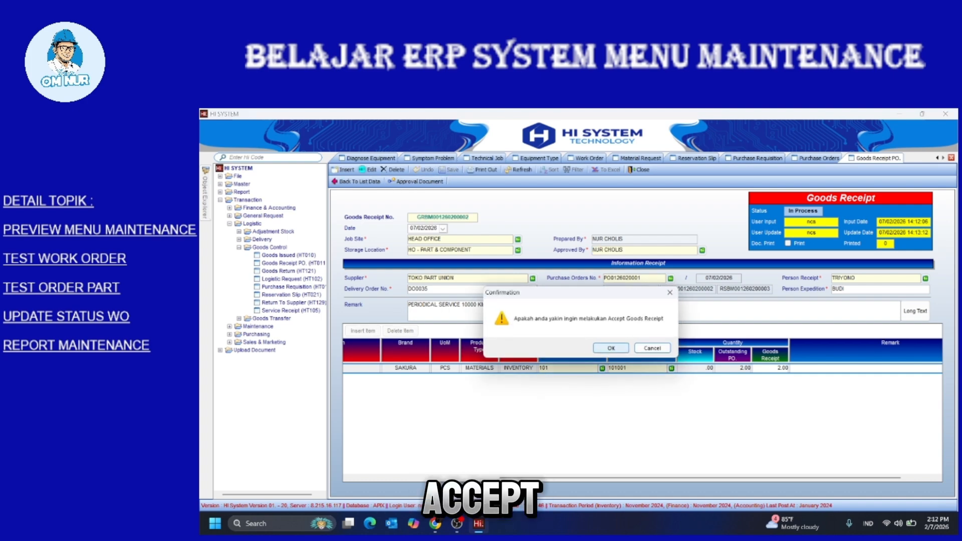
{"action": "left_click", "coordinate": [611, 348]}
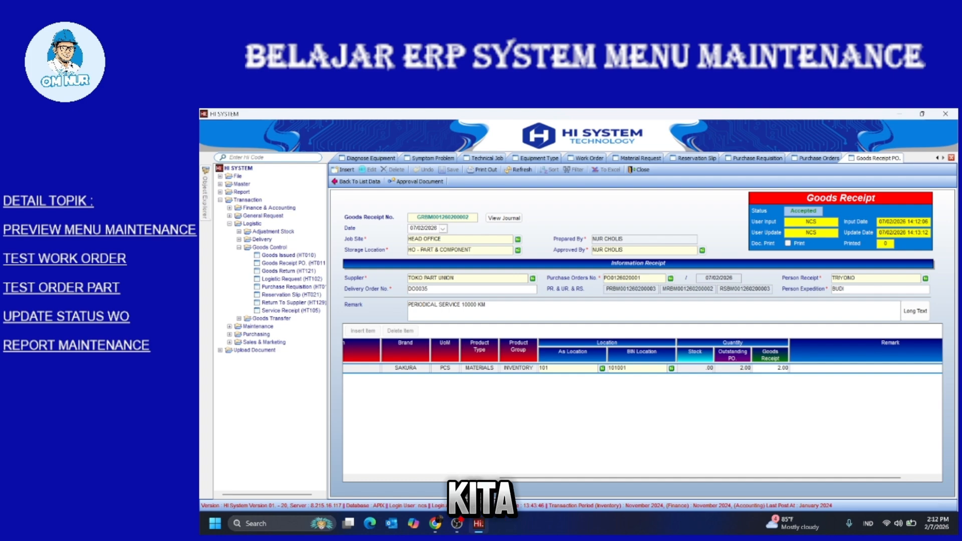
{"action": "left_click", "coordinate": [239, 248]}
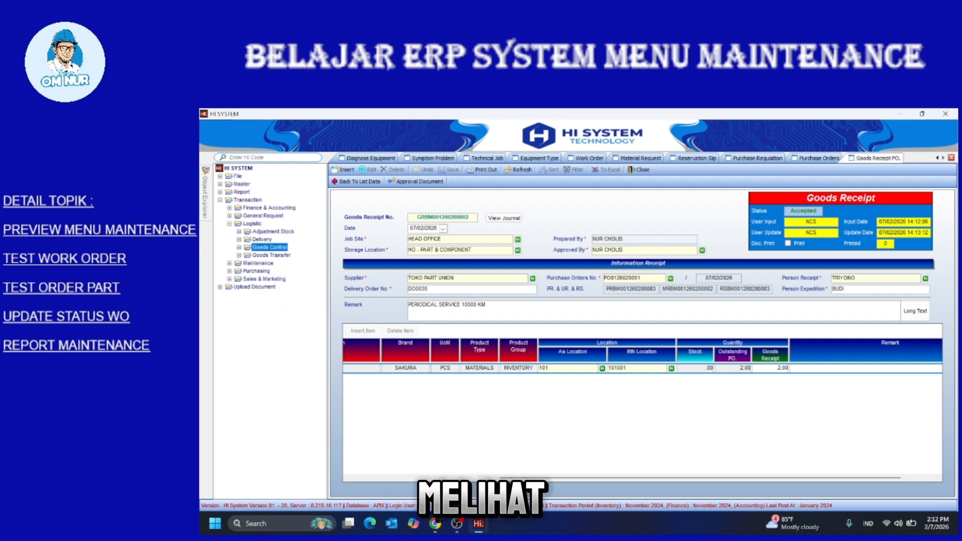
{"action": "left_click", "coordinate": [229, 224]}
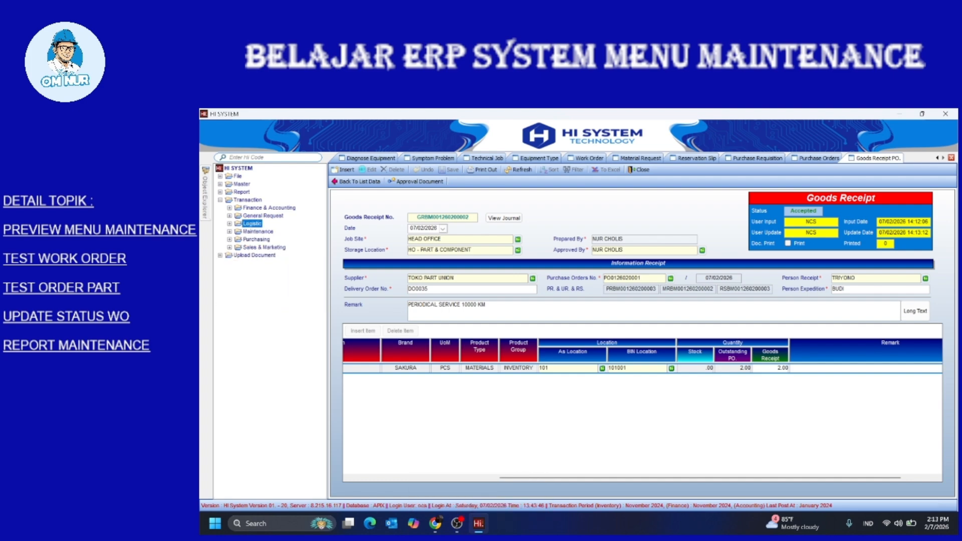
View the Goods Receipt Report (HR023) showing the 666,000.00 fuel-filter receipt, then the Stock Report (HR011)
{"action": "left_click", "coordinate": [241, 192]}
{"action": "double_click", "coordinate": [242, 192]}
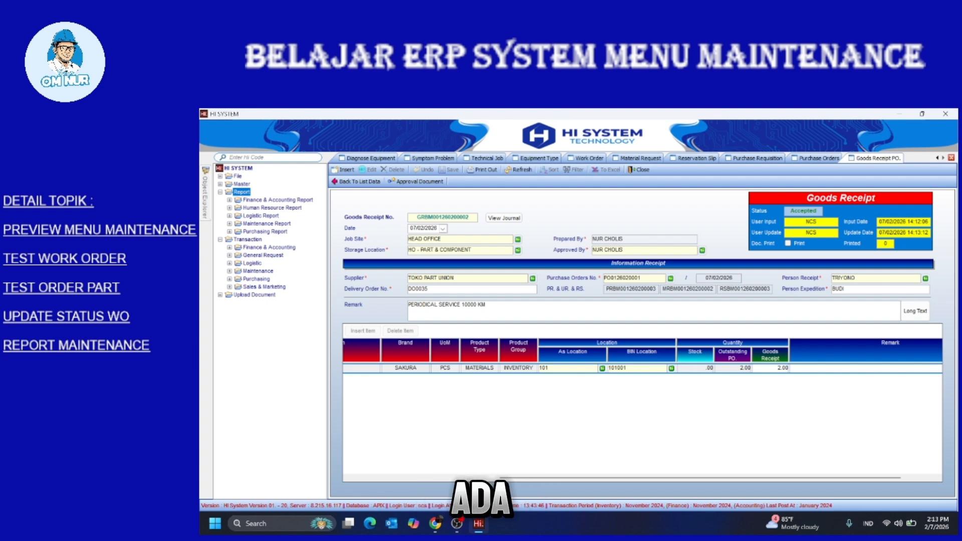
{"action": "double_click", "coordinate": [260, 215]}
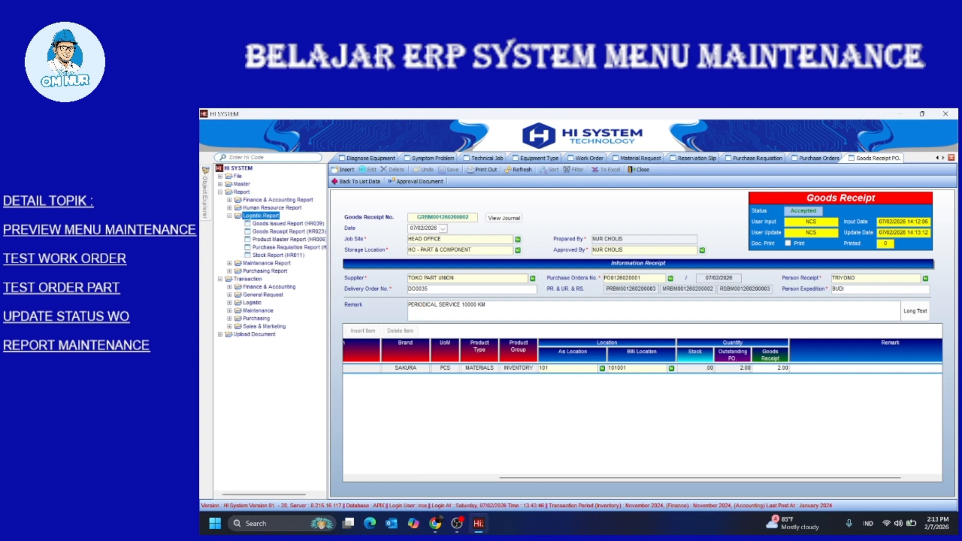
{"action": "double_click", "coordinate": [288, 232]}
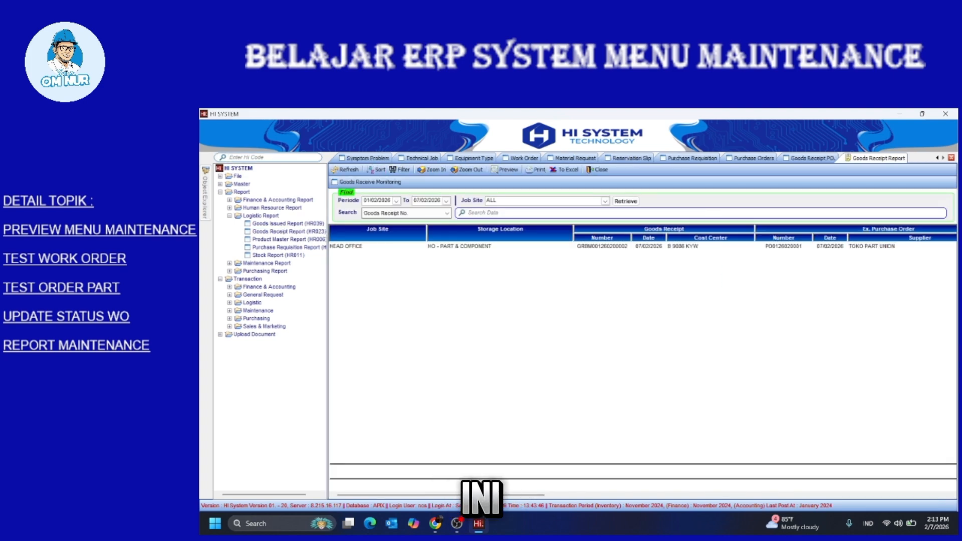
{"action": "mouse_move", "coordinate": [441, 495]}
{"action": "left_mouse_down"}
{"action": "mouse_move", "coordinate": [844, 495]}
{"action": "mouse_move", "coordinate": [436, 495]}
{"action": "left_mouse_up"}
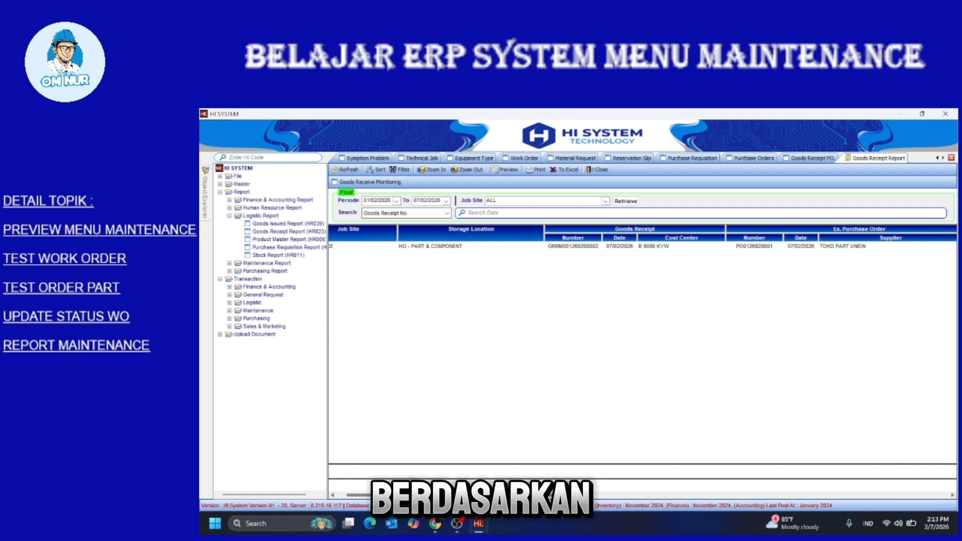
{"action": "left_click_drag", "start_coordinate": [550, 495], "coordinate": [541, 494]}
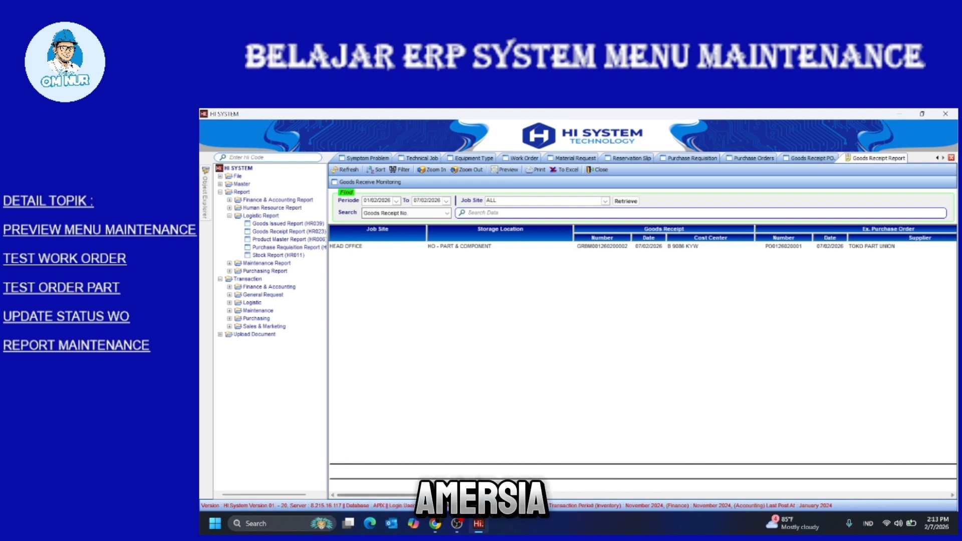
{"action": "double_click", "coordinate": [278, 255]}
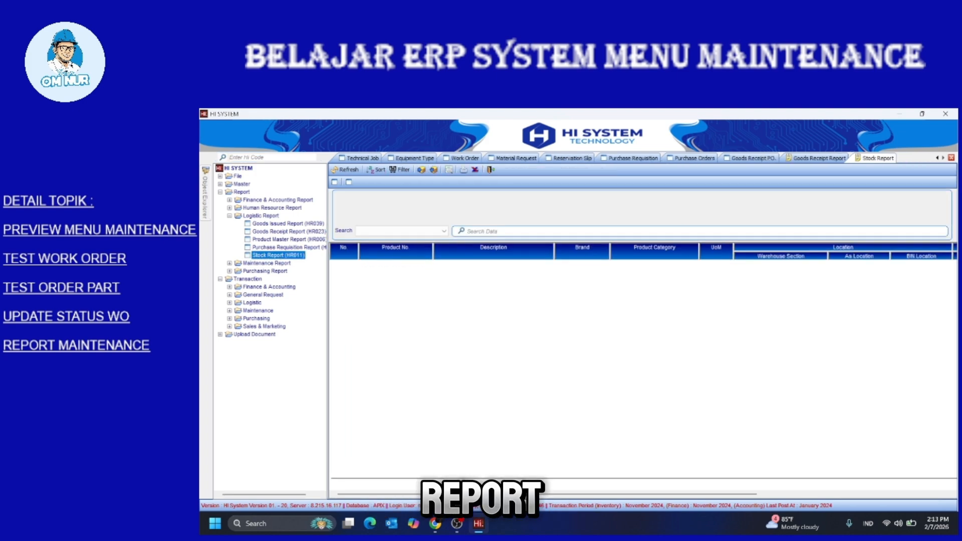
Load the stock report and check the FF2501 FUEL FILTER: 2.00 received in, 2.00 ending stock
{"action": "left_click", "coordinate": [656, 208]}
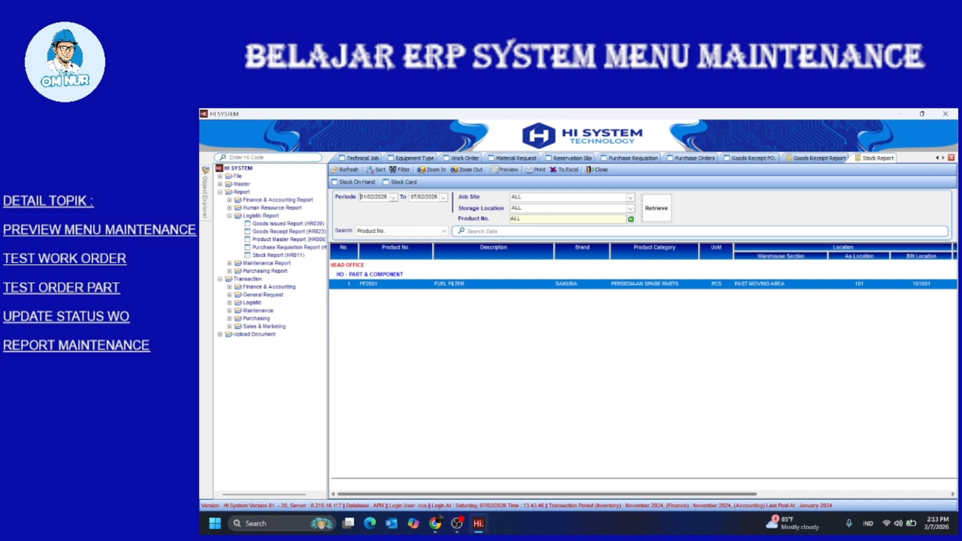
{"action": "left_click_drag", "start_coordinate": [547, 494], "coordinate": [726, 494]}
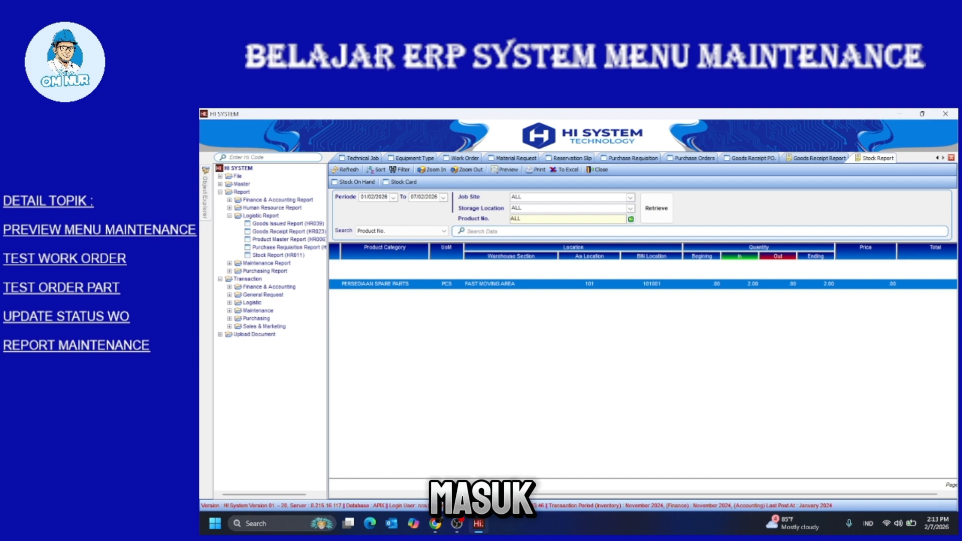
{"action": "left_click_drag", "start_coordinate": [727, 494], "coordinate": [546, 494]}
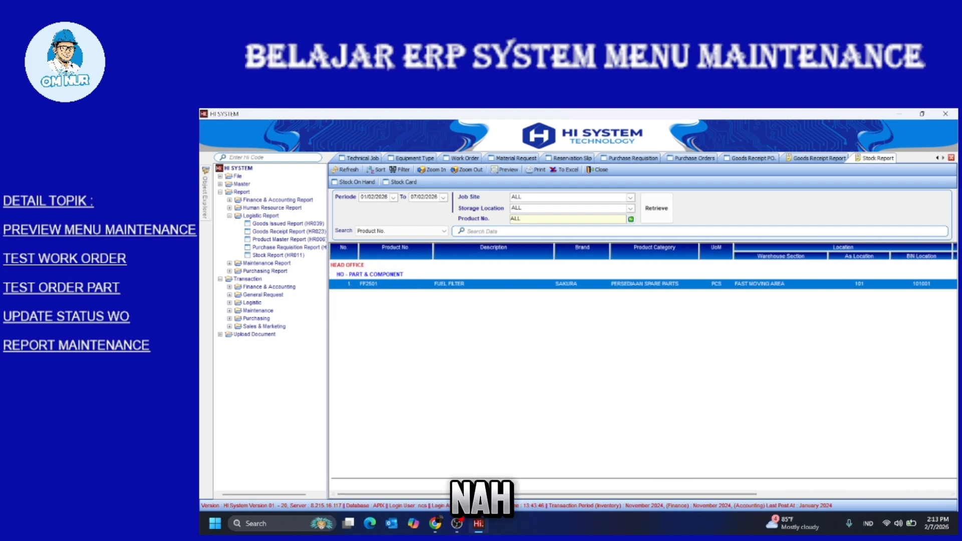
Collapse the report tree and re-expand the Transaction section
{"action": "left_click", "coordinate": [230, 216]}
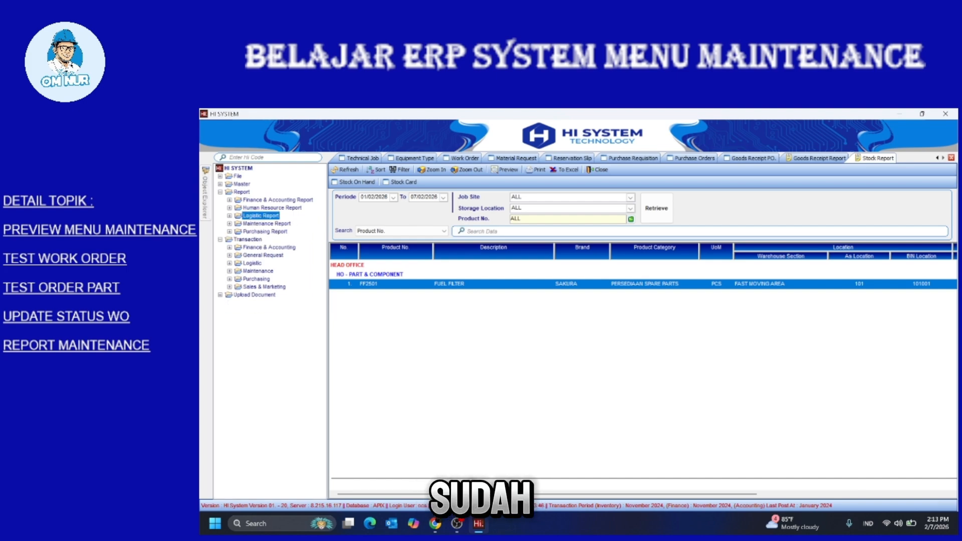
{"action": "left_click", "coordinate": [220, 192]}
{"action": "left_click", "coordinate": [220, 200]}
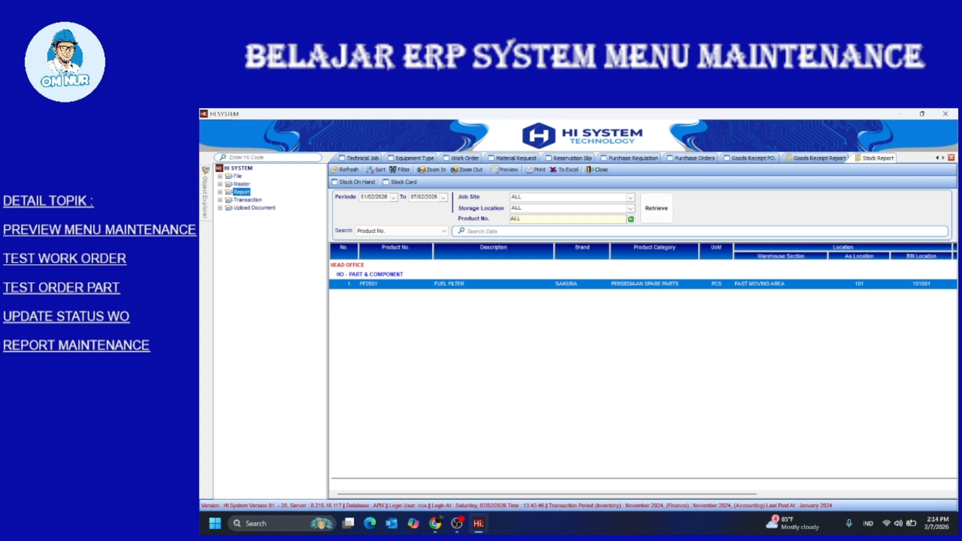
{"action": "left_click", "coordinate": [220, 200]}
{"action": "double_click", "coordinate": [258, 231]}
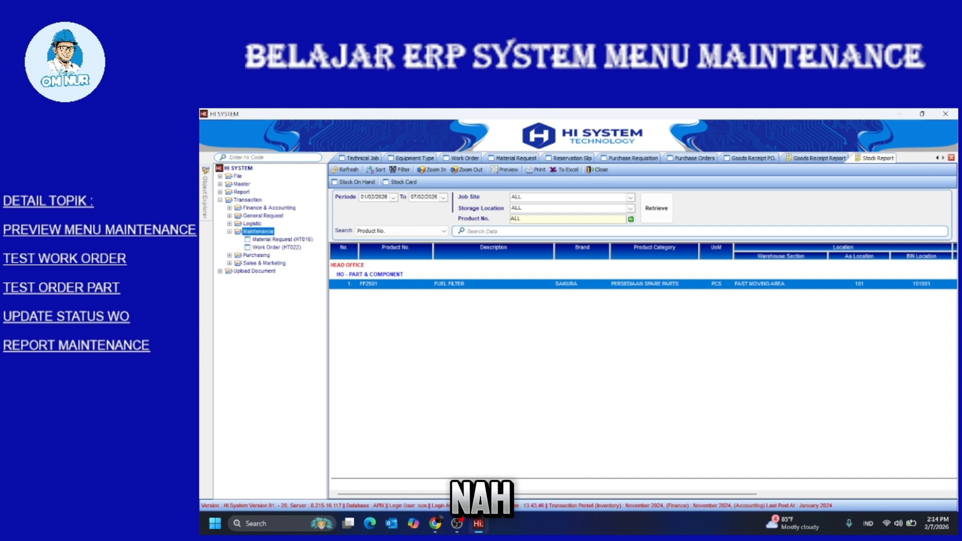
{"action": "left_click", "coordinate": [547, 493]}
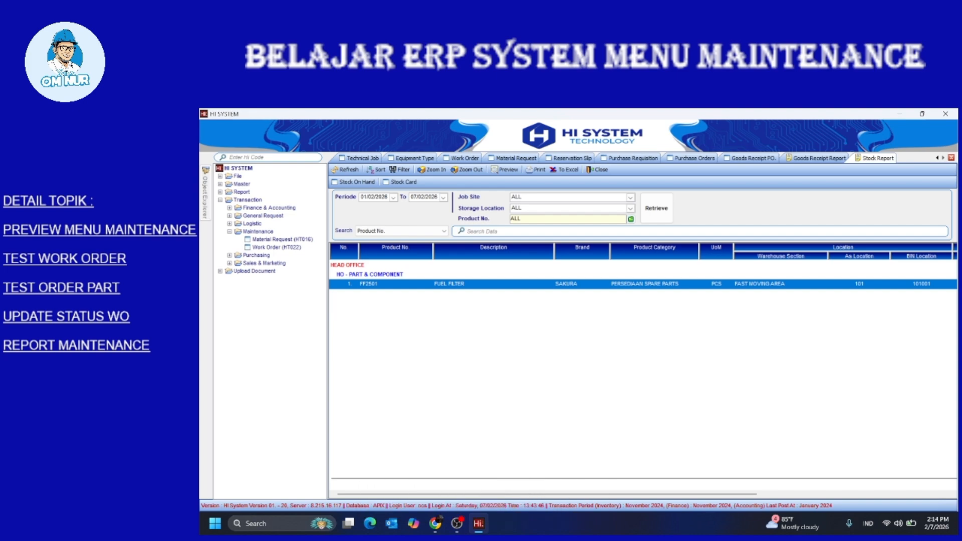
{"action": "double_click", "coordinate": [252, 224]}
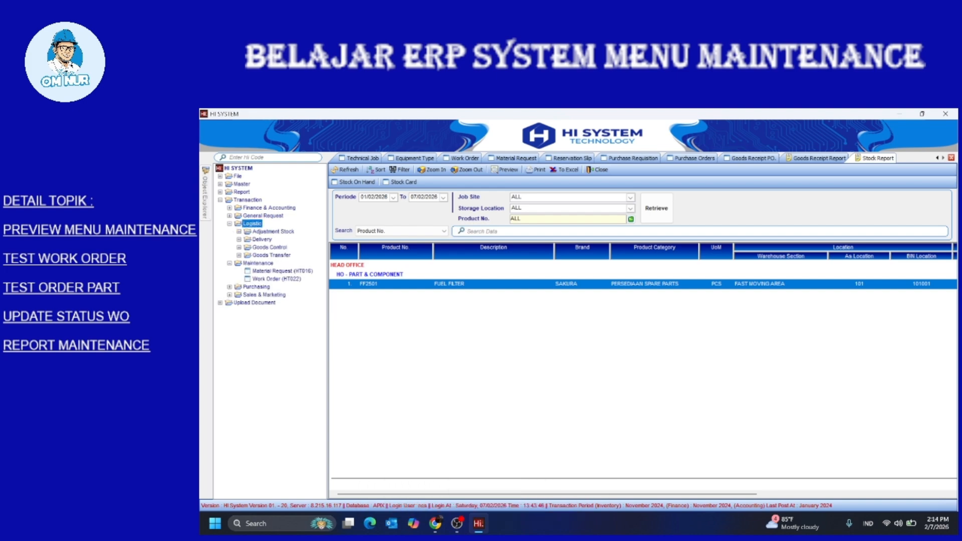
{"action": "double_click", "coordinate": [269, 247]}
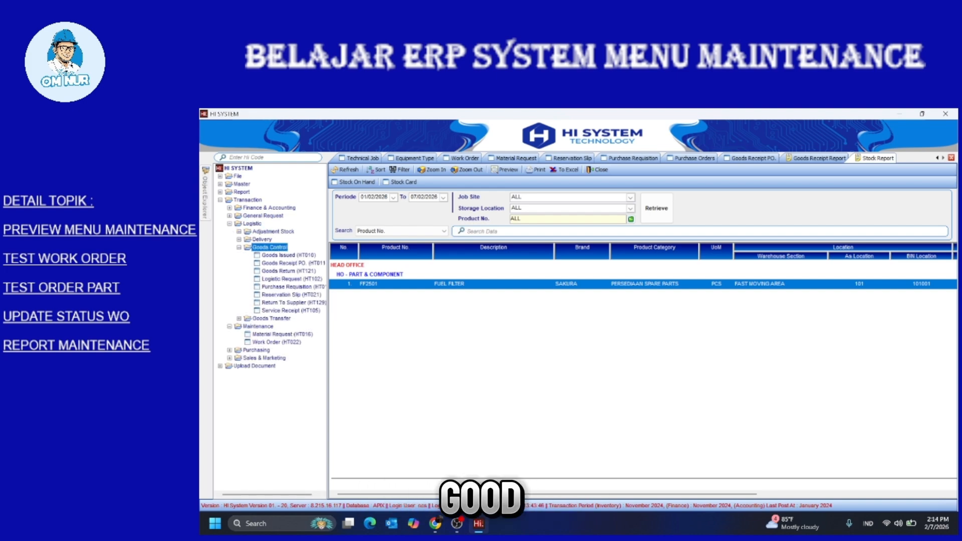
{"action": "double_click", "coordinate": [289, 255]}
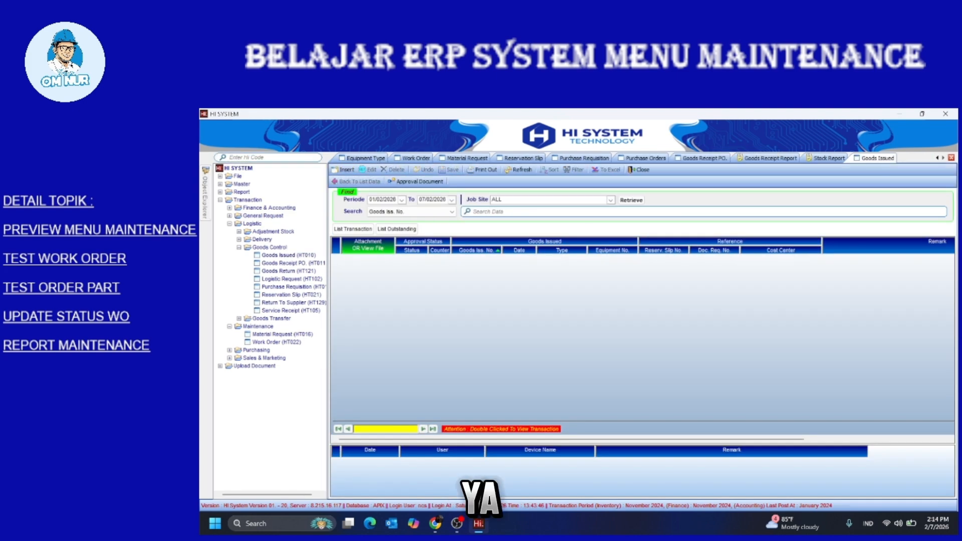
{"action": "left_click", "coordinate": [396, 229]}
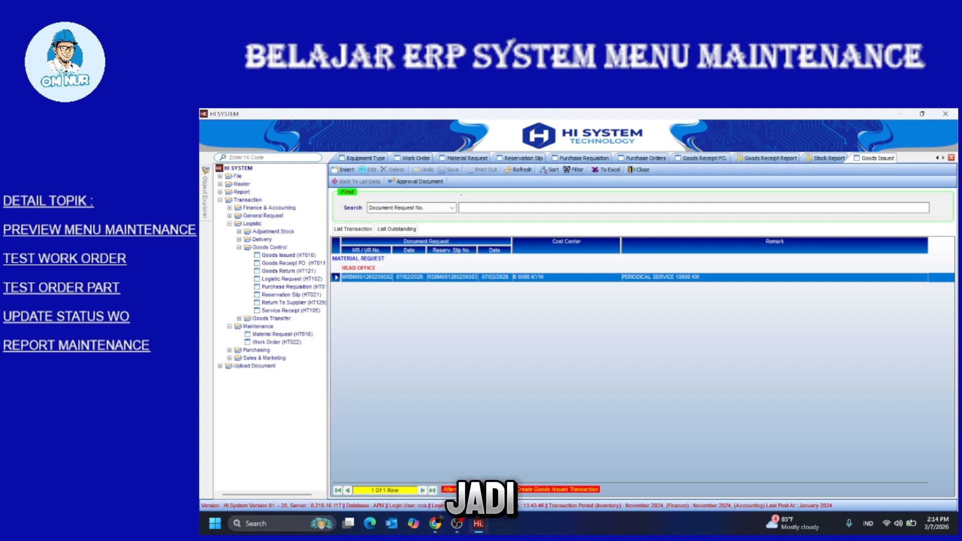
{"action": "double_click", "coordinate": [366, 277]}
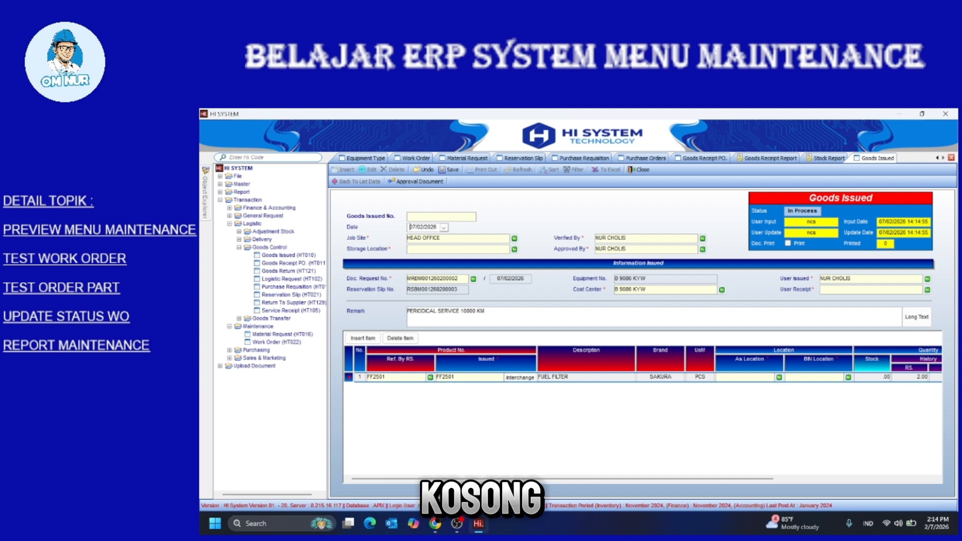
{"action": "mouse_move", "coordinate": [562, 479]}
{"action": "left_mouse_down"}
{"action": "mouse_move", "coordinate": [654, 479]}
{"action": "mouse_move", "coordinate": [562, 479]}
{"action": "left_mouse_up"}
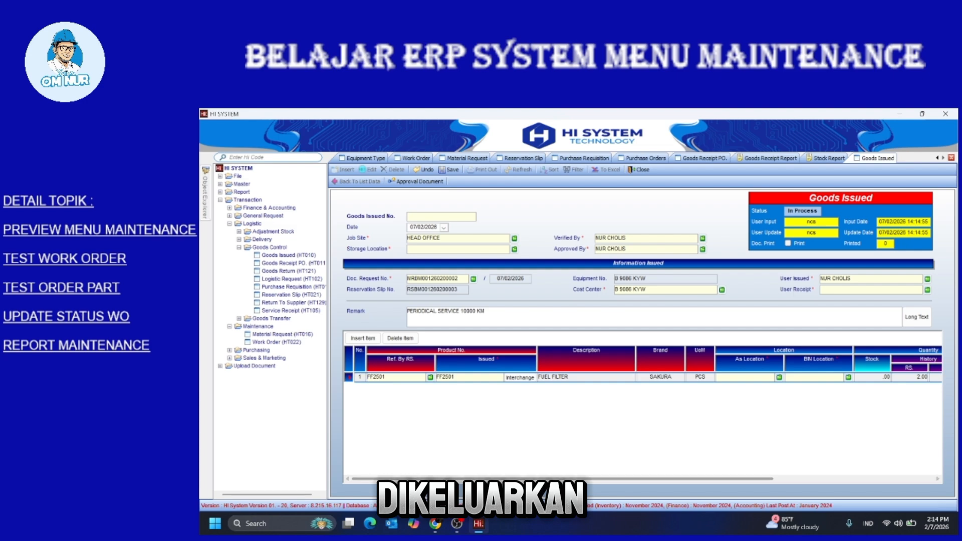
{"action": "left_click", "coordinate": [778, 377]}
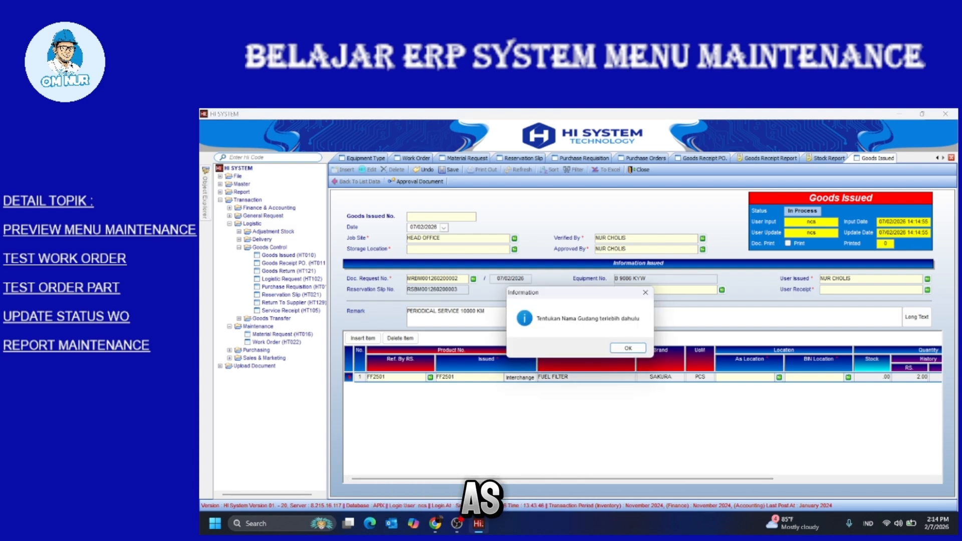
{"action": "left_click", "coordinate": [644, 293]}
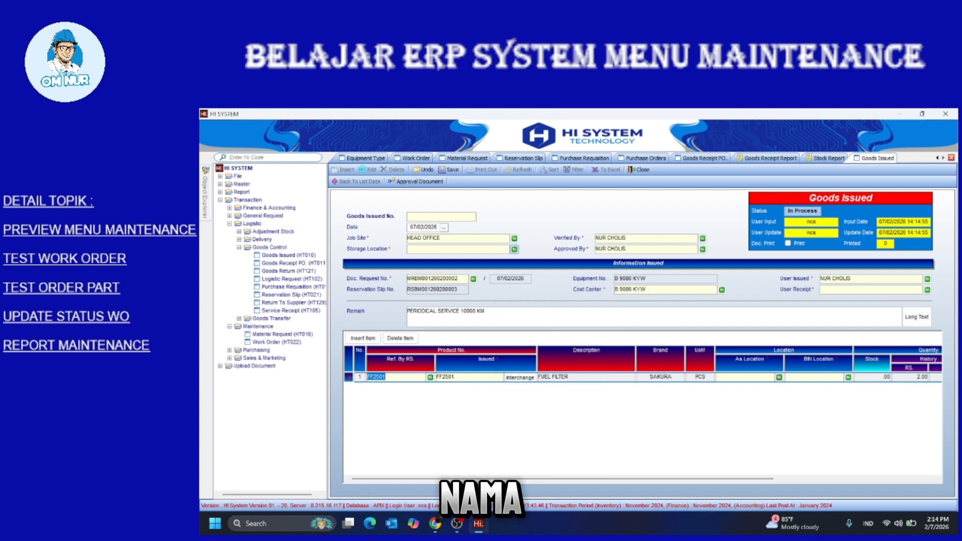
Set the goods issue's storage location to HO - PART & COMPONENT instead of HO - OPEN STORAGE
{"action": "left_click", "coordinate": [513, 249]}
{"action": "double_click", "coordinate": [359, 240]}
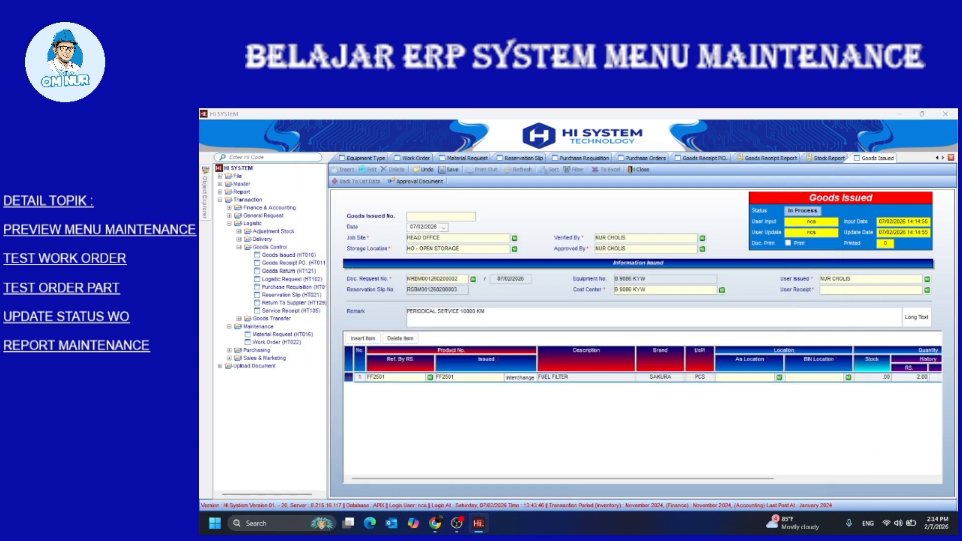
{"action": "left_click", "coordinate": [514, 250]}
{"action": "double_click", "coordinate": [360, 249]}
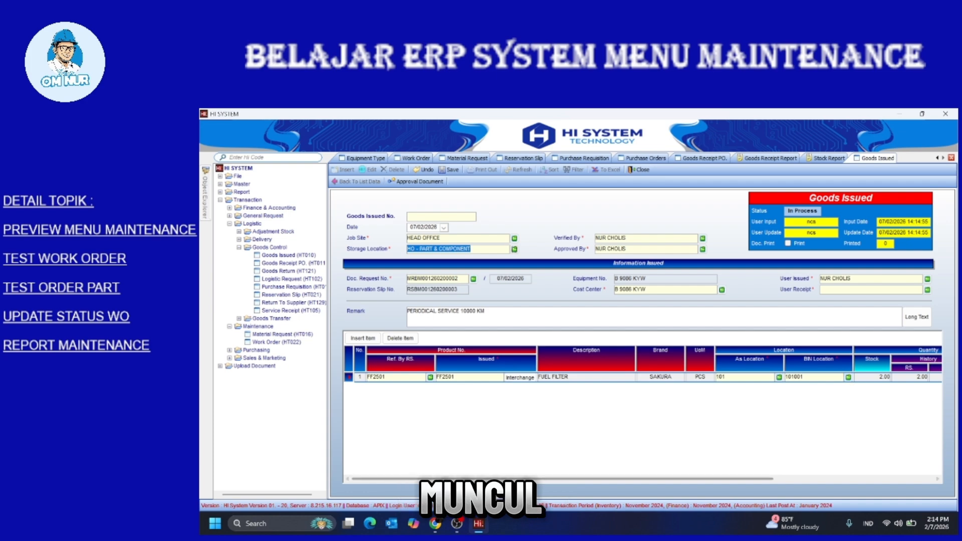
Assign the issuing employee and a receiving employee to the goods issue
{"action": "left_click_drag", "start_coordinate": [701, 478], "coordinate": [861, 479]}
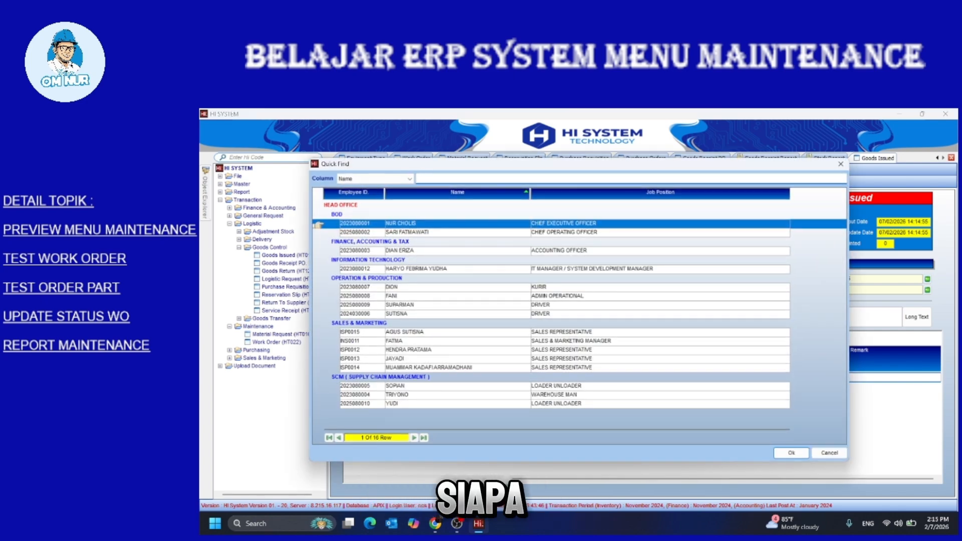
{"action": "left_click", "coordinate": [396, 394]}
{"action": "key", "text": "Return"}
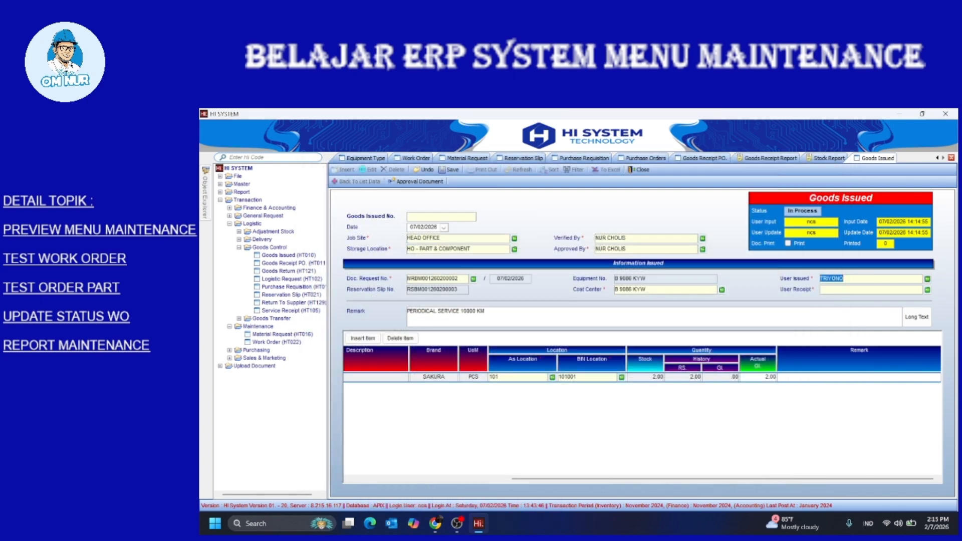
{"action": "left_click", "coordinate": [927, 290]}
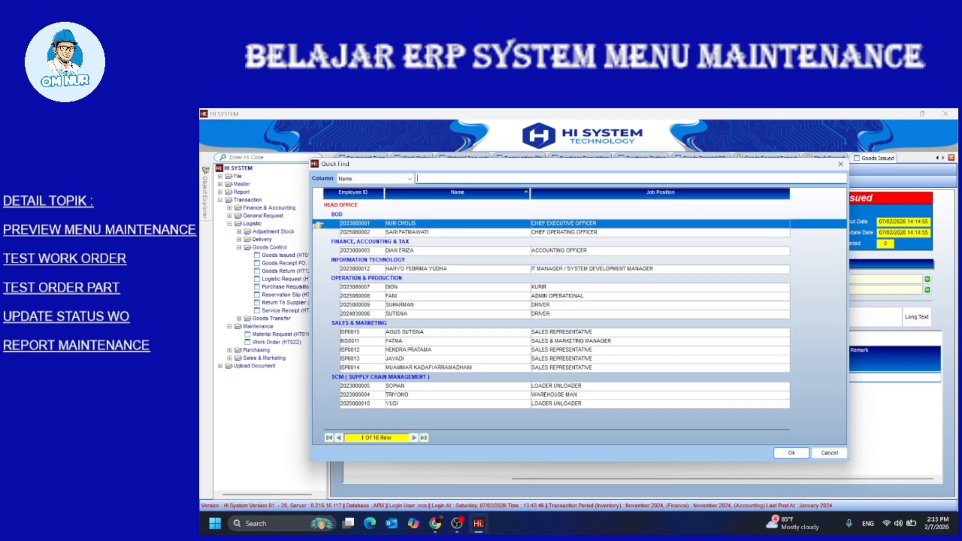
{"action": "left_click", "coordinate": [392, 287]}
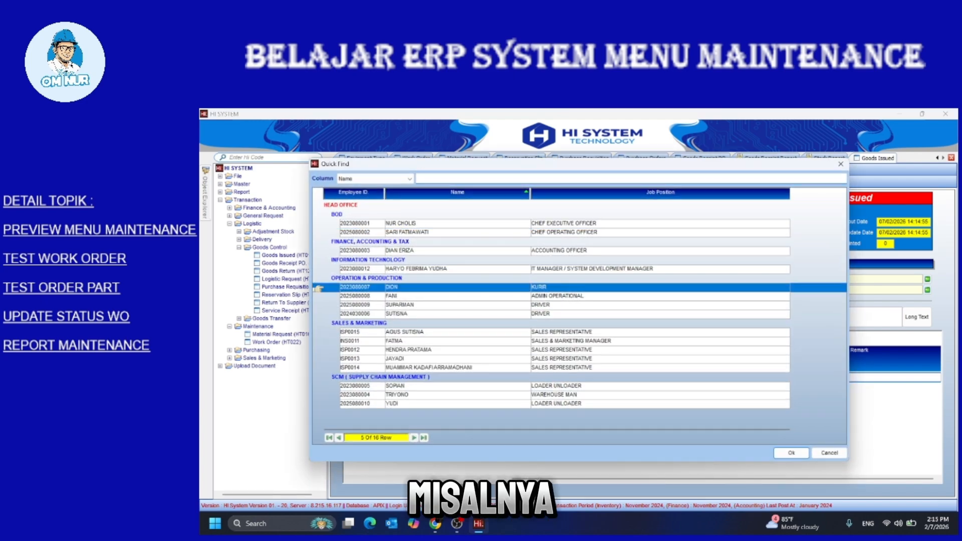
{"action": "key", "text": "Return"}
{"action": "left_click", "coordinate": [927, 289]}
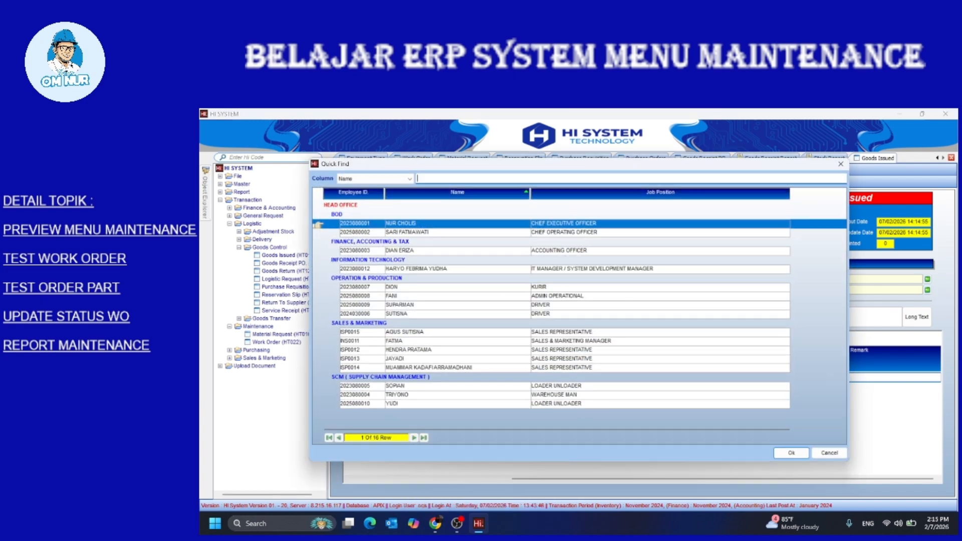
{"action": "left_click", "coordinate": [318, 306]}
{"action": "key", "text": "Return"}
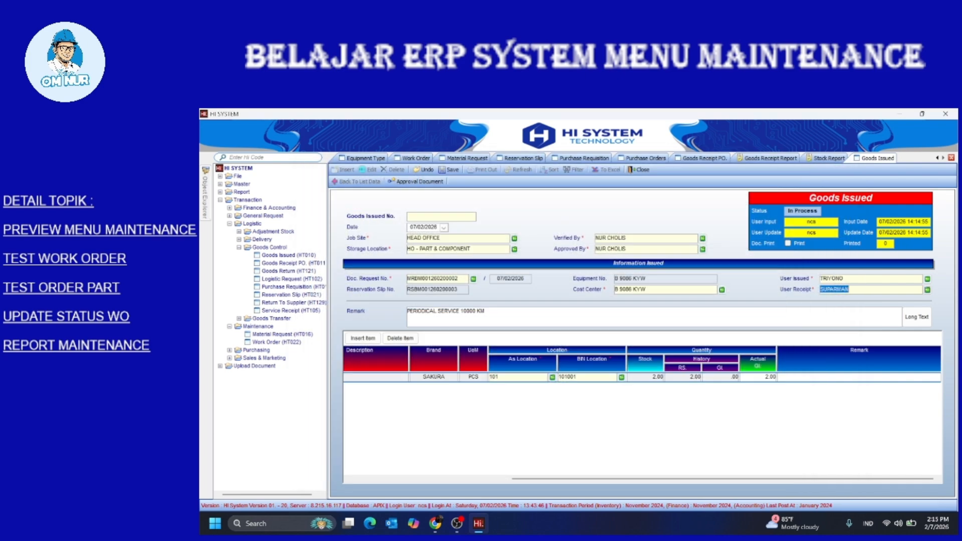
{"action": "left_click_drag", "start_coordinate": [723, 479], "coordinate": [562, 479]}
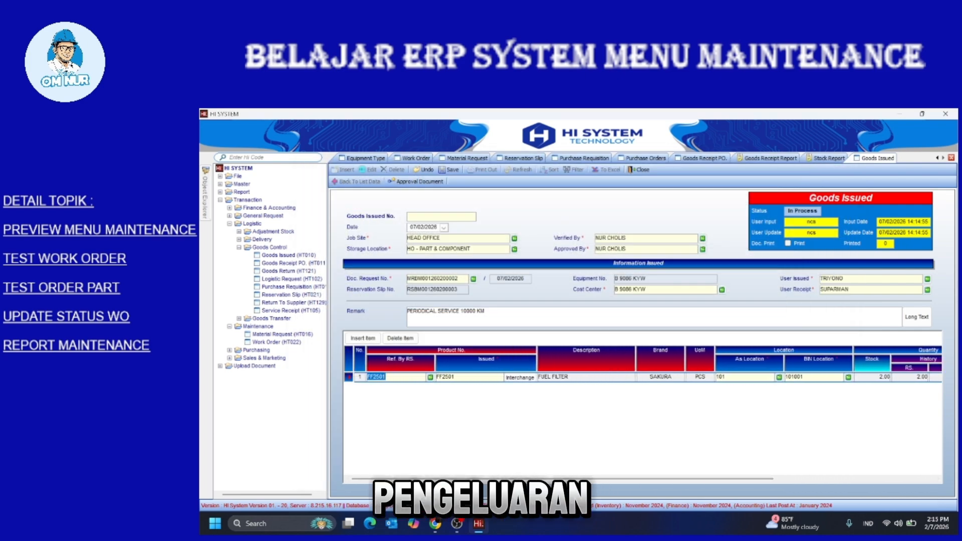
{"action": "left_click", "coordinate": [449, 170]}
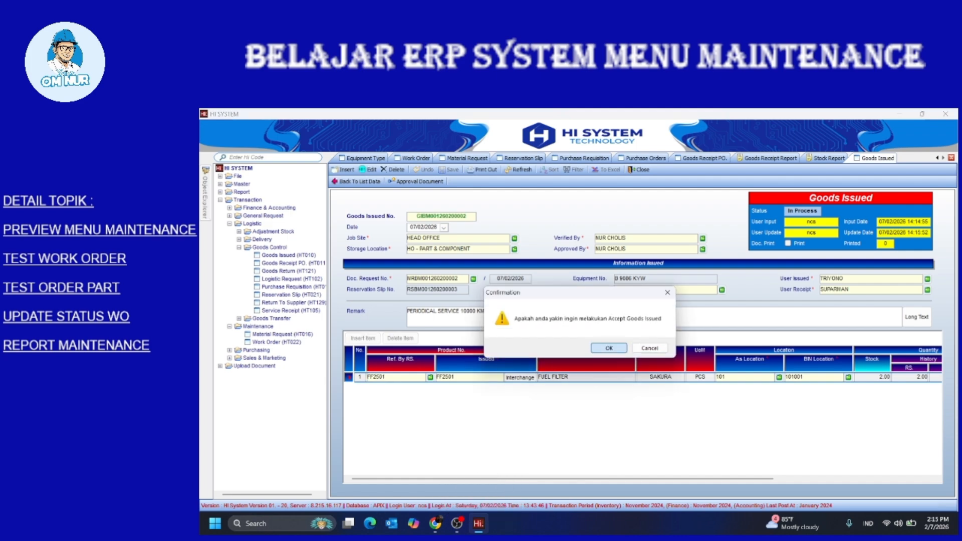
{"action": "key", "text": "Return"}
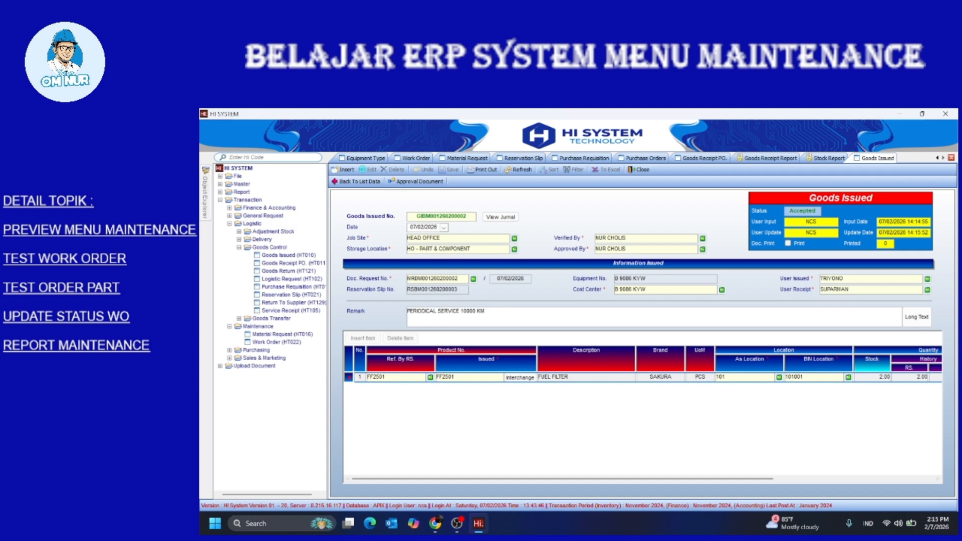
{"action": "scroll", "coordinate": [641, 405], "scroll_direction": "right", "scroll_amount": 5}
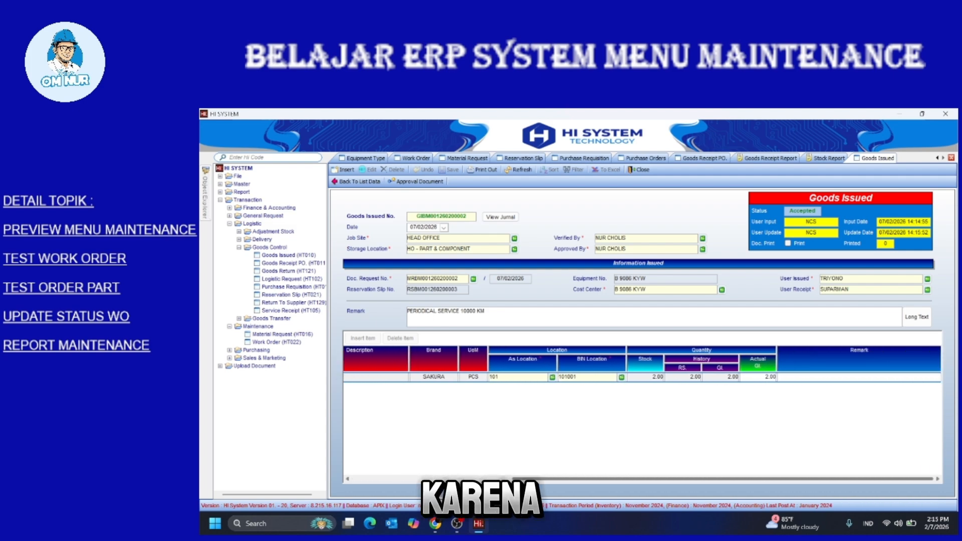
{"action": "scroll", "coordinate": [641, 405], "scroll_direction": "left", "scroll_amount": 5}
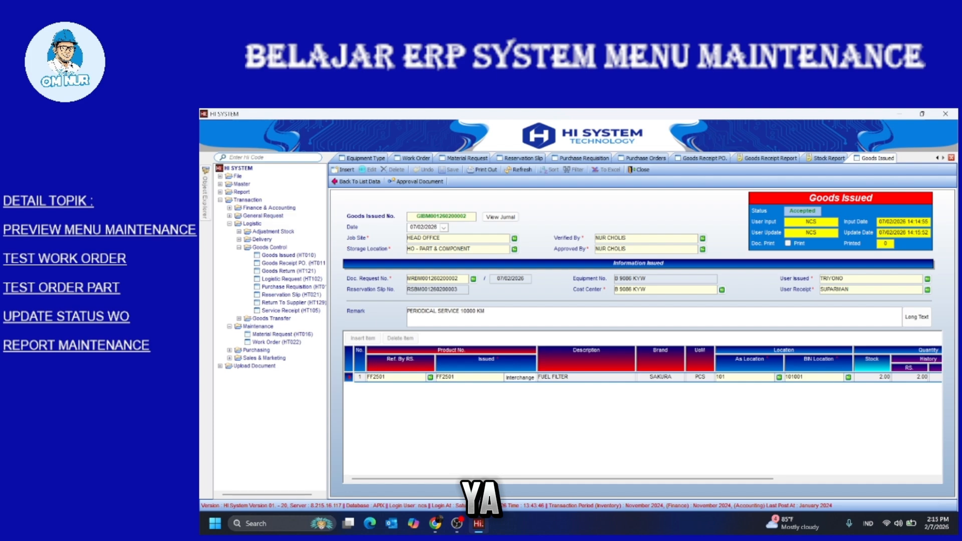
{"action": "double_click", "coordinate": [242, 192]}
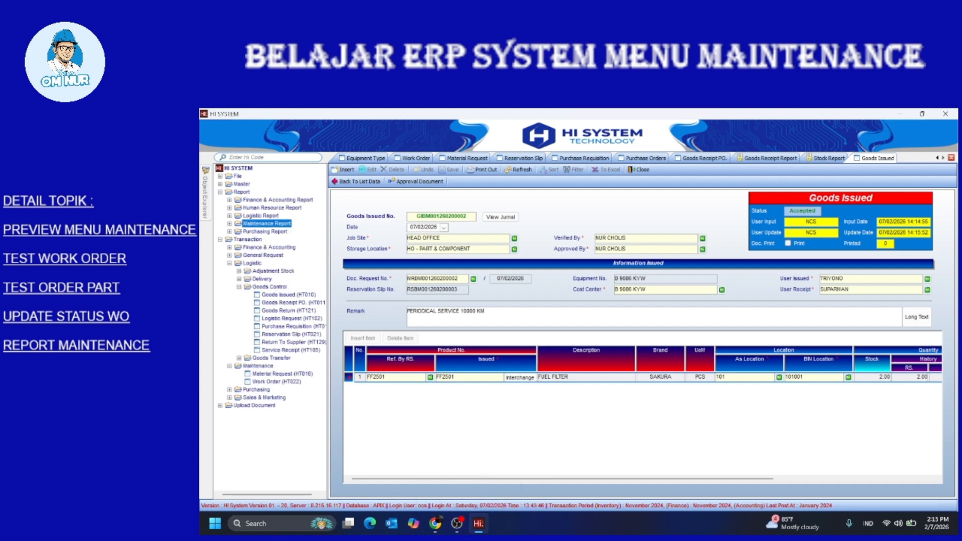
Open the Repair & Maintenance Cost Report and review the 600,000.00 periodical service cost
{"action": "double_click", "coordinate": [266, 223]}
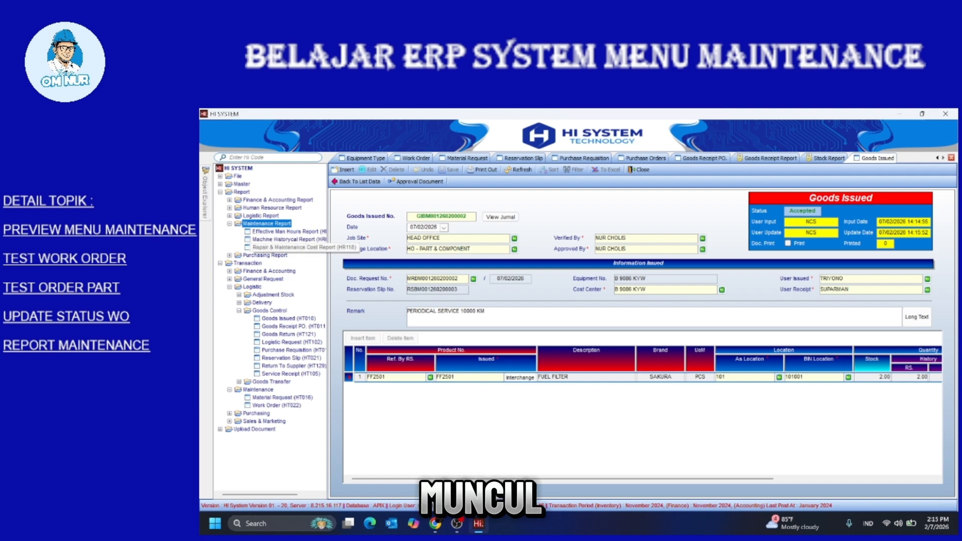
{"action": "double_click", "coordinate": [288, 247]}
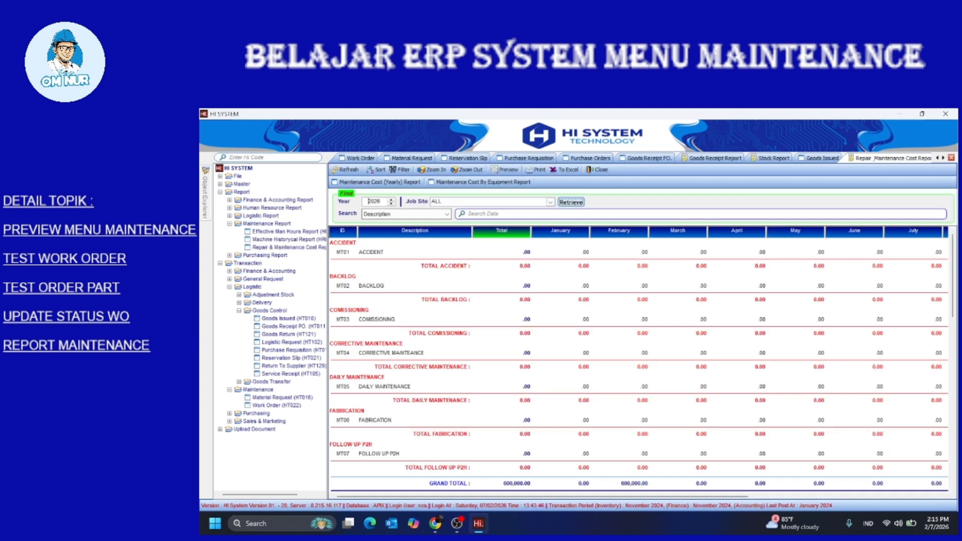
{"action": "scroll", "coordinate": [636, 361], "scroll_direction": "down", "scroll_amount": 6}
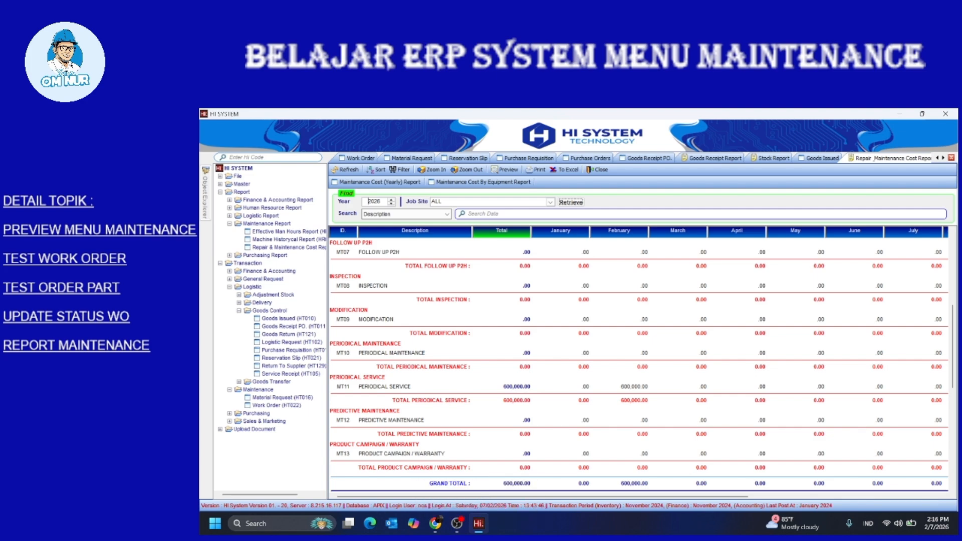
{"action": "scroll", "coordinate": [639, 360], "scroll_direction": "down", "scroll_amount": 3}
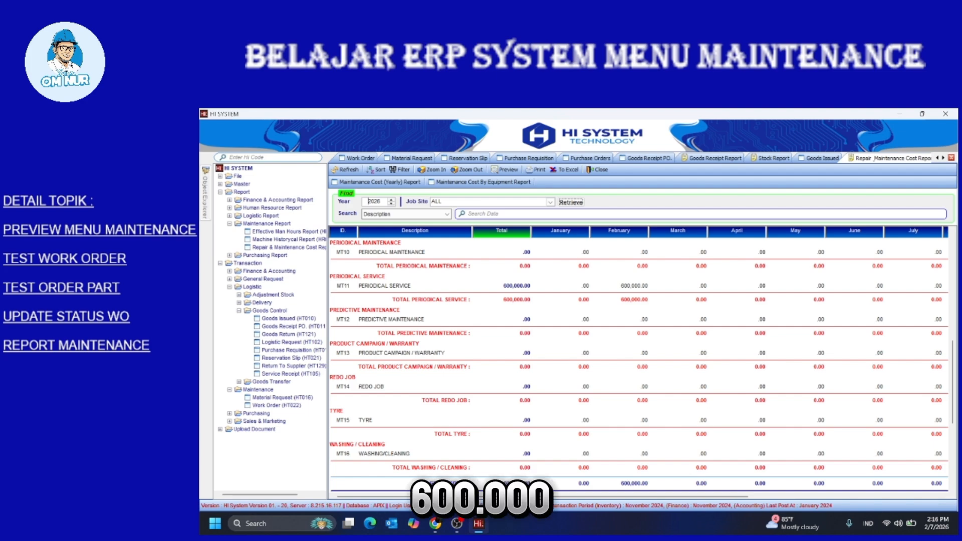
{"action": "scroll", "coordinate": [638, 361], "scroll_direction": "up", "scroll_amount": 3}
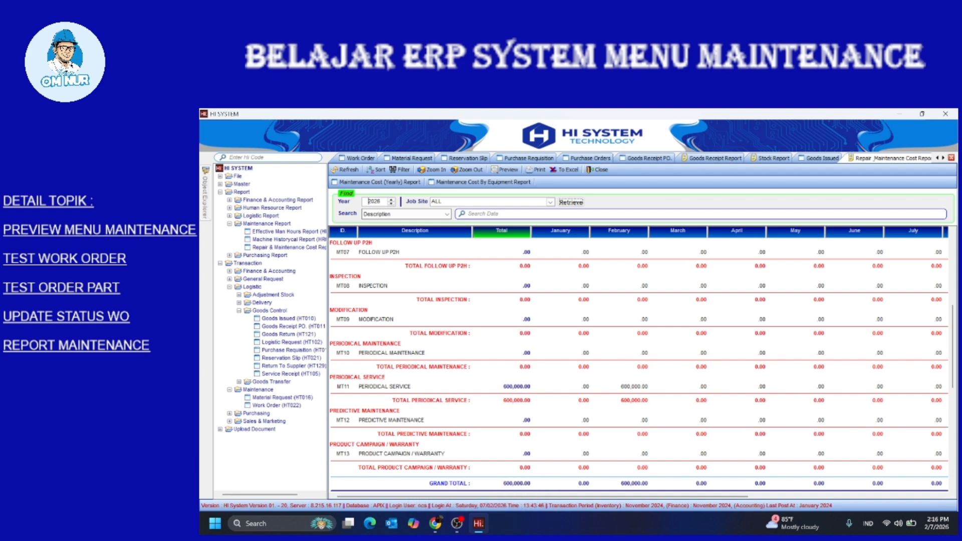
Collapse the tree and open the Work Order list (HT022) under Transaction > Maintenance
{"action": "left_click", "coordinate": [229, 223]}
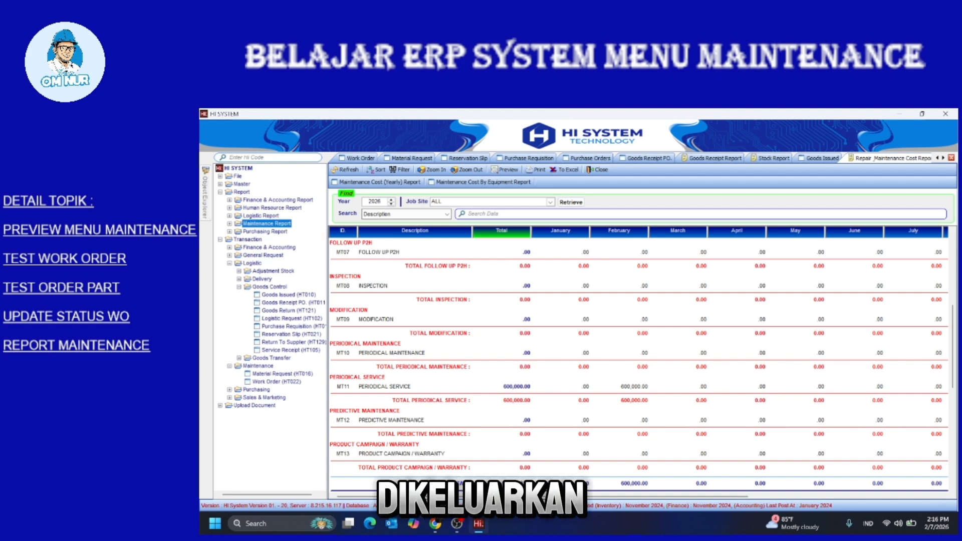
{"action": "left_click", "coordinate": [220, 192]}
{"action": "left_click", "coordinate": [229, 223]}
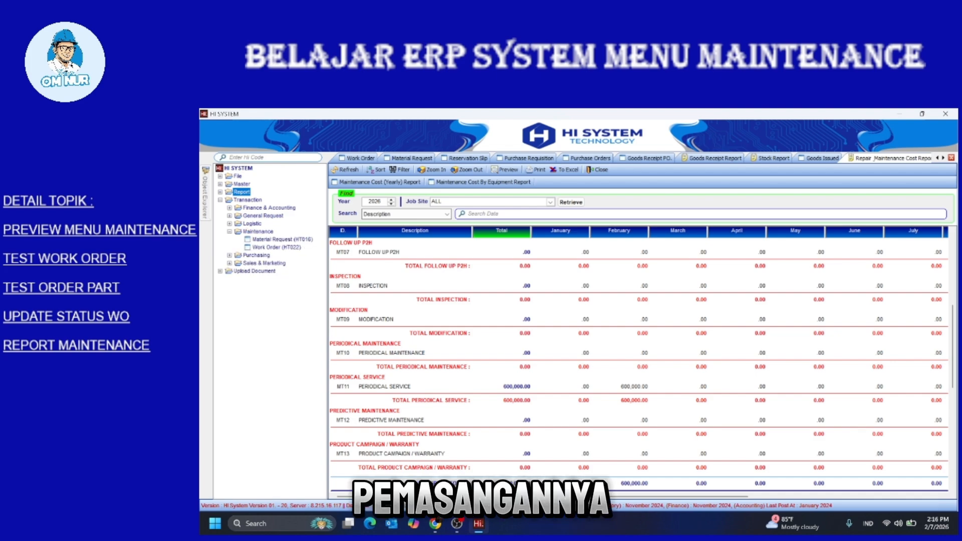
{"action": "left_click", "coordinate": [220, 200]}
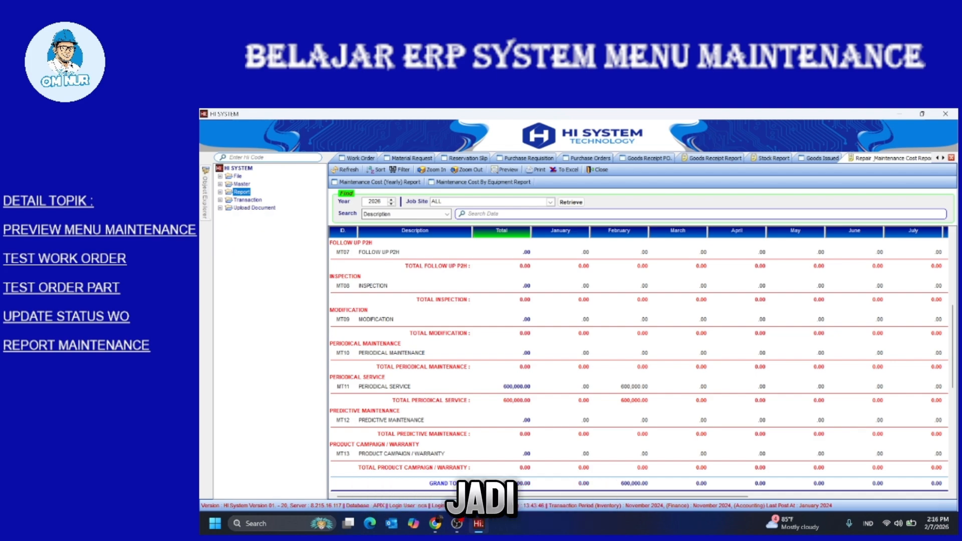
{"action": "double_click", "coordinate": [248, 200]}
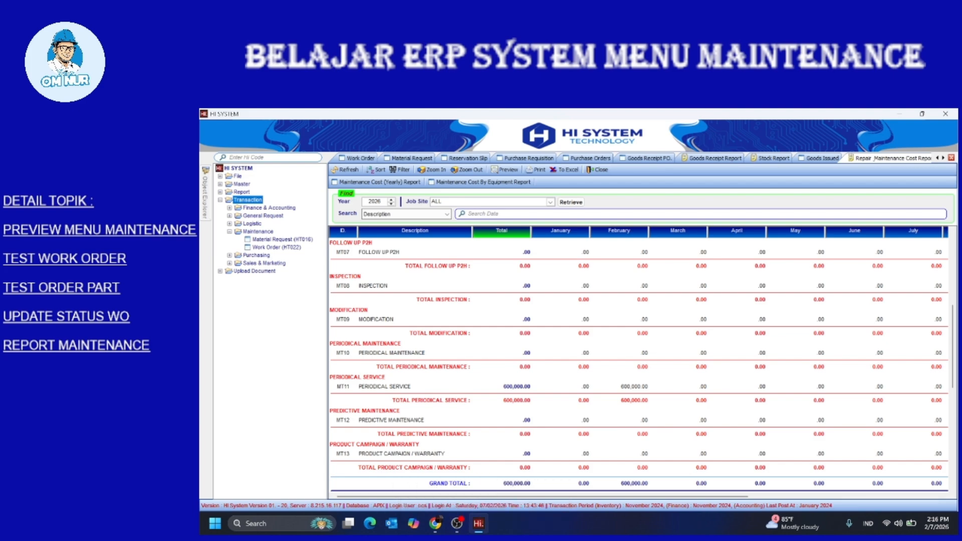
{"action": "double_click", "coordinate": [277, 248]}
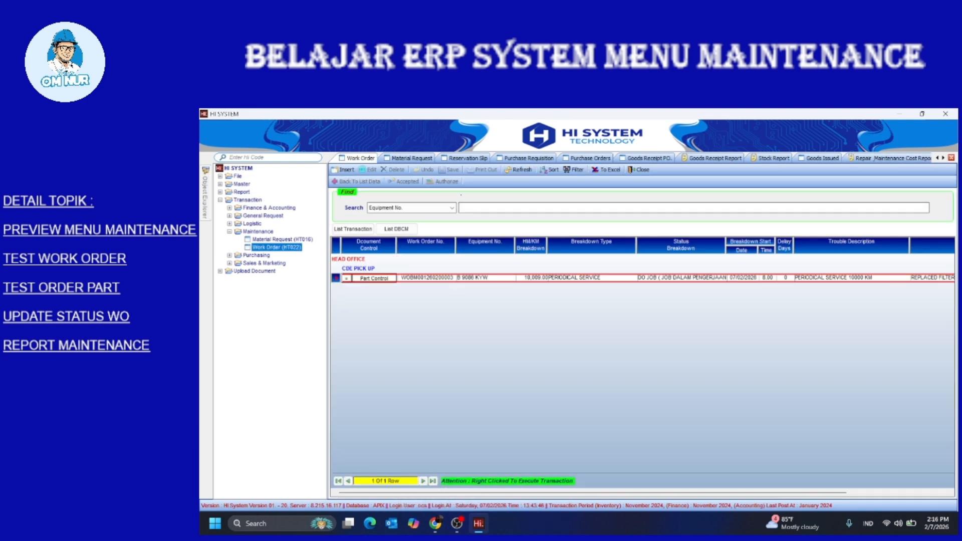
Open Input Install Material for the DBCM periodical service work order, listing 2.00 FUEL FILTER
{"action": "left_click", "coordinate": [396, 229]}
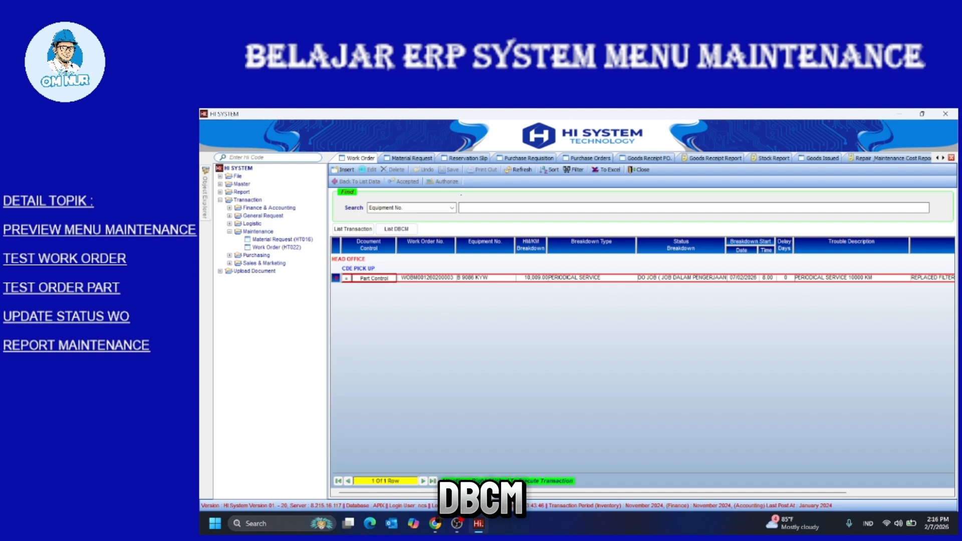
{"action": "right_click", "coordinate": [529, 278]}
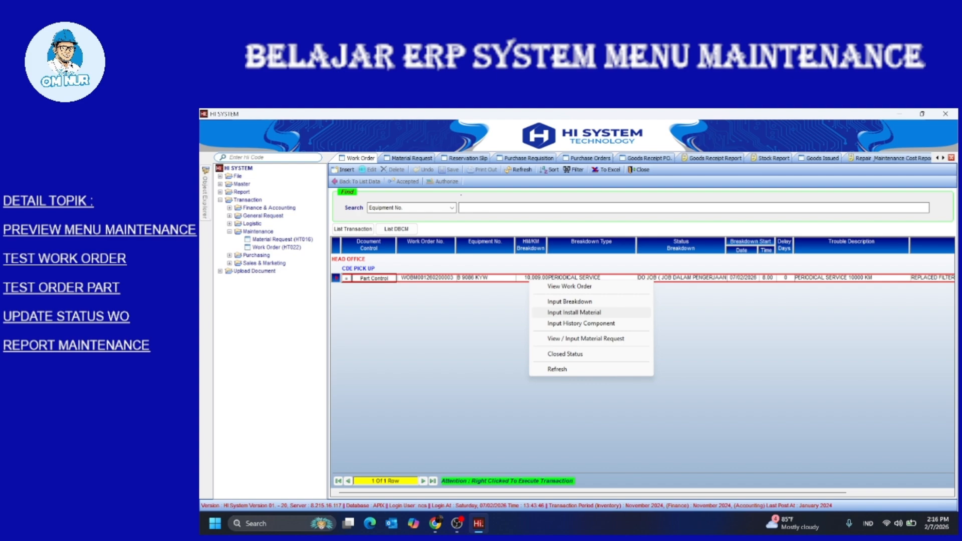
{"action": "left_click", "coordinate": [573, 312]}
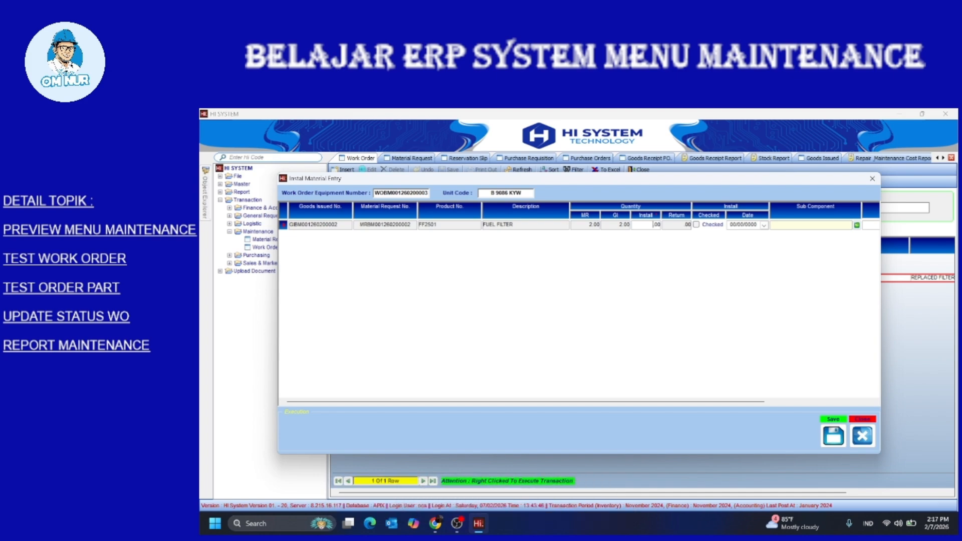
Record 2 FUEL FILTER installed, checked on 07/02/2026, under sub-component FAST FUEL FILLER
{"action": "type", "text": "2"}
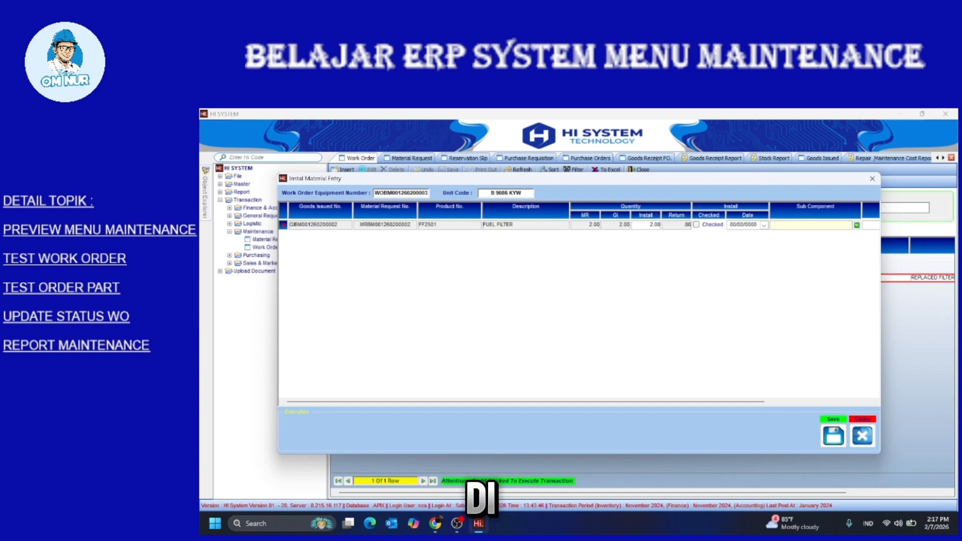
{"action": "left_click", "coordinate": [697, 225]}
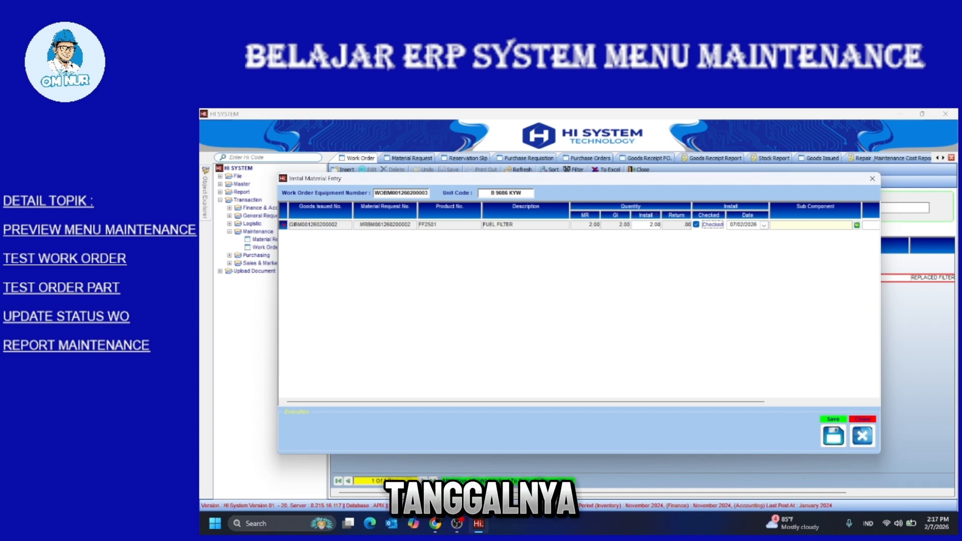
{"action": "left_click", "coordinate": [856, 225]}
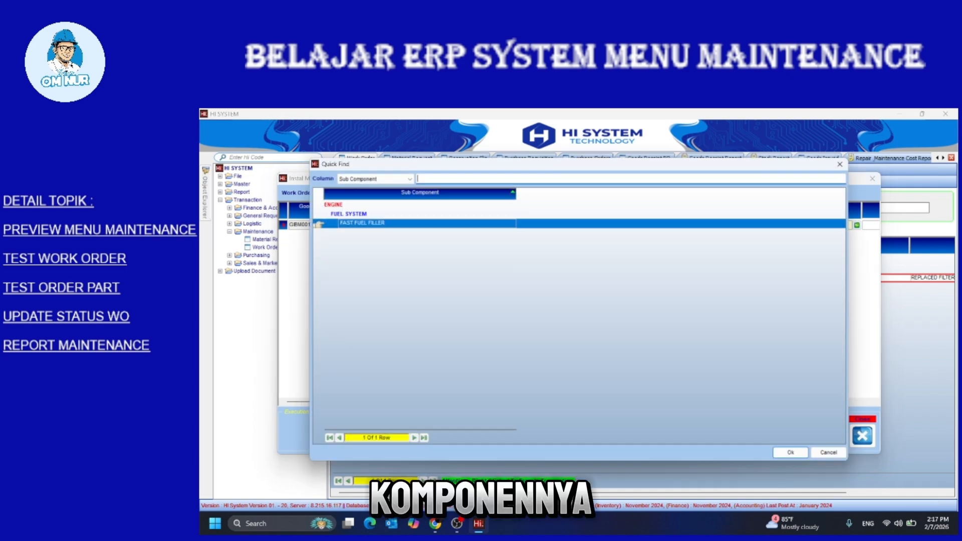
{"action": "double_click", "coordinate": [362, 223]}
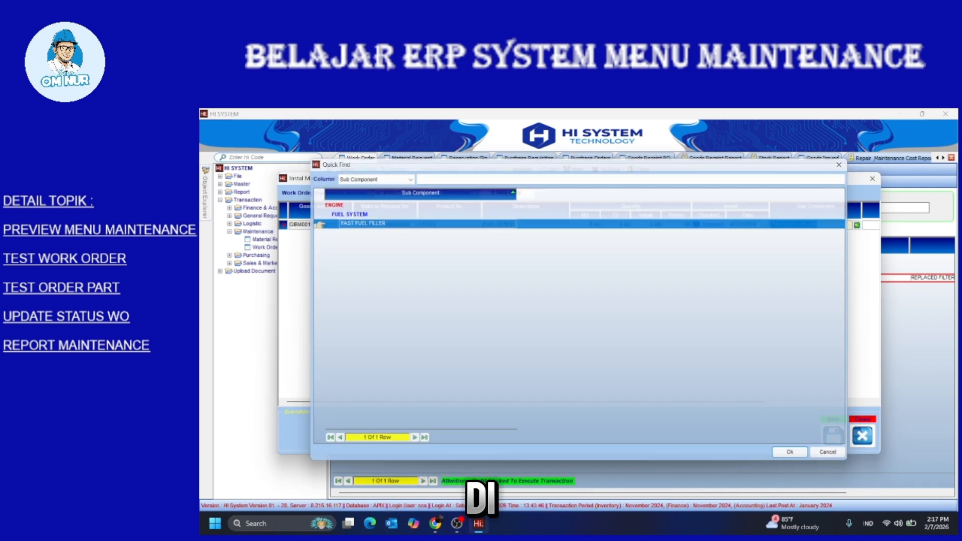
{"action": "left_click_drag", "start_coordinate": [531, 402], "coordinate": [637, 402]}
Add a remark naming who installed the part, save the entry and close it
{"action": "left_click", "coordinate": [782, 225]}
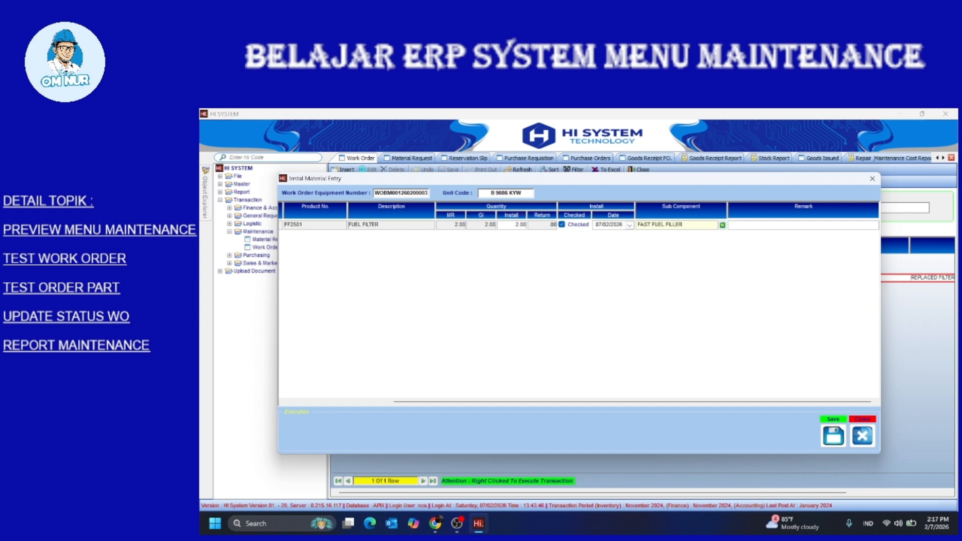
{"action": "type", "text": "Di install "}
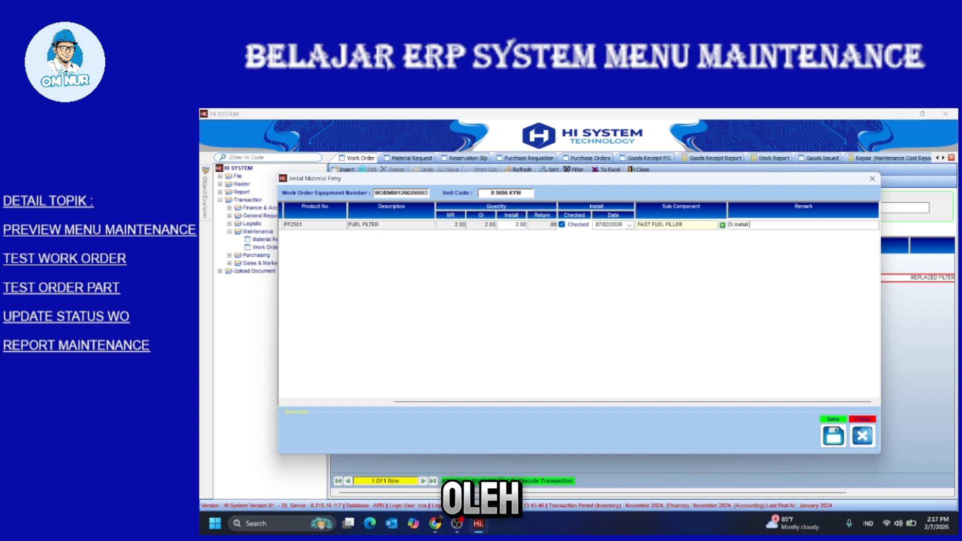
{"action": "type", "text": "oleh "}
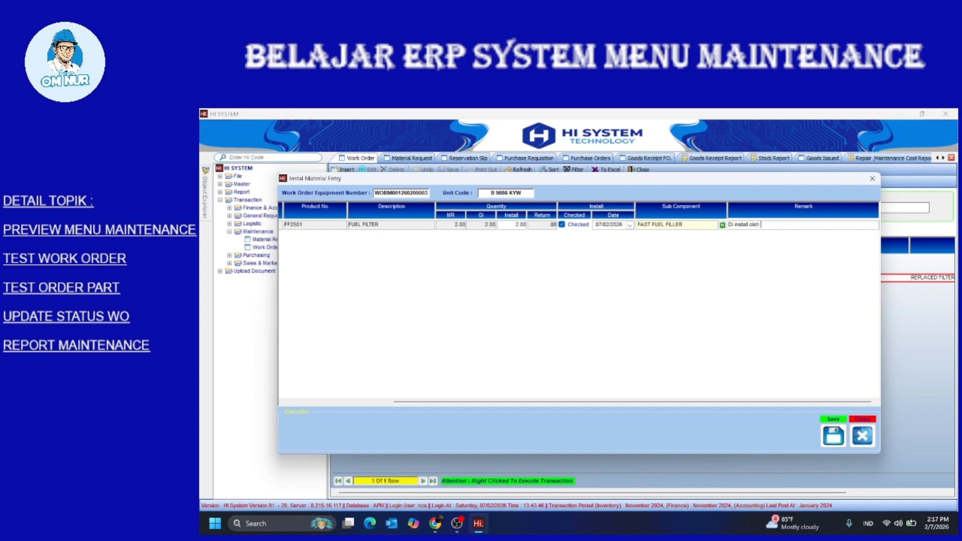
{"action": "type", "text": "suparman"}
{"action": "left_click", "coordinate": [833, 436]}
{"action": "left_click", "coordinate": [872, 179]}
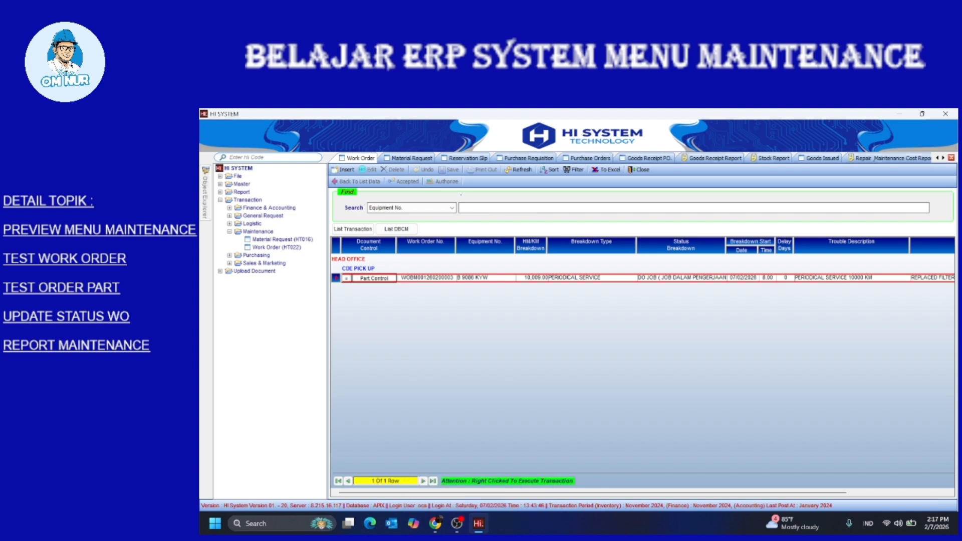
Open the Effective Man Hours Report, then the Machine Historycal Report showing the SMR 10,009.00 service
{"action": "double_click", "coordinate": [241, 192]}
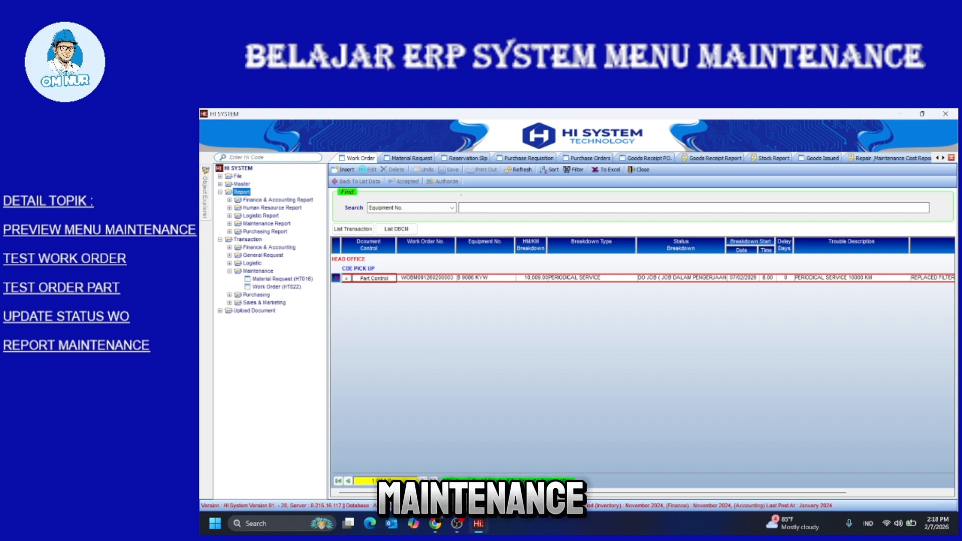
{"action": "double_click", "coordinate": [267, 223]}
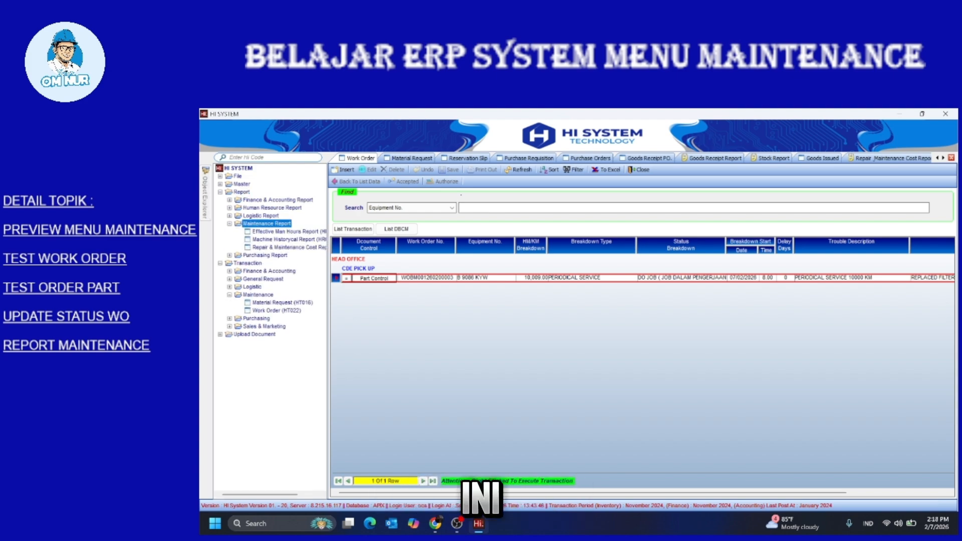
{"action": "double_click", "coordinate": [273, 231]}
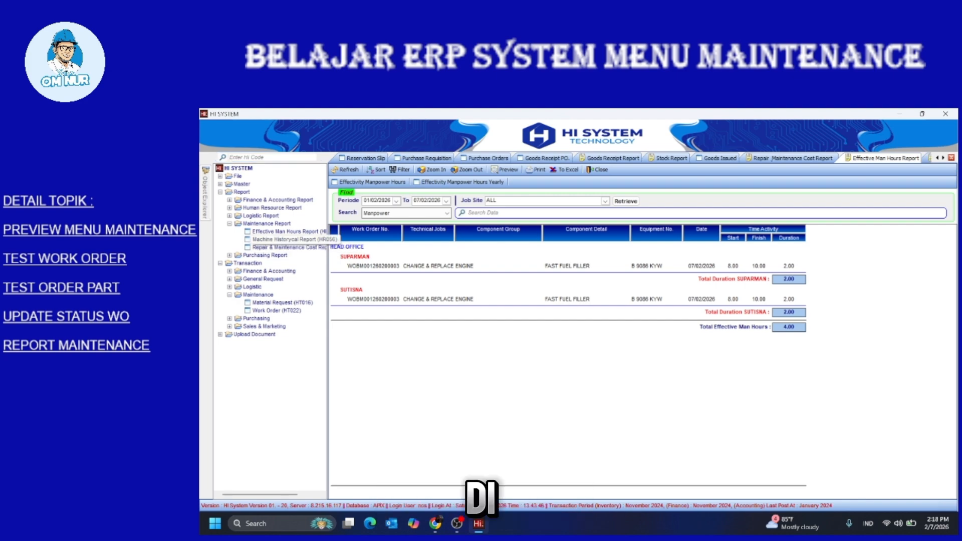
{"action": "double_click", "coordinate": [284, 239]}
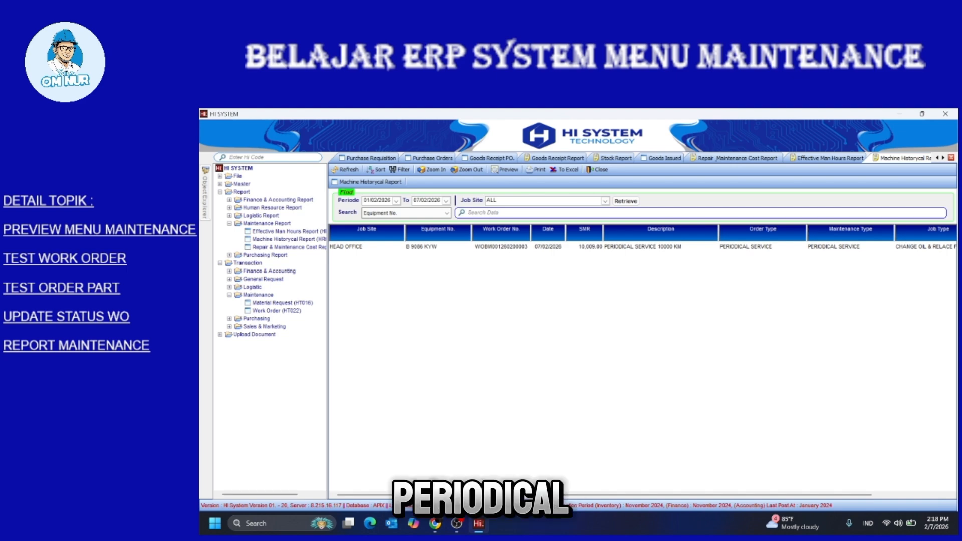
{"action": "left_click_drag", "start_coordinate": [604, 495], "coordinate": [682, 495]}
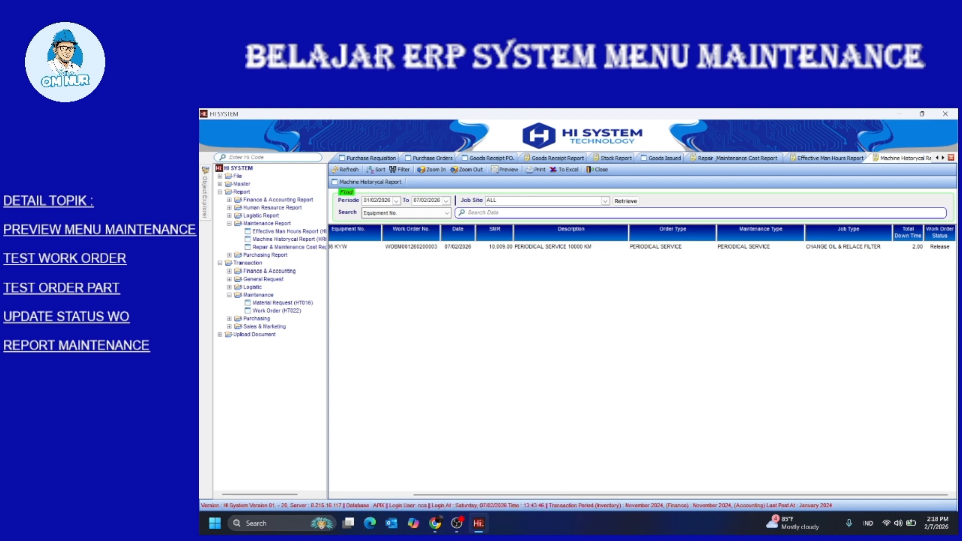
{"action": "left_click_drag", "start_coordinate": [681, 495], "coordinate": [623, 495]}
{"action": "double_click", "coordinate": [267, 224]}
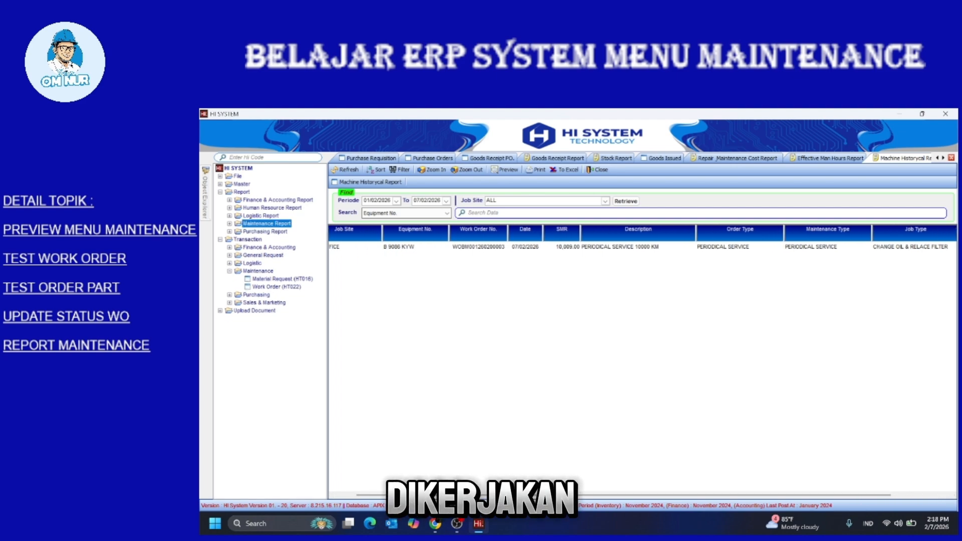
{"action": "left_click", "coordinate": [220, 191]}
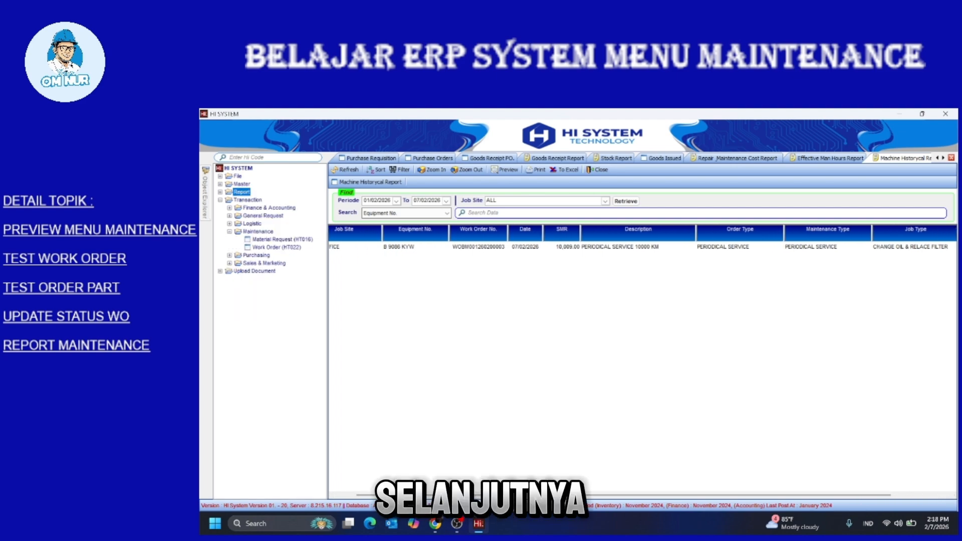
{"action": "left_click", "coordinate": [229, 231]}
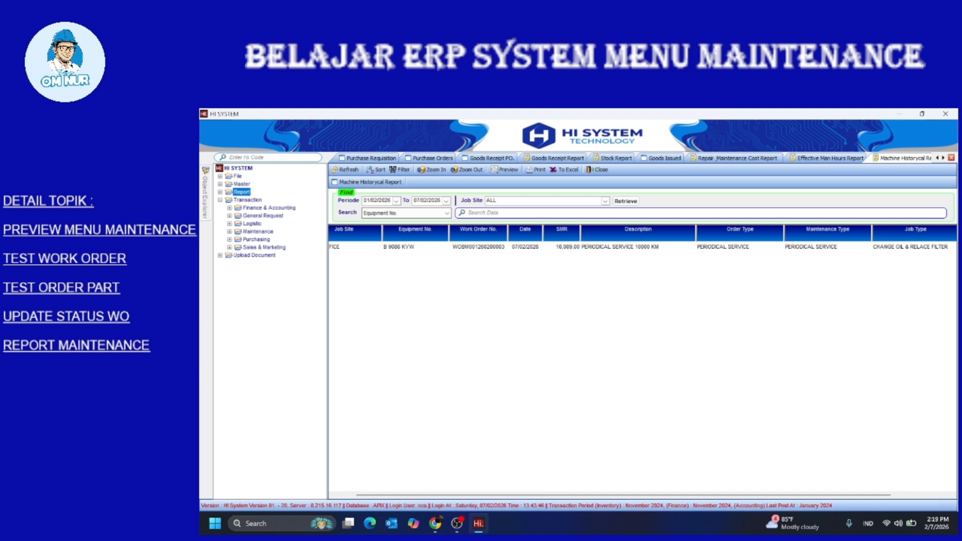
Open the Work Order list and bring up the Closed Status form for the periodical service order
{"action": "double_click", "coordinate": [258, 232]}
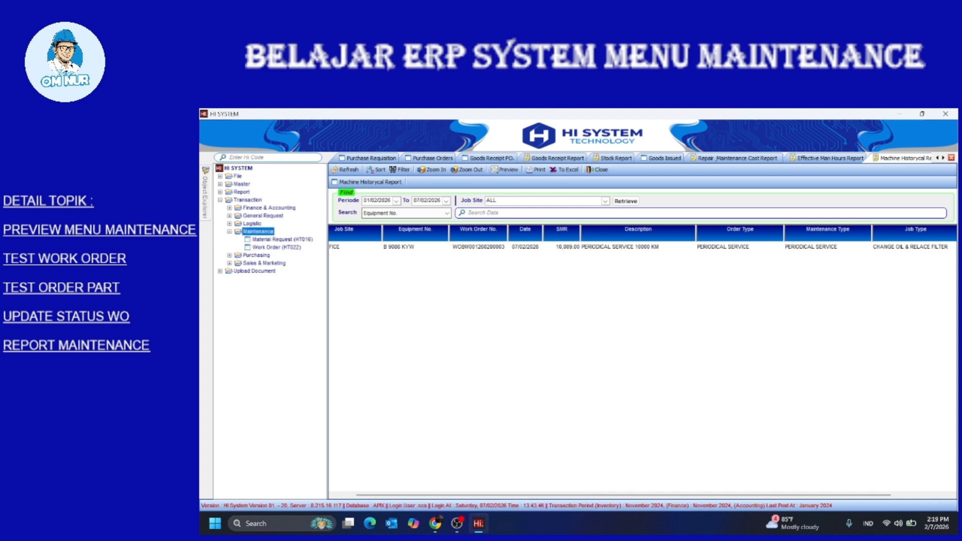
{"action": "double_click", "coordinate": [276, 247]}
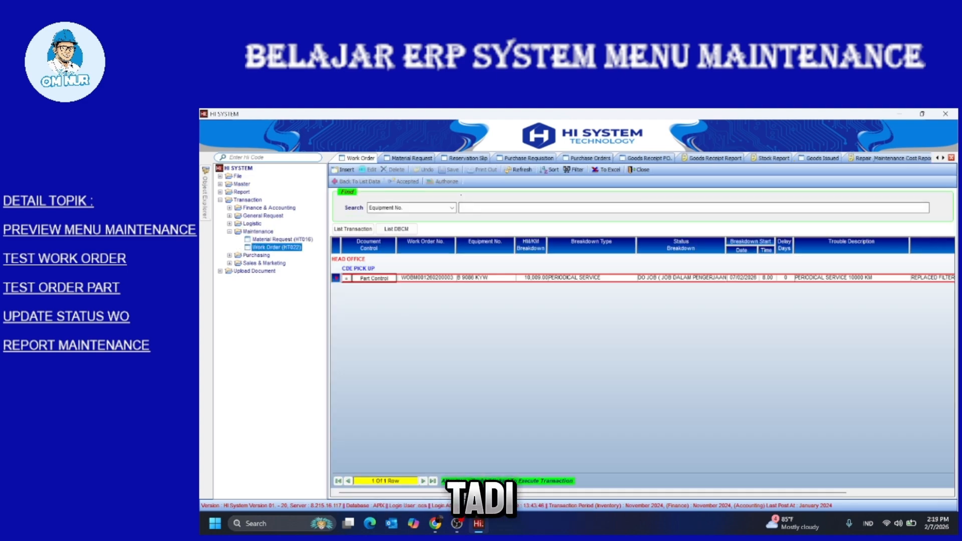
{"action": "right_click", "coordinate": [501, 277]}
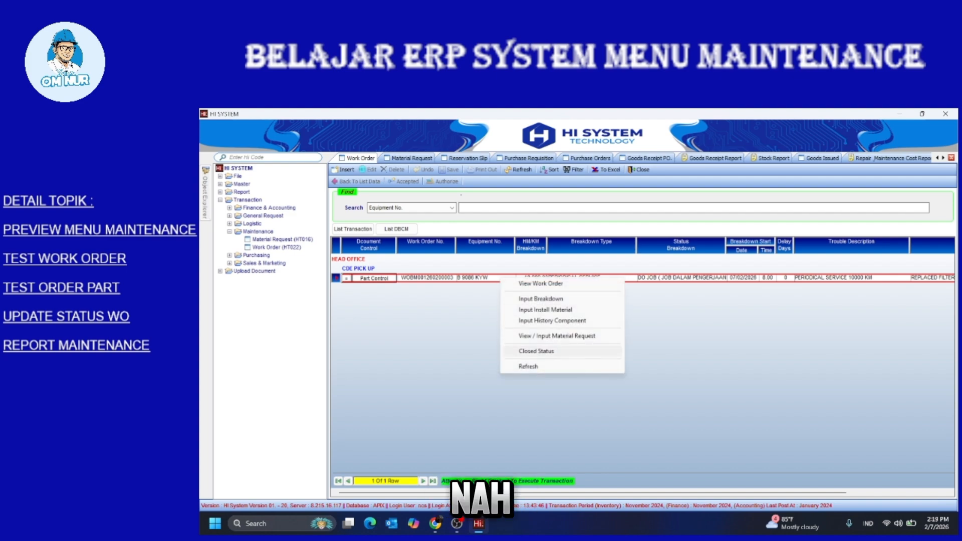
{"action": "left_click", "coordinate": [536, 351]}
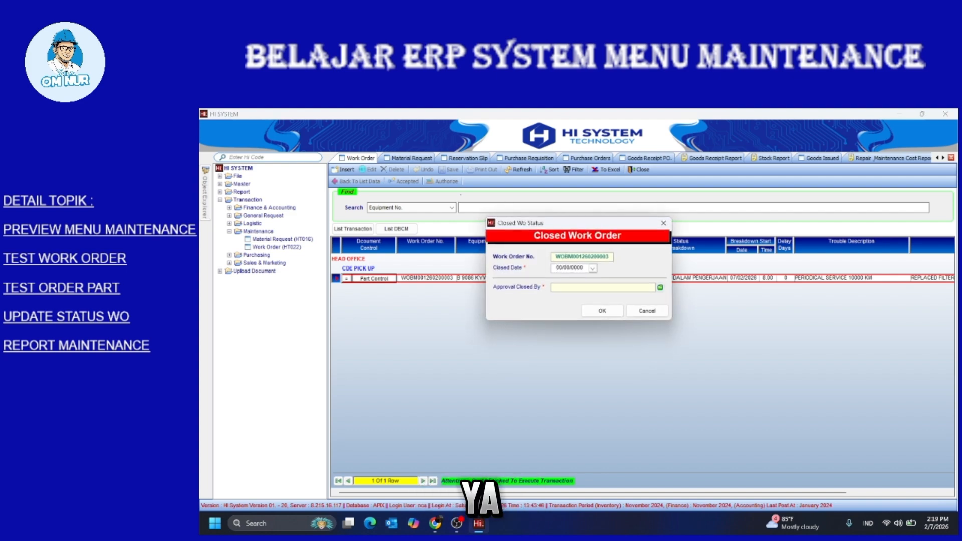
Dismiss the missing-data message, cancel the close-out form and collapse the tree
{"action": "left_click", "coordinate": [661, 287]}
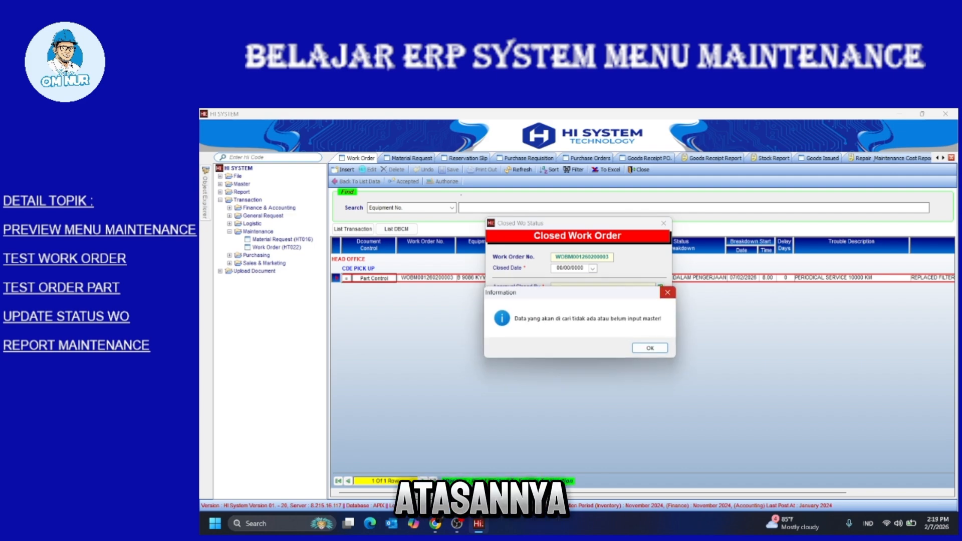
{"action": "left_click", "coordinate": [667, 293]}
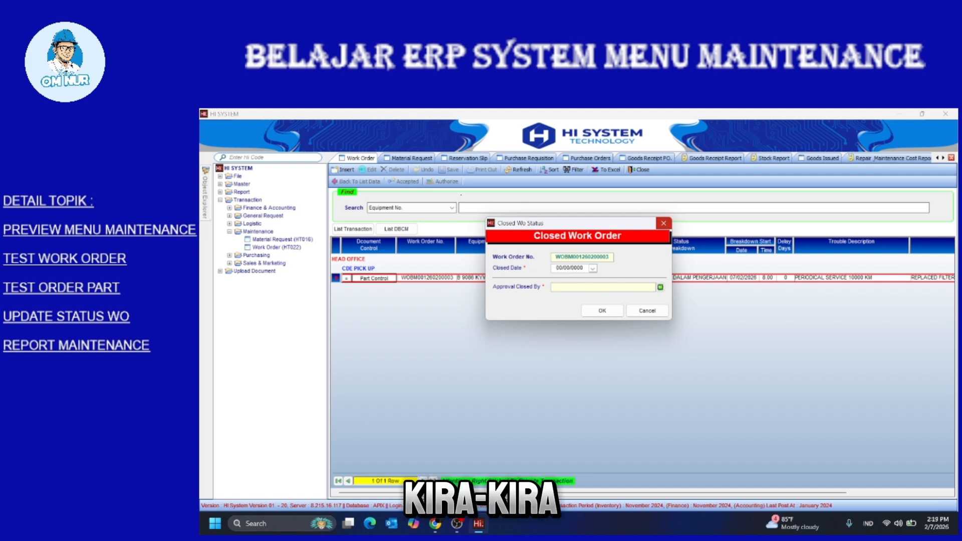
{"action": "left_click", "coordinate": [663, 223]}
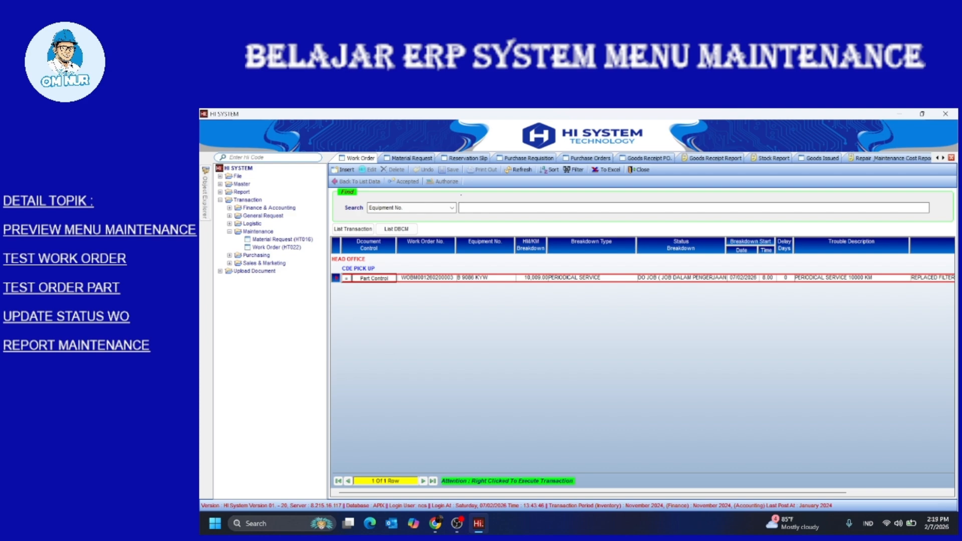
{"action": "left_click", "coordinate": [230, 231]}
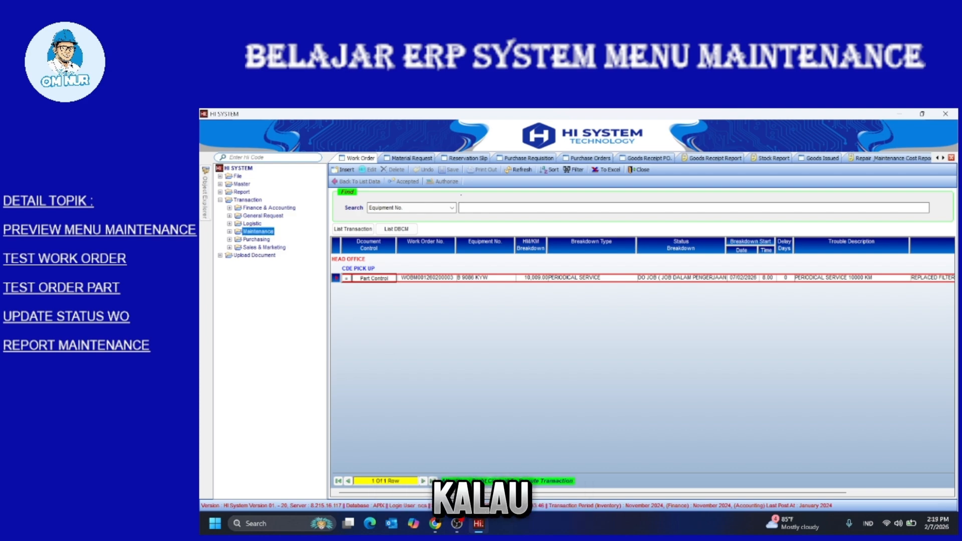
{"action": "left_click", "coordinate": [219, 200]}
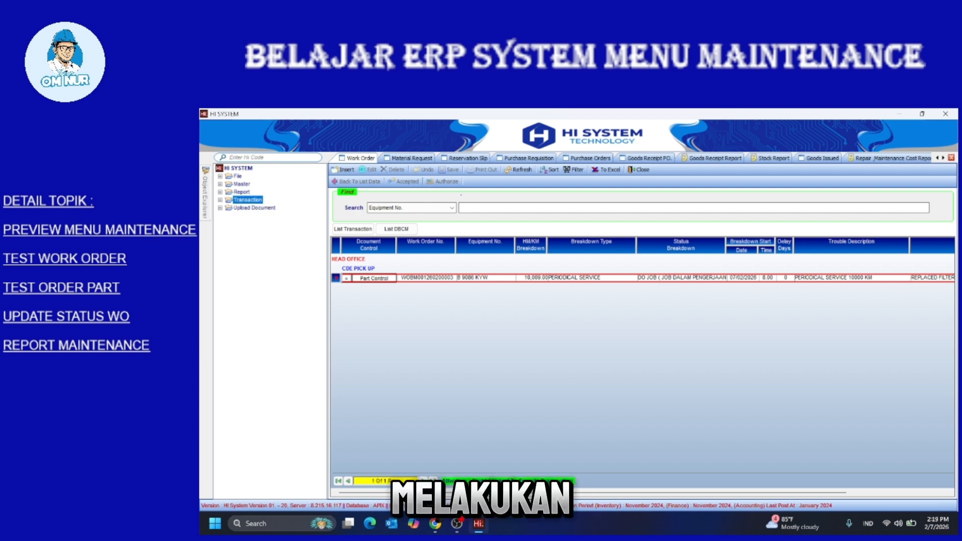